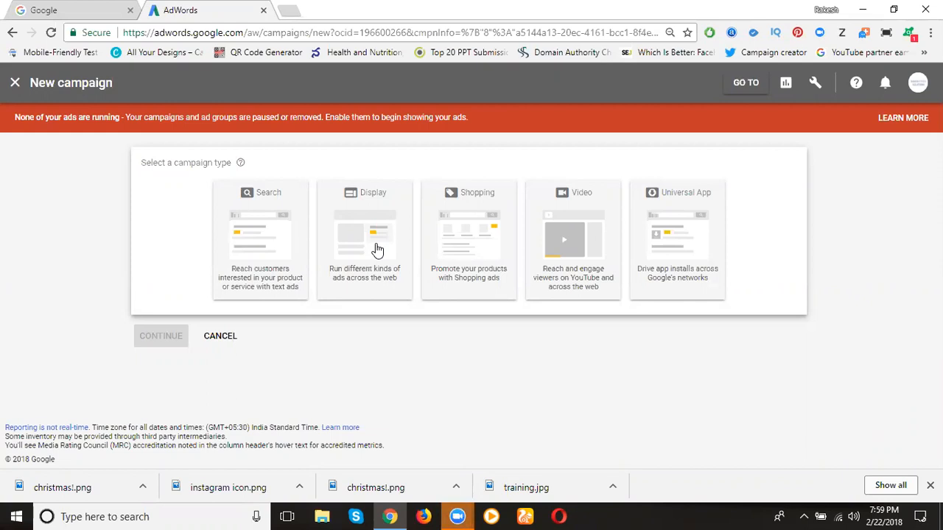
Choose the Display campaign type with the Sales goal and review its campaign subtype and setup options
{"action": "left_click", "coordinate": [377, 251]}
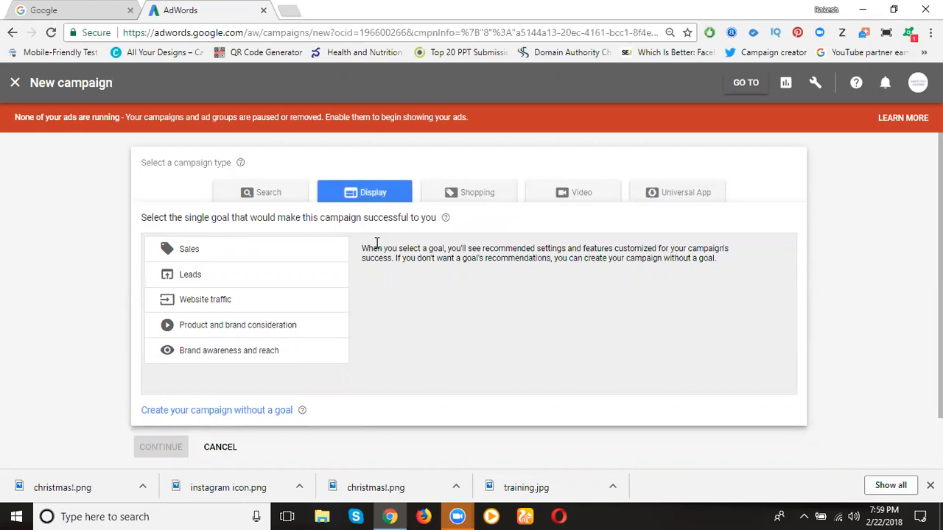
{"action": "left_click", "coordinate": [328, 253]}
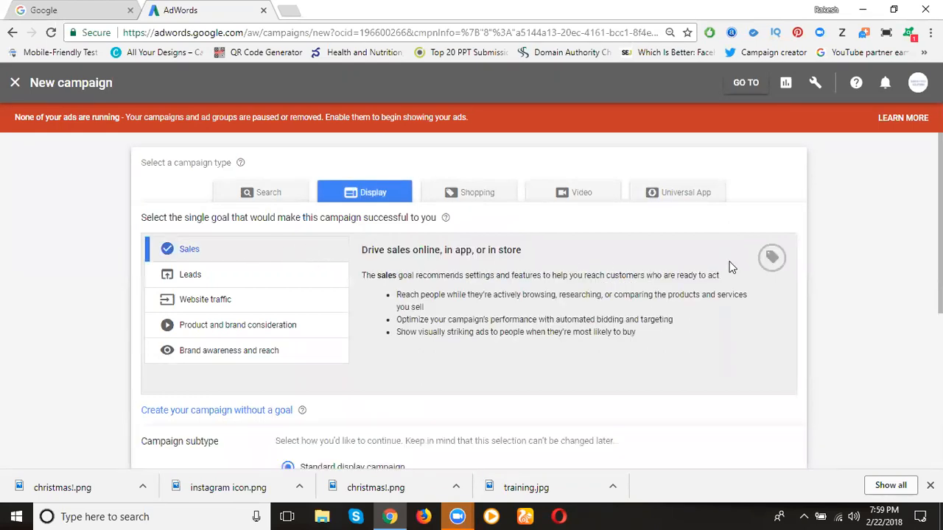
{"action": "scroll", "coordinate": [728, 264], "scroll_direction": "down", "scroll_amount": 3}
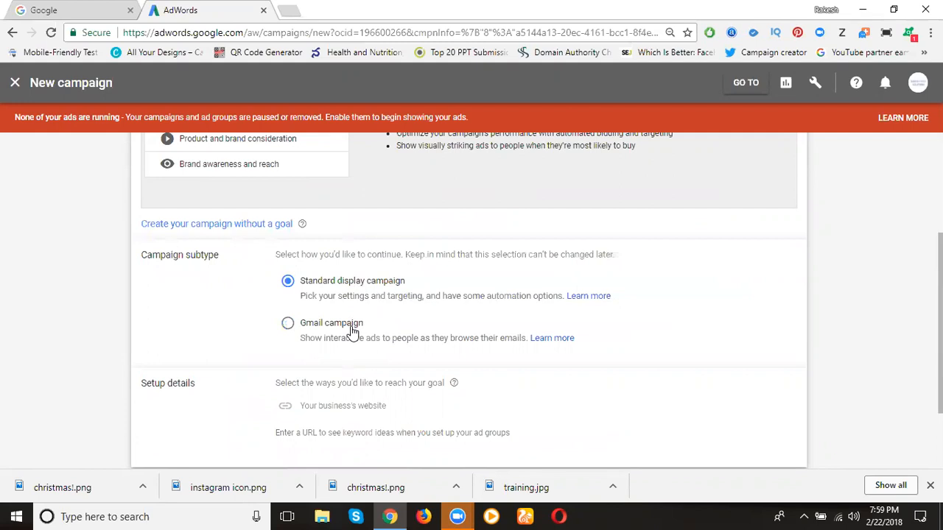
{"action": "scroll", "coordinate": [352, 332], "scroll_direction": "down", "scroll_amount": 1}
{"action": "scroll", "coordinate": [346, 350], "scroll_direction": "up", "scroll_amount": 3}
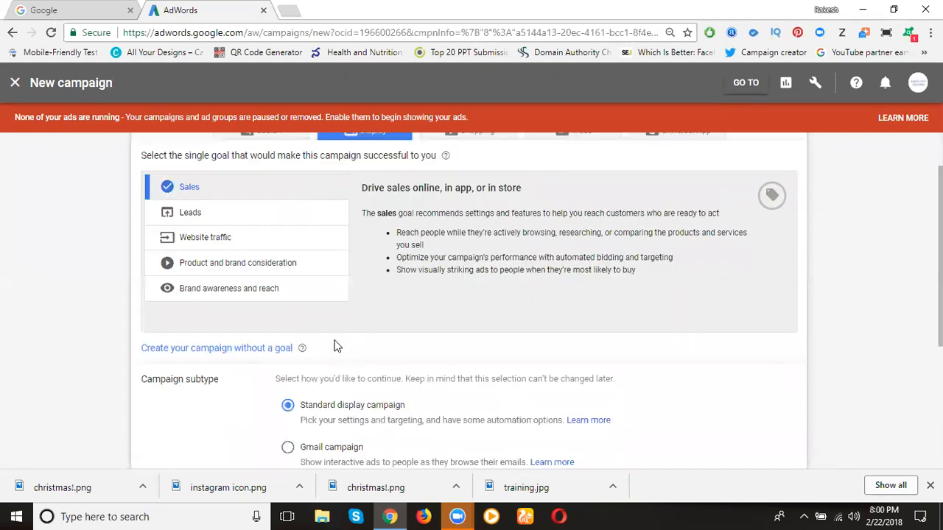
Change the campaign goal to Website traffic, keeping the Standard display campaign subtype
{"action": "left_click", "coordinate": [217, 215]}
{"action": "scroll", "coordinate": [667, 273], "scroll_direction": "down", "scroll_amount": 2}
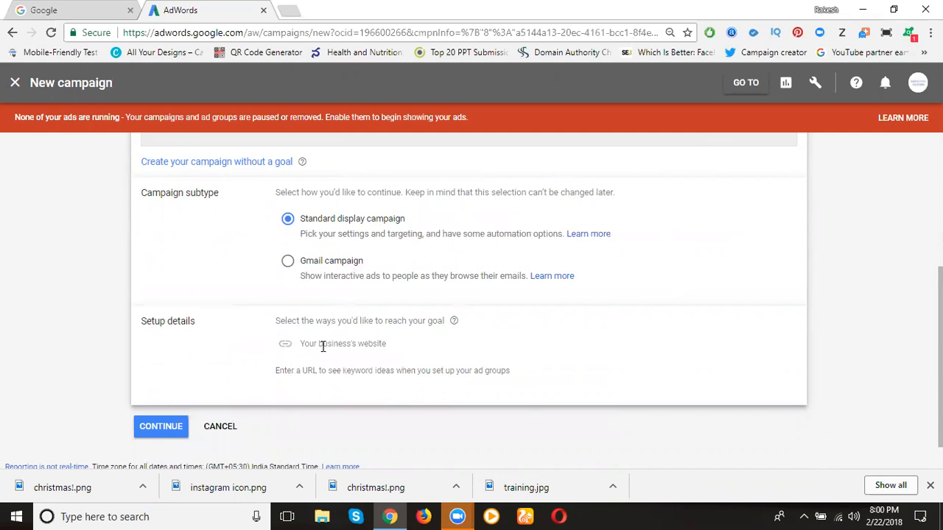
{"action": "scroll", "coordinate": [323, 346], "scroll_direction": "up", "scroll_amount": 2}
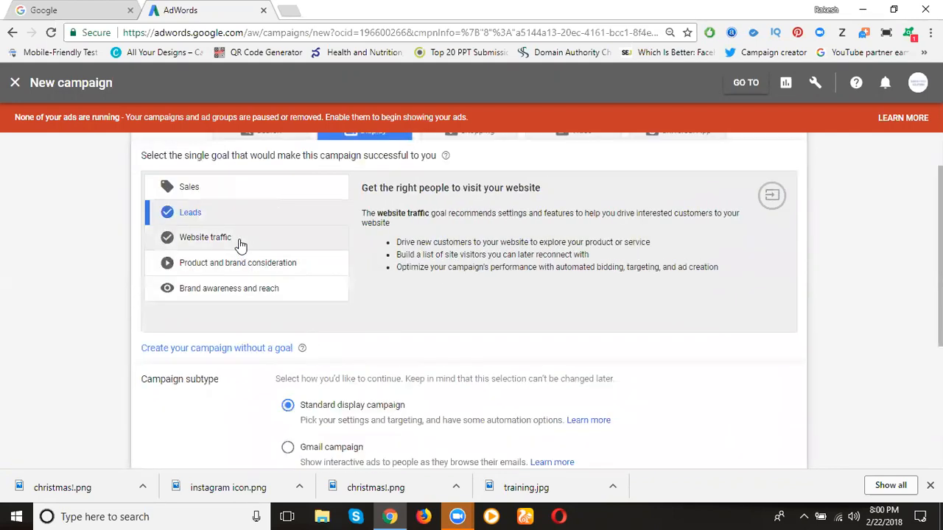
{"action": "left_click", "coordinate": [238, 244]}
{"action": "scroll", "coordinate": [526, 270], "scroll_direction": "down", "scroll_amount": 3}
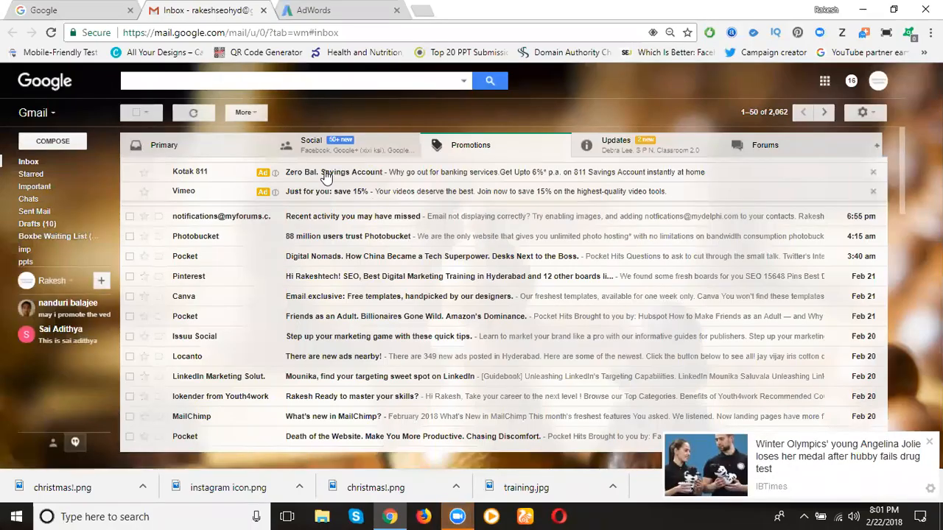
View the Kotak 811 ad in Gmail's promotions as an example and return to the AdWords campaign setup
{"action": "left_click", "coordinate": [326, 177]}
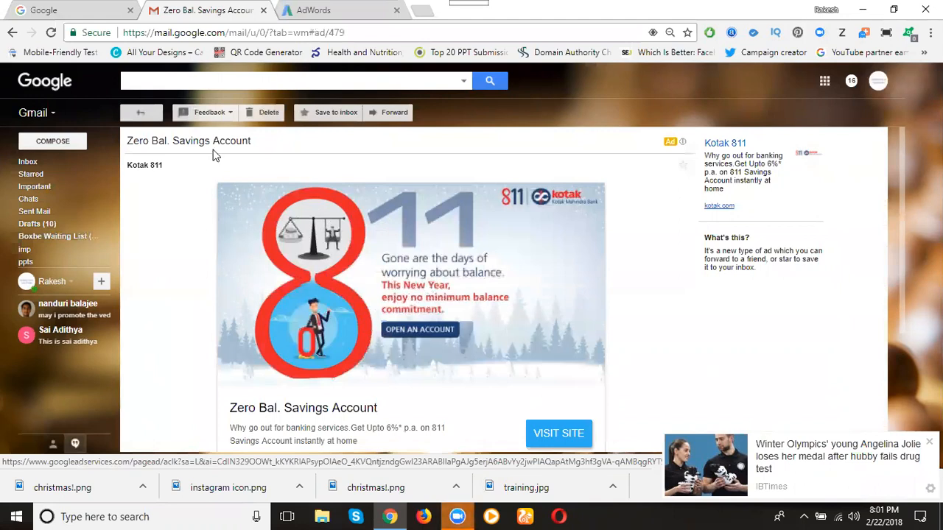
{"action": "left_click", "coordinate": [313, 13]}
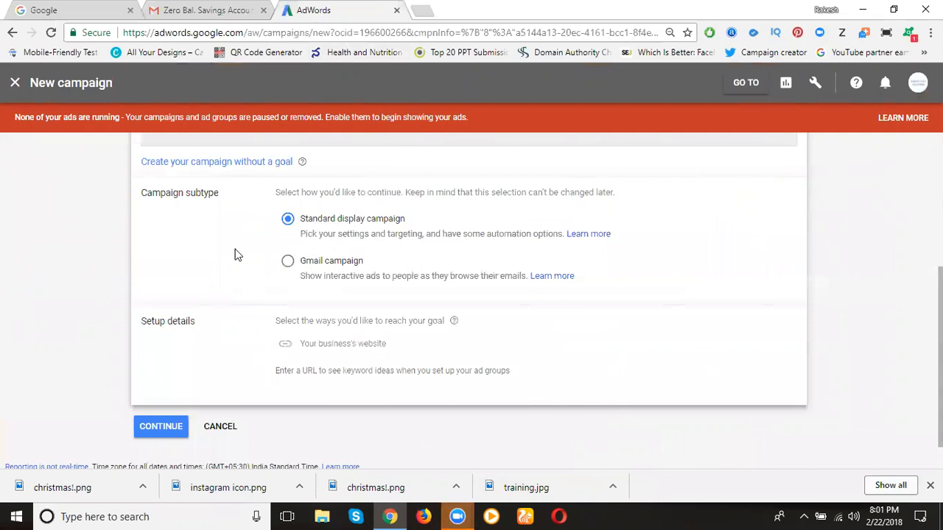
{"action": "scroll", "coordinate": [233, 254], "scroll_direction": "up", "scroll_amount": 3}
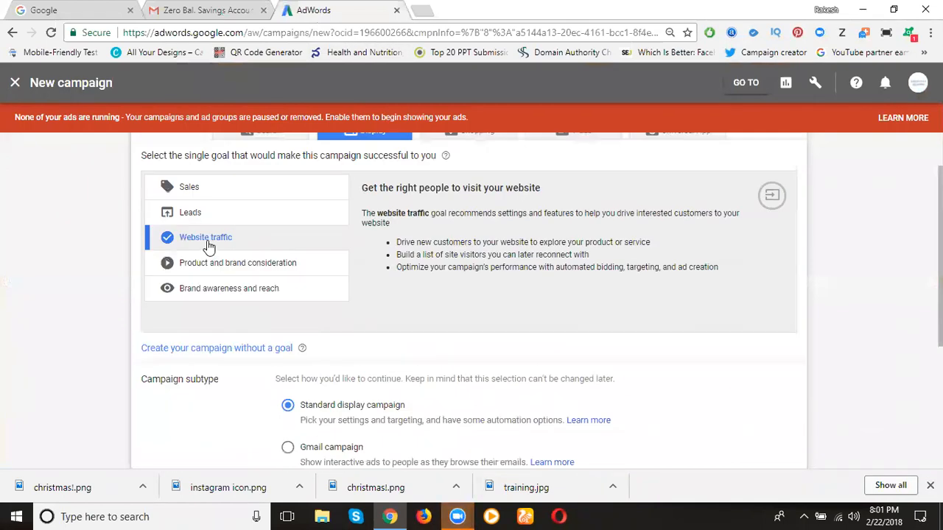
{"action": "scroll", "coordinate": [213, 243], "scroll_direction": "down", "scroll_amount": 3}
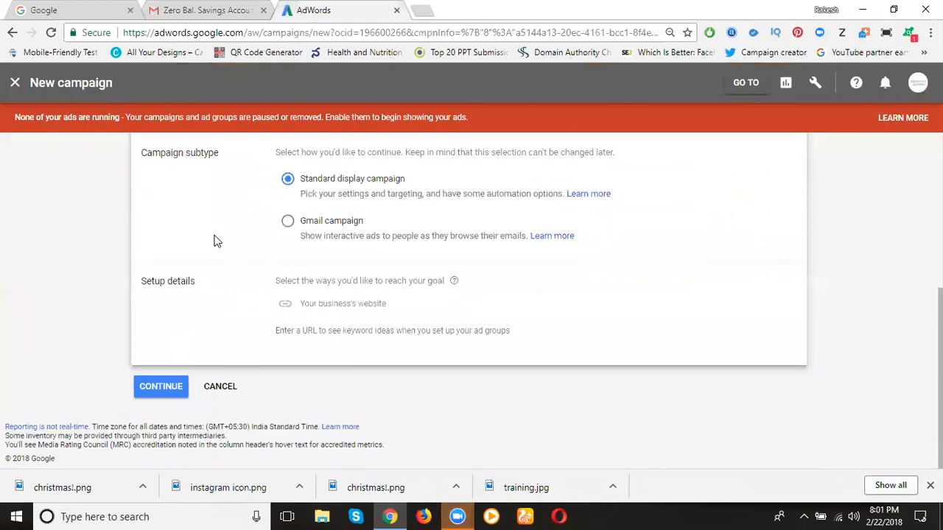
Open digitalrakesh.blogspot.in in a new tab and copy its address
{"action": "left_click", "coordinate": [331, 307]}
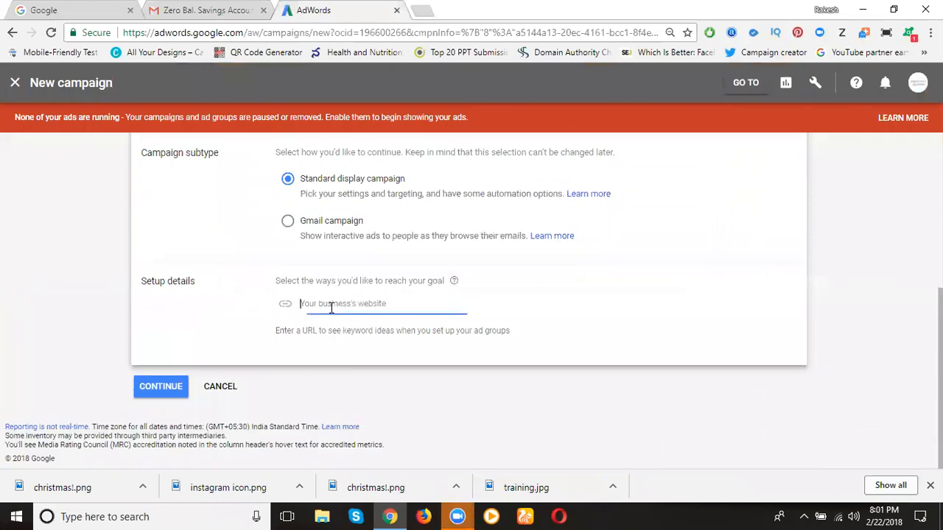
{"action": "left_click", "coordinate": [423, 16]}
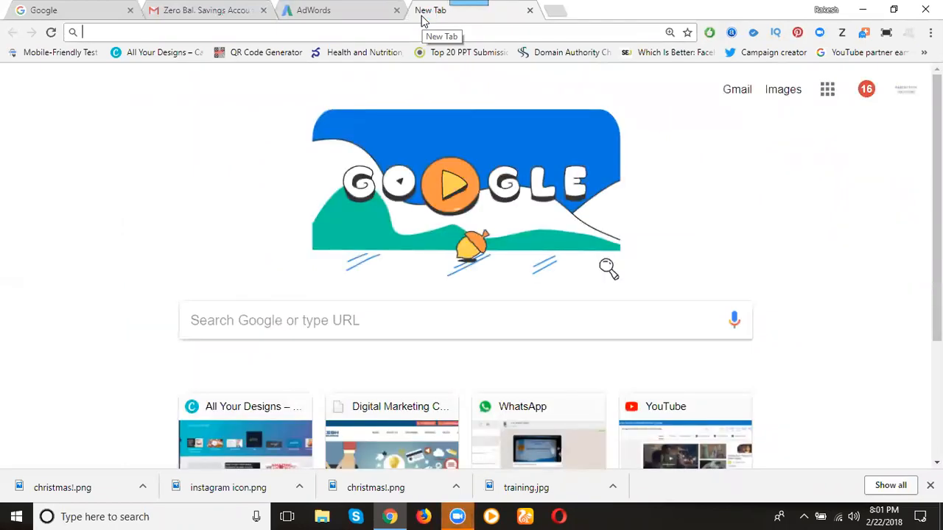
{"action": "type", "text": "digitalrakesh.blogspot.in"}
{"action": "key", "text": "Return"}
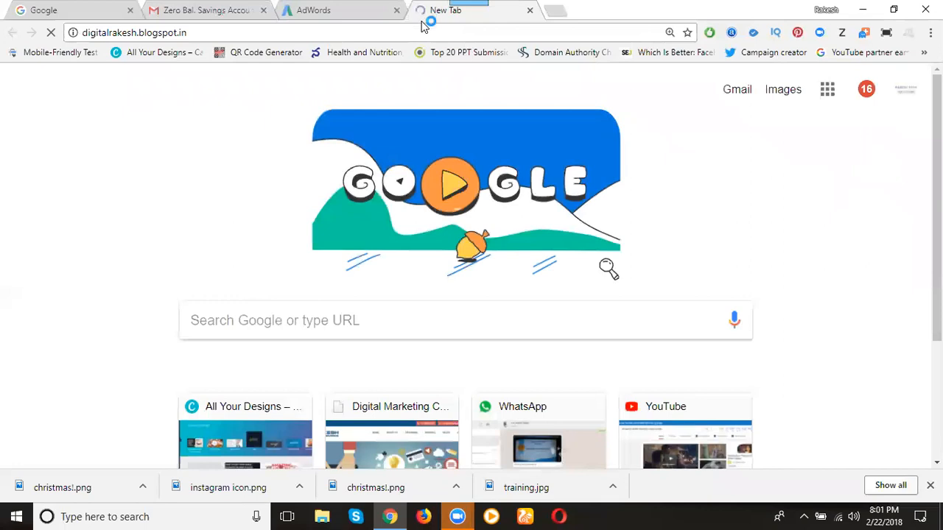
{"action": "left_click", "coordinate": [424, 37]}
{"action": "key", "text": "ctrl+c"}
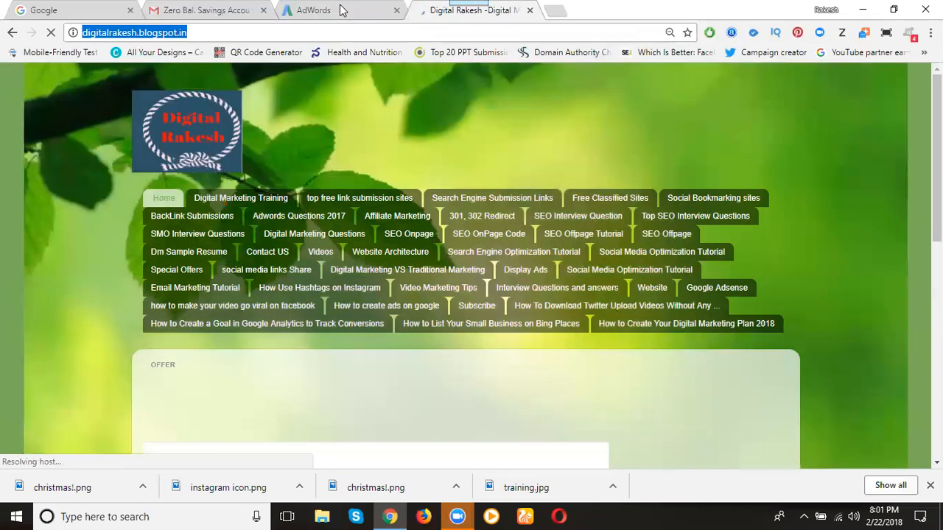
{"action": "left_click", "coordinate": [343, 10]}
{"action": "key", "text": "ctrl+v"}
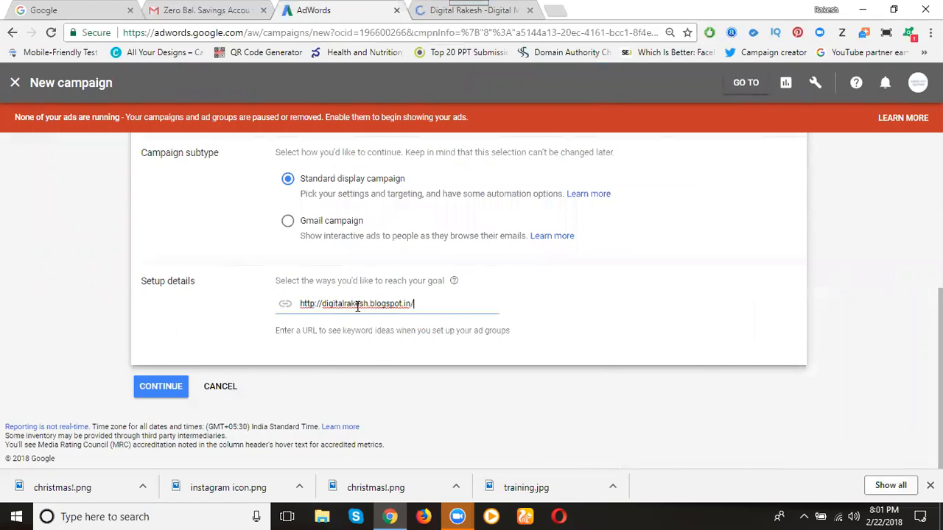
{"action": "left_click", "coordinate": [162, 388]}
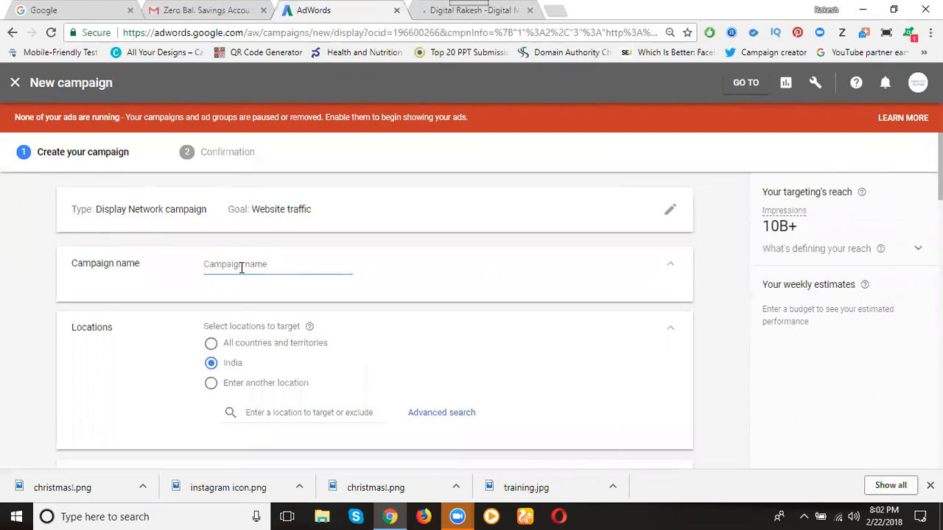
Name the campaign "rts display ads" and target the city Hyderabad, Telangana, India as its location
{"action": "type", "text": "rts display ads"}
{"action": "scroll", "coordinate": [169, 251], "scroll_direction": "down", "scroll_amount": 1}
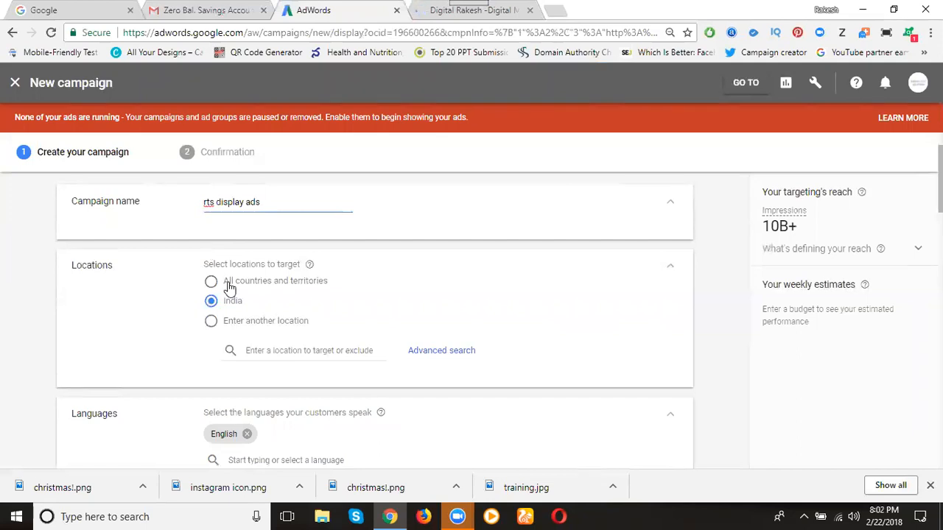
{"action": "left_click", "coordinate": [260, 349]}
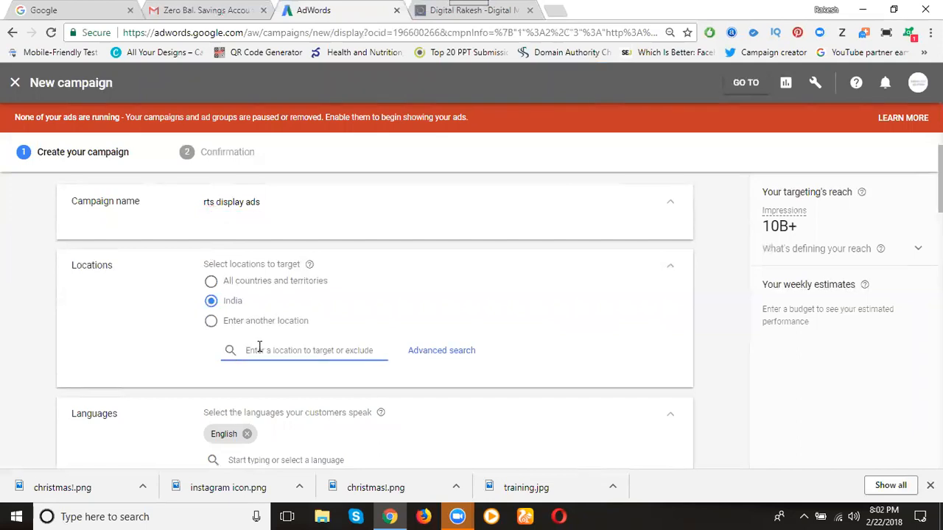
{"action": "type", "text": "hyderabad"}
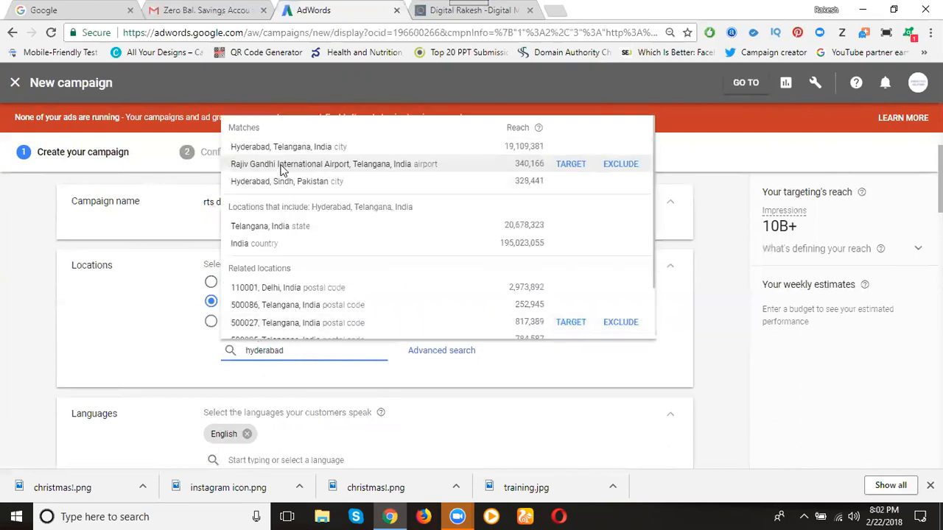
{"action": "left_click", "coordinate": [284, 148]}
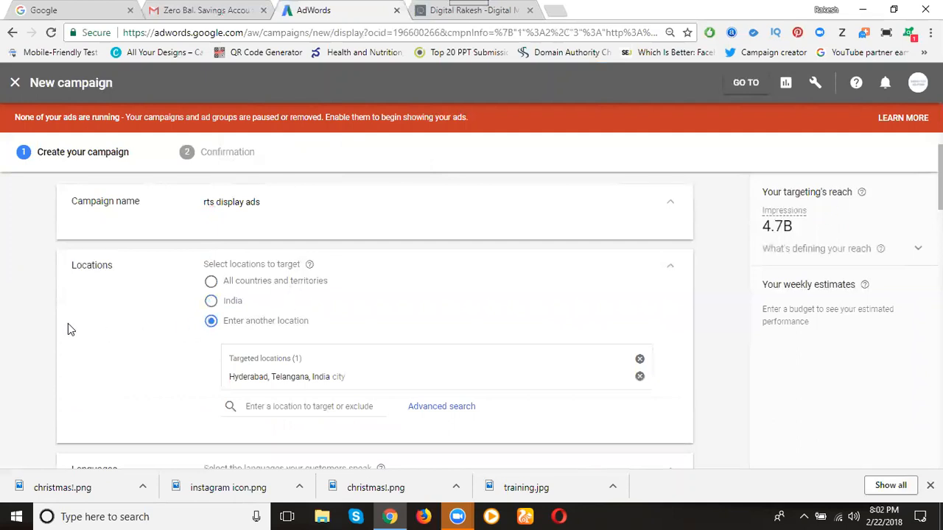
Search the customer languages for Telugu and for entries starting with "t", without adding any language
{"action": "scroll", "coordinate": [68, 329], "scroll_direction": "down", "scroll_amount": 1}
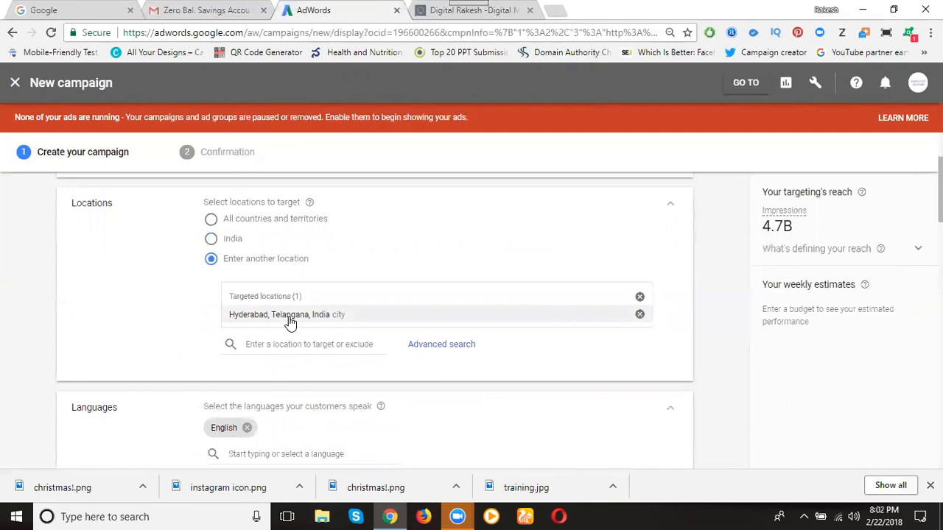
{"action": "scroll", "coordinate": [245, 324], "scroll_direction": "down", "scroll_amount": 2}
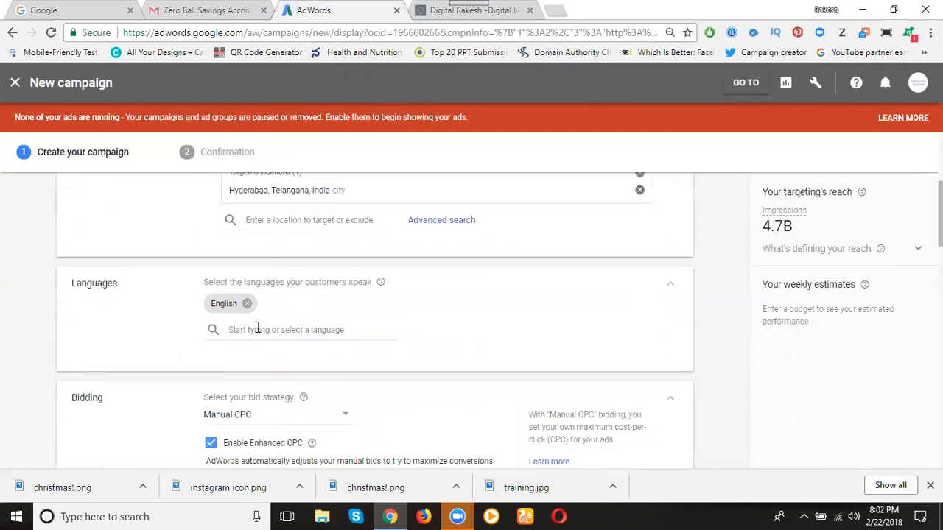
{"action": "left_click", "coordinate": [257, 329]}
{"action": "type", "text": "tel"}
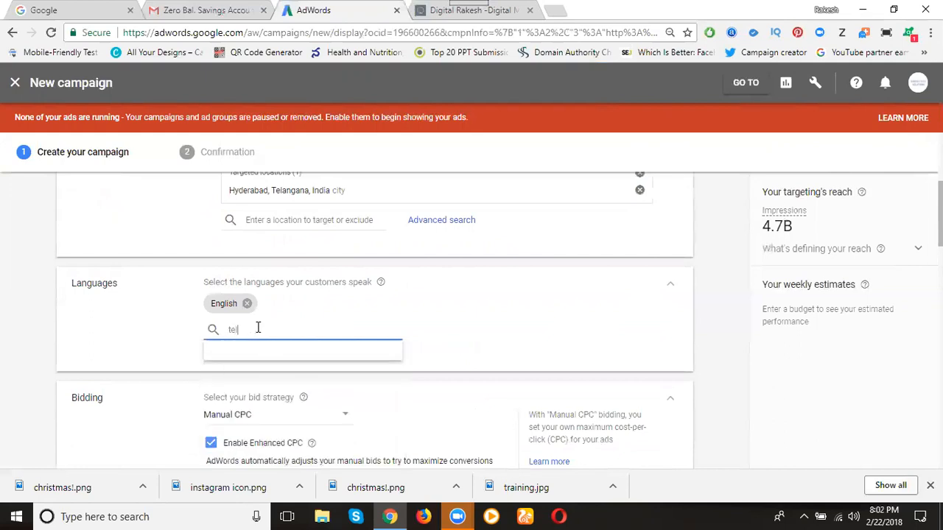
{"action": "type", "text": "ugu"}
{"action": "key", "text": "BackSpace"}
{"action": "key", "text": "BackSpace"}
{"action": "key", "text": "BackSpace"}
{"action": "key", "text": "BackSpace"}
{"action": "key", "text": "BackSpace"}
{"action": "key", "text": "BackSpace"}
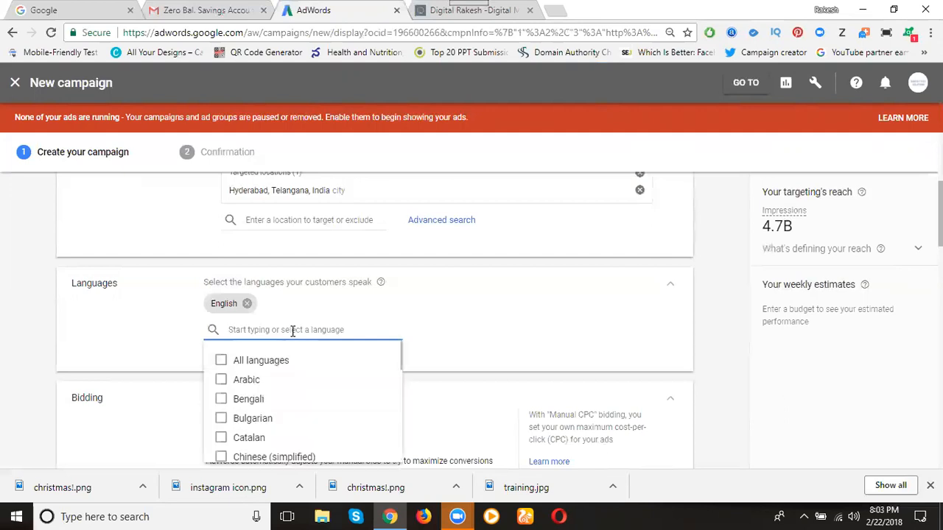
{"action": "type", "text": "t"}
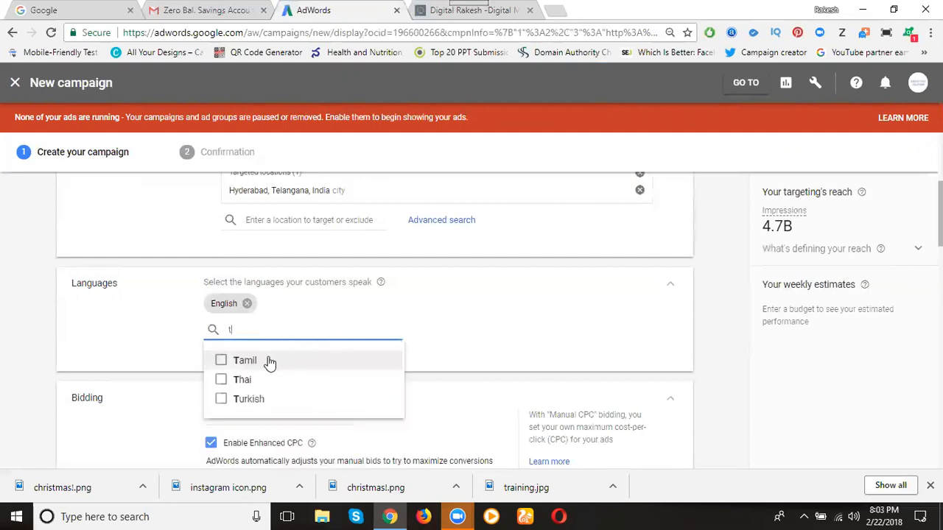
{"action": "key", "text": "BackSpace"}
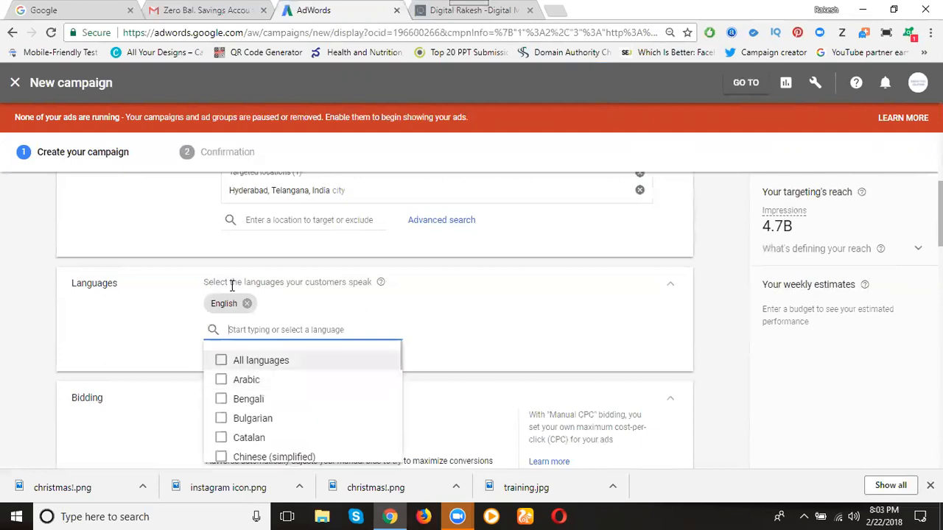
{"action": "left_click", "coordinate": [166, 329]}
Examine the available bid strategies and the description of Maximize clicks without changing the strategy
{"action": "scroll", "coordinate": [165, 330], "scroll_direction": "down", "scroll_amount": 2}
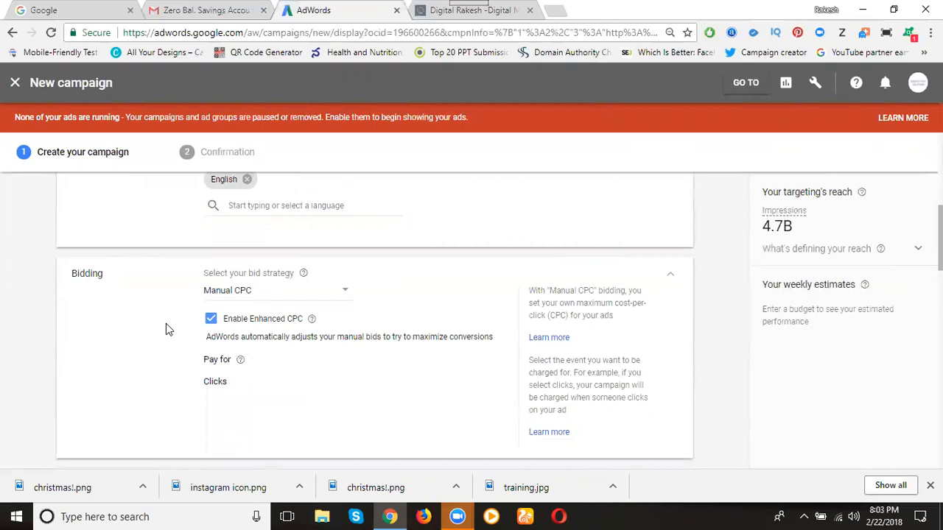
{"action": "left_click", "coordinate": [272, 295]}
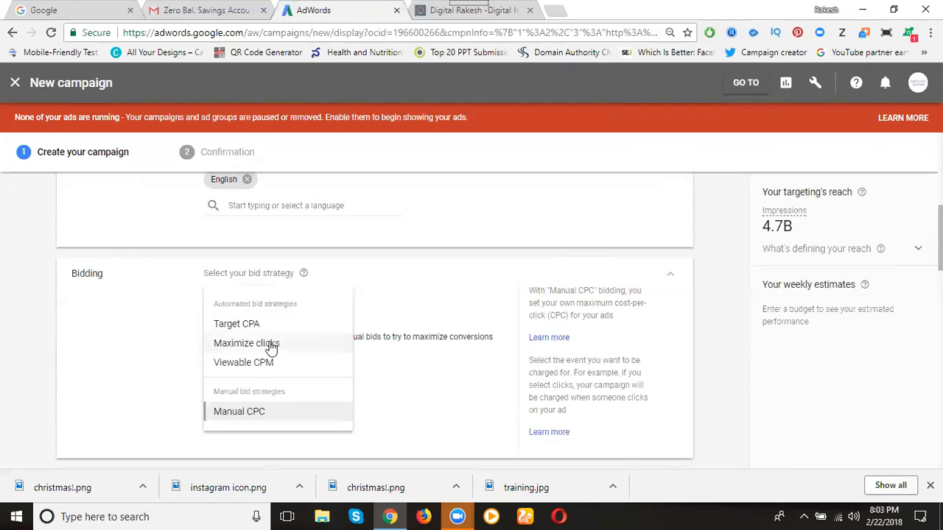
{"action": "mouse_move", "coordinate": [270, 347]}
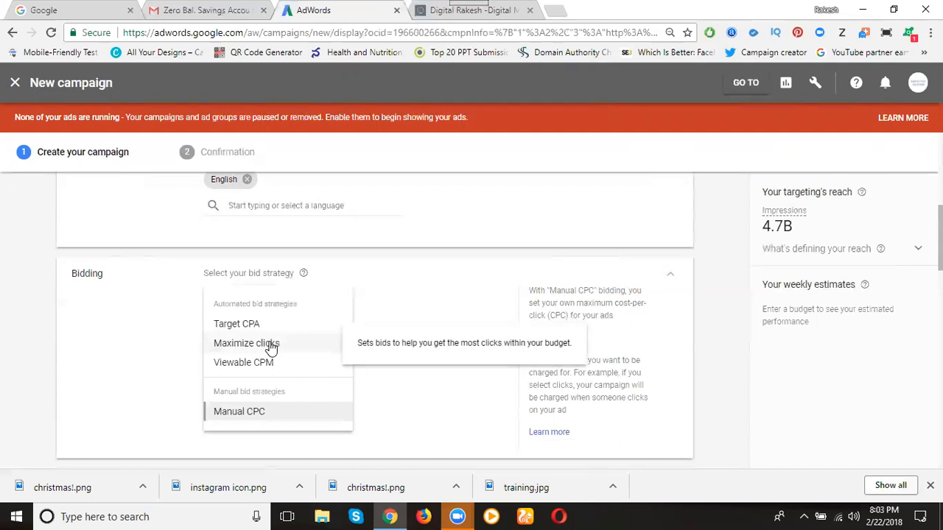
{"action": "scroll", "coordinate": [195, 328], "scroll_direction": "up", "scroll_amount": 1}
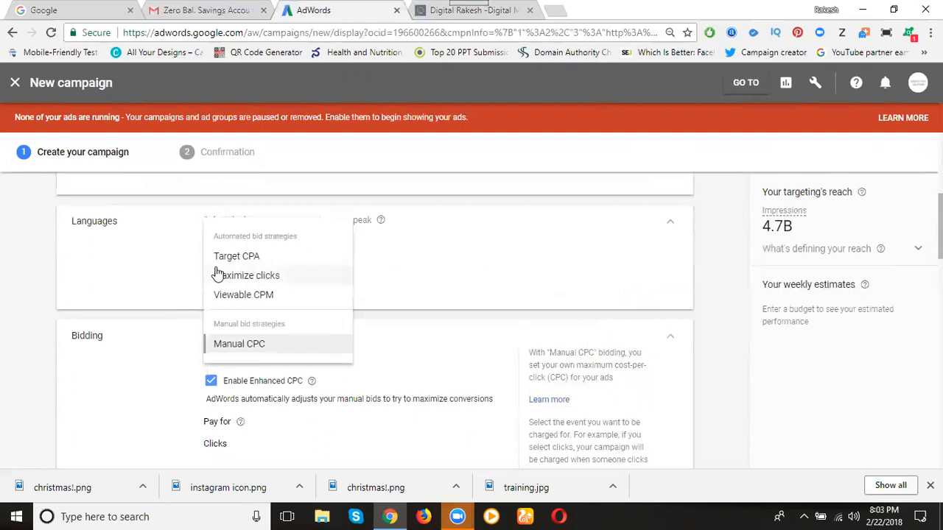
{"action": "left_click", "coordinate": [87, 296]}
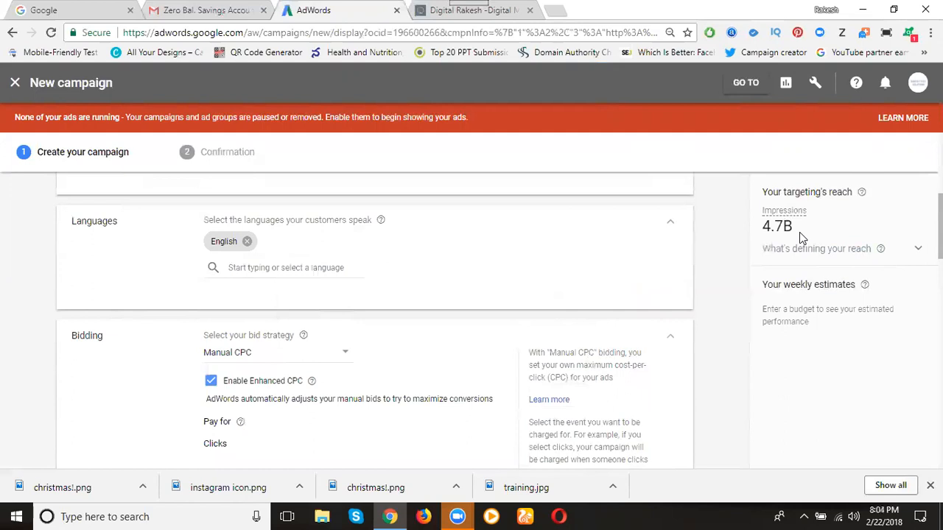
Set the campaign's customer languages to All languages
{"action": "left_click", "coordinate": [293, 269]}
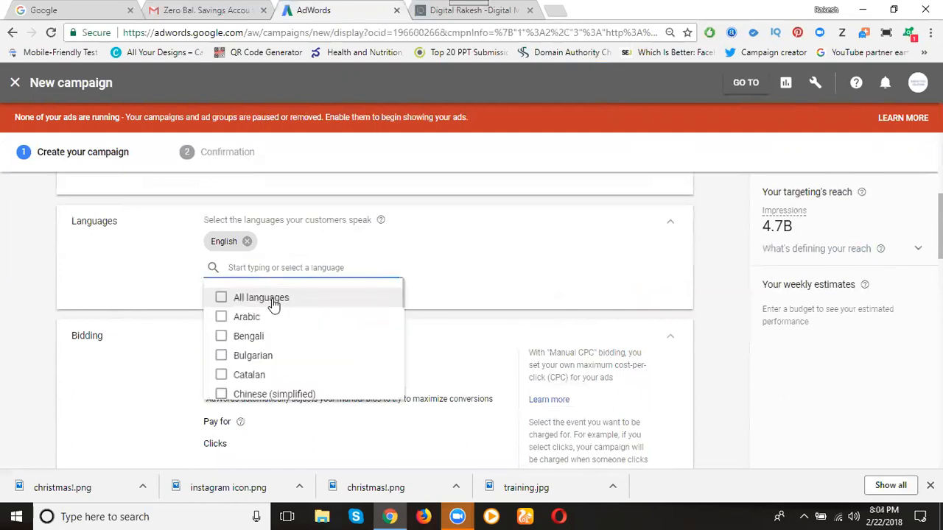
{"action": "left_click", "coordinate": [271, 298]}
{"action": "left_click", "coordinate": [109, 280]}
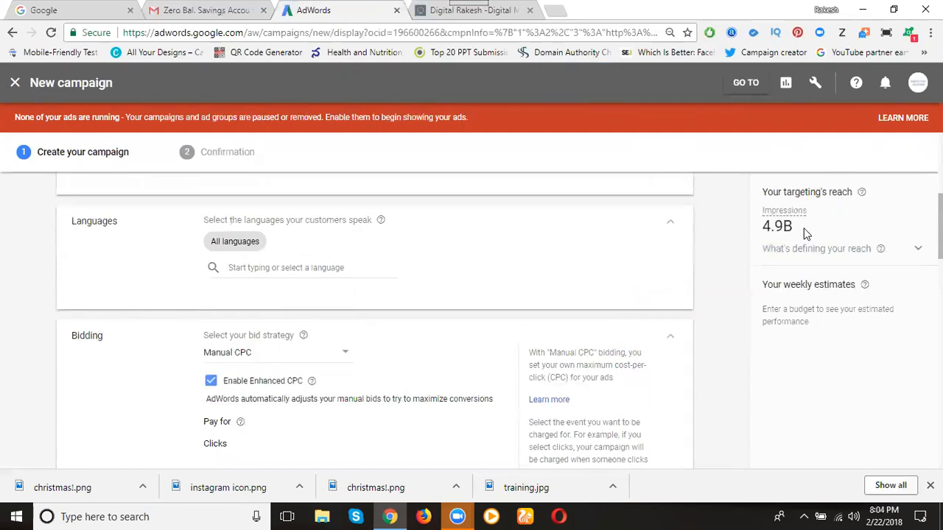
Clear the All languages selection and set English as the only customer language
{"action": "left_click", "coordinate": [290, 269]}
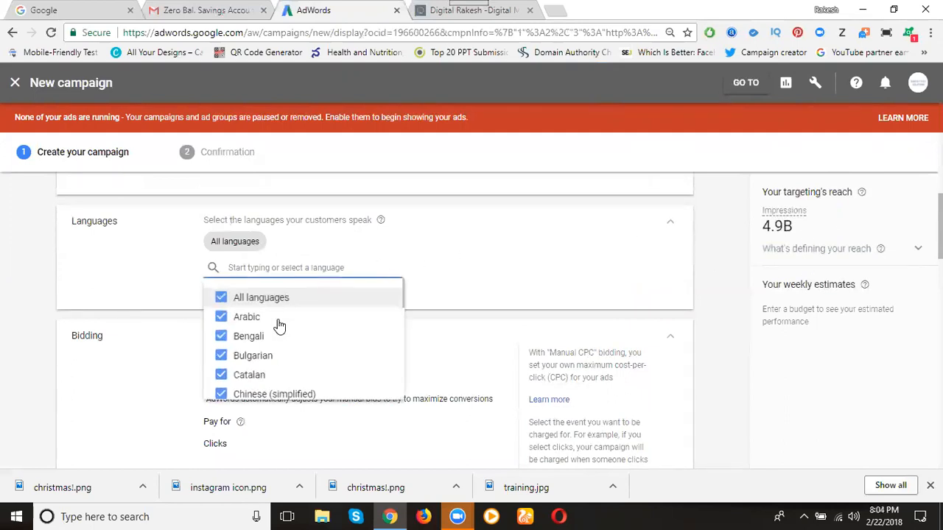
{"action": "left_click", "coordinate": [247, 301]}
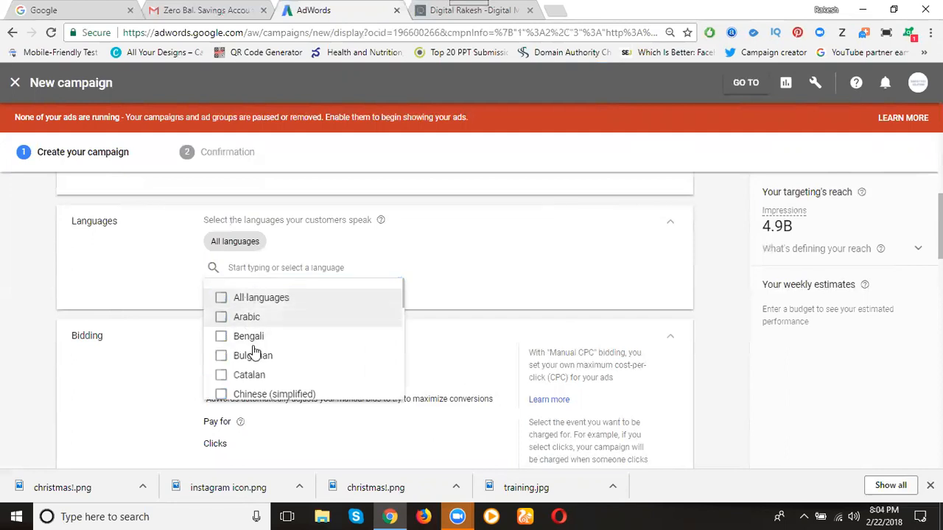
{"action": "scroll", "coordinate": [253, 355], "scroll_direction": "down", "scroll_amount": 2}
{"action": "scroll", "coordinate": [252, 355], "scroll_direction": "down", "scroll_amount": 2}
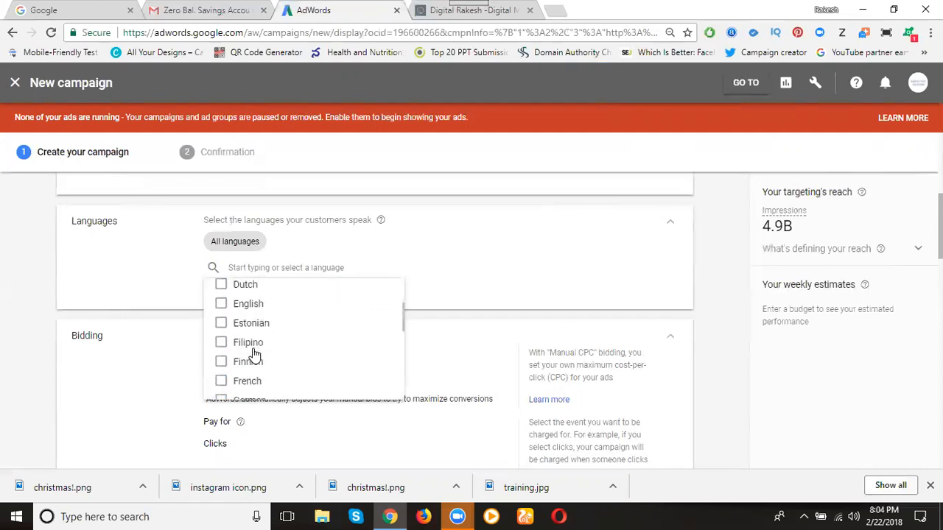
{"action": "left_click", "coordinate": [221, 303]}
{"action": "left_click", "coordinate": [125, 292]}
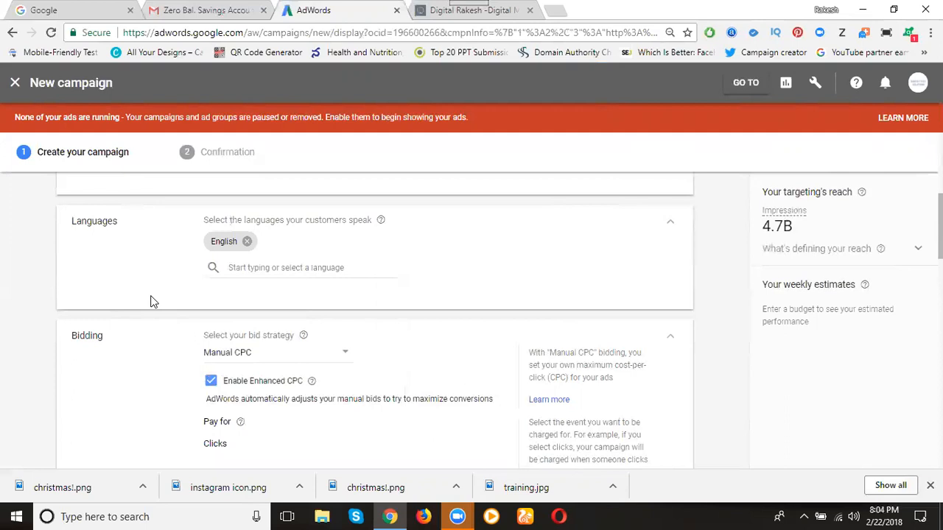
Examine the available bid strategies and the description of Viewable CPM, keeping Manual CPC as the choice
{"action": "scroll", "coordinate": [107, 295], "scroll_direction": "down", "scroll_amount": 2}
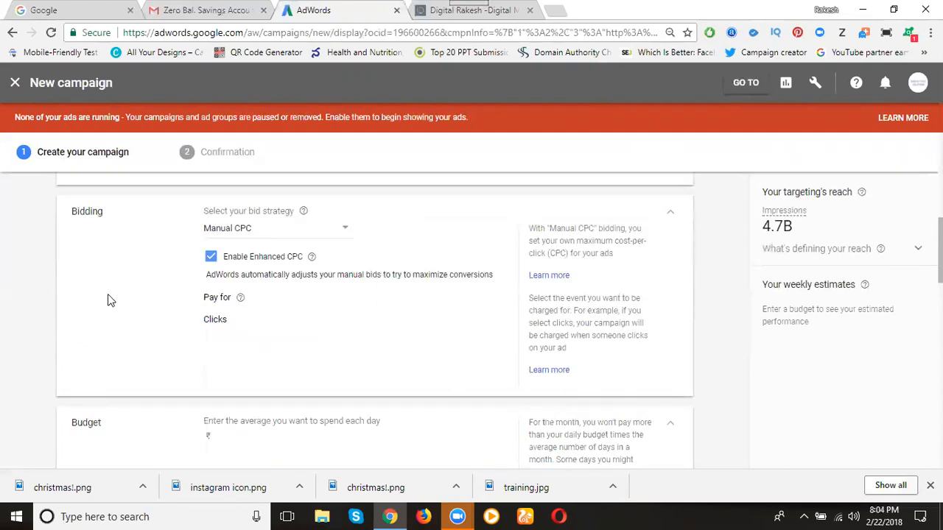
{"action": "left_click", "coordinate": [224, 230]}
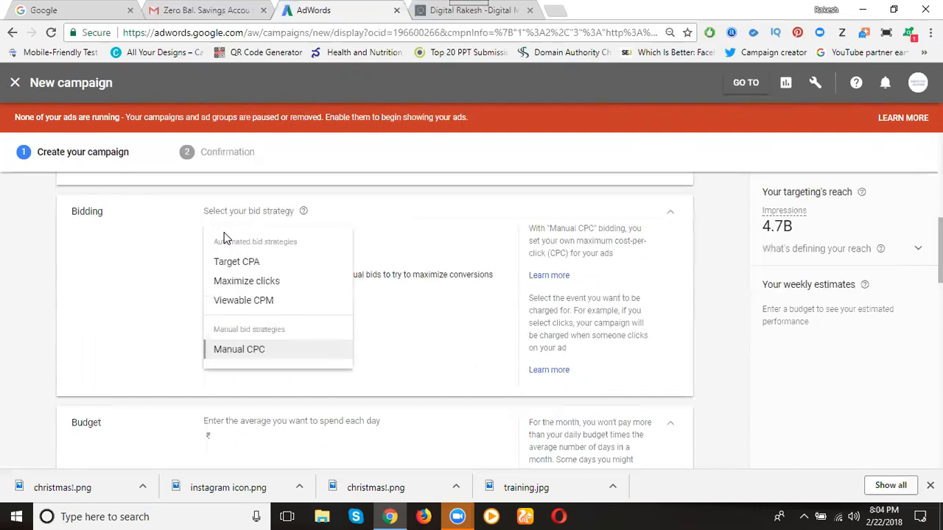
{"action": "mouse_move", "coordinate": [230, 308]}
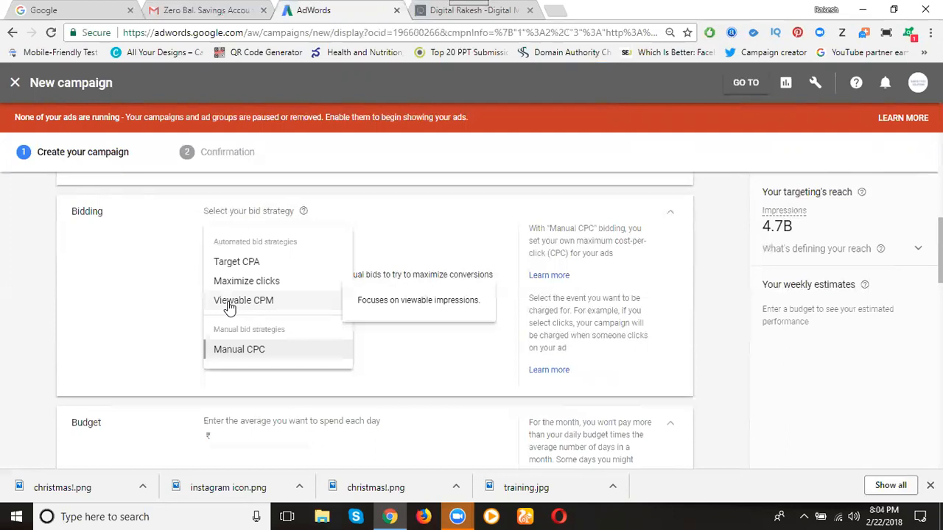
{"action": "left_click", "coordinate": [239, 357]}
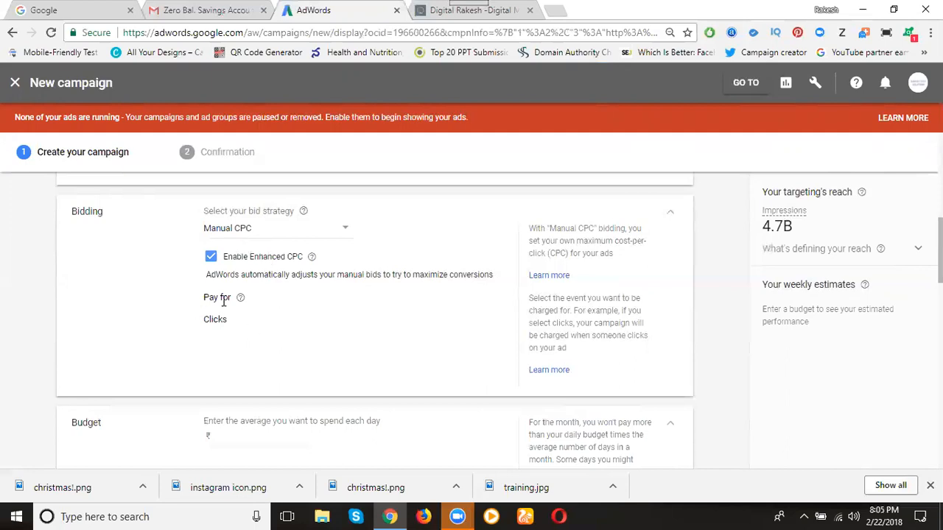
Set the campaign's average daily budget to ₹500
{"action": "scroll", "coordinate": [221, 298], "scroll_direction": "down", "scroll_amount": 2}
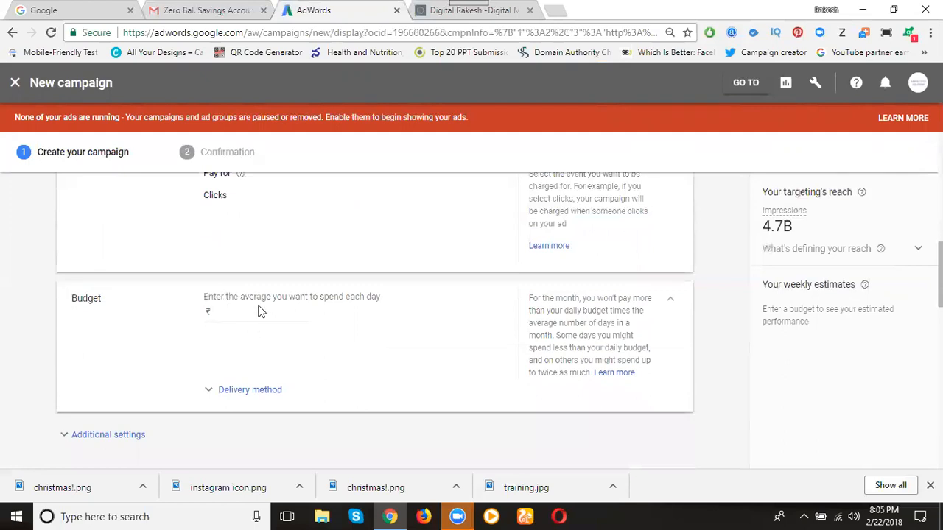
{"action": "left_click", "coordinate": [259, 312]}
{"action": "type", "text": "500"}
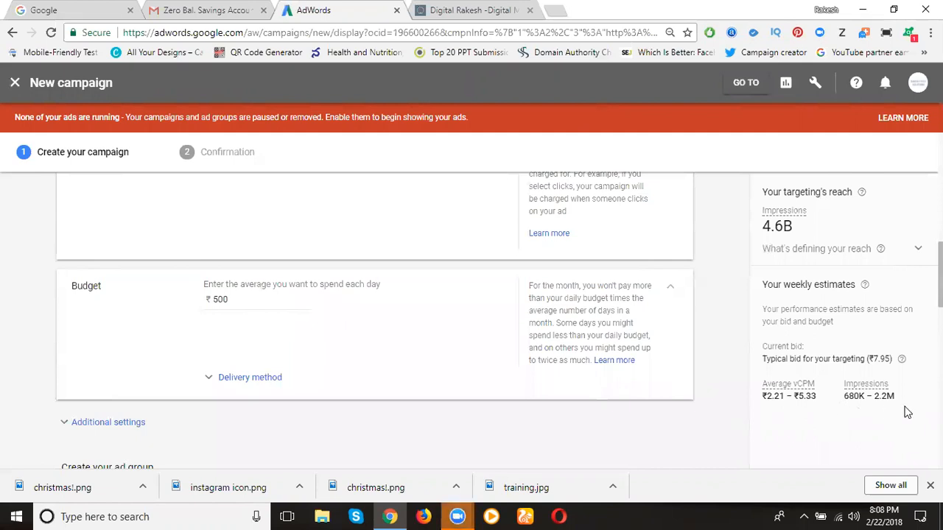
Change the campaign's bid strategy from Viewable CPM to Manual CPC
{"action": "scroll", "coordinate": [397, 392], "scroll_direction": "up", "scroll_amount": 1}
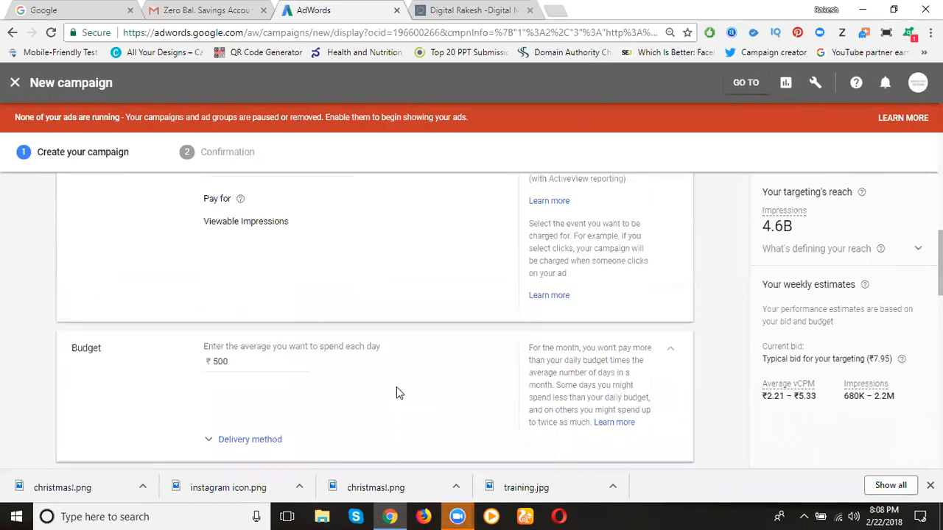
{"action": "scroll", "coordinate": [221, 237], "scroll_direction": "up", "scroll_amount": 1}
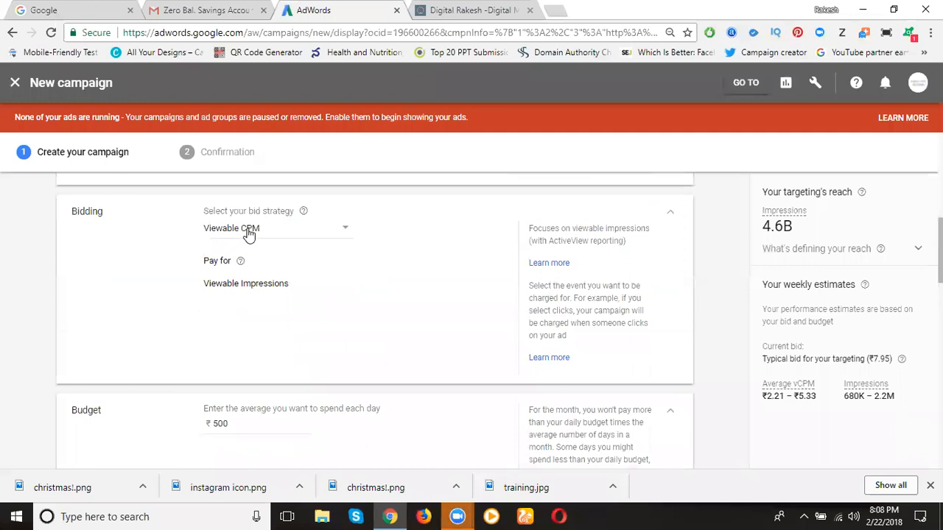
{"action": "left_click", "coordinate": [249, 232]}
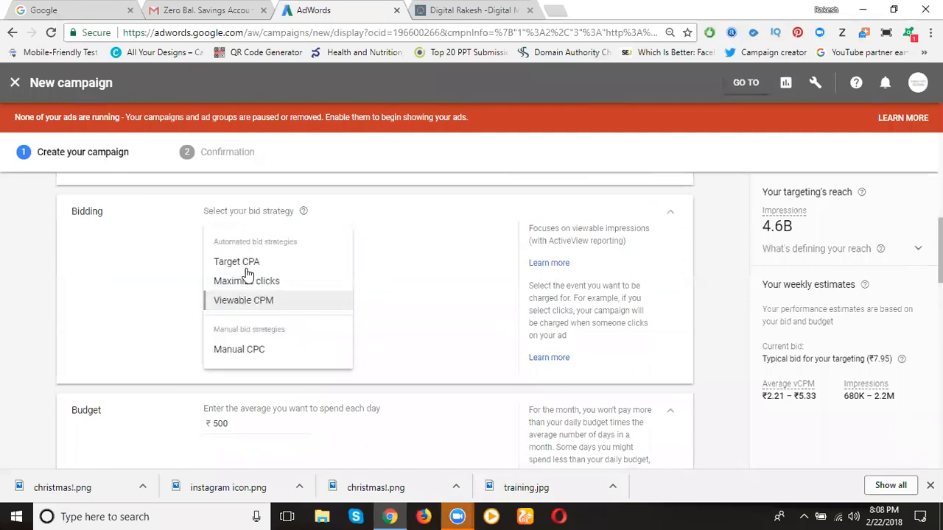
{"action": "left_click", "coordinate": [240, 352]}
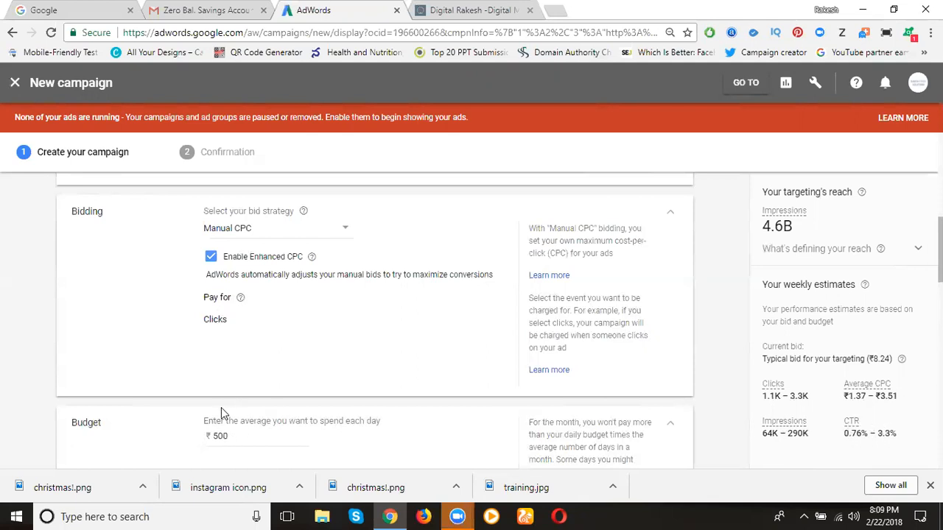
Try a daily budget of ₹5000 to compare the weekly estimates, and restore the budget to ₹500
{"action": "scroll", "coordinate": [221, 408], "scroll_direction": "down", "scroll_amount": 1}
{"action": "left_click", "coordinate": [218, 378]}
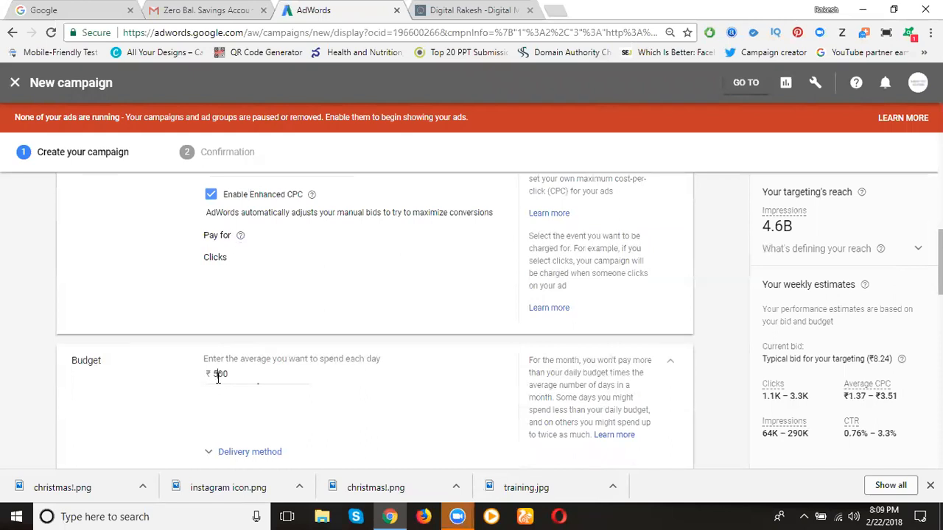
{"action": "type", "text": "0"}
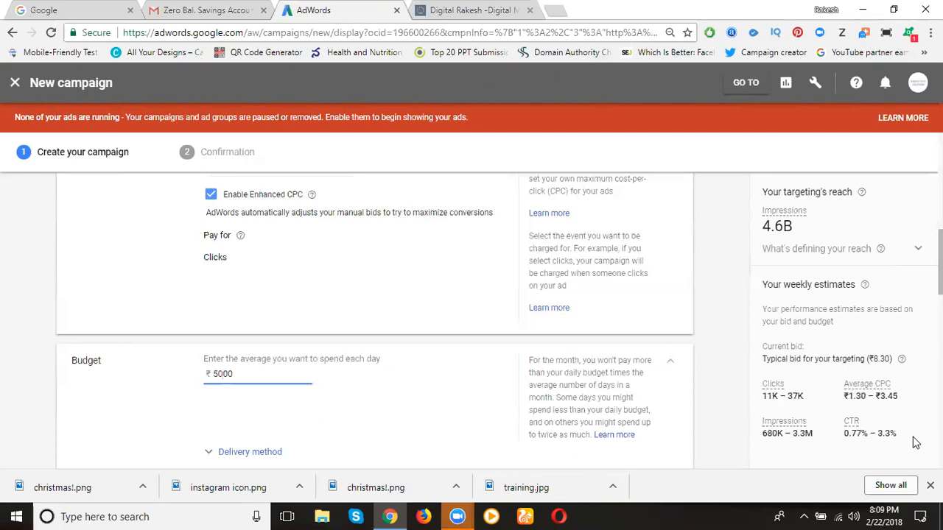
{"action": "left_click", "coordinate": [214, 376]}
{"action": "key", "text": "Delete"}
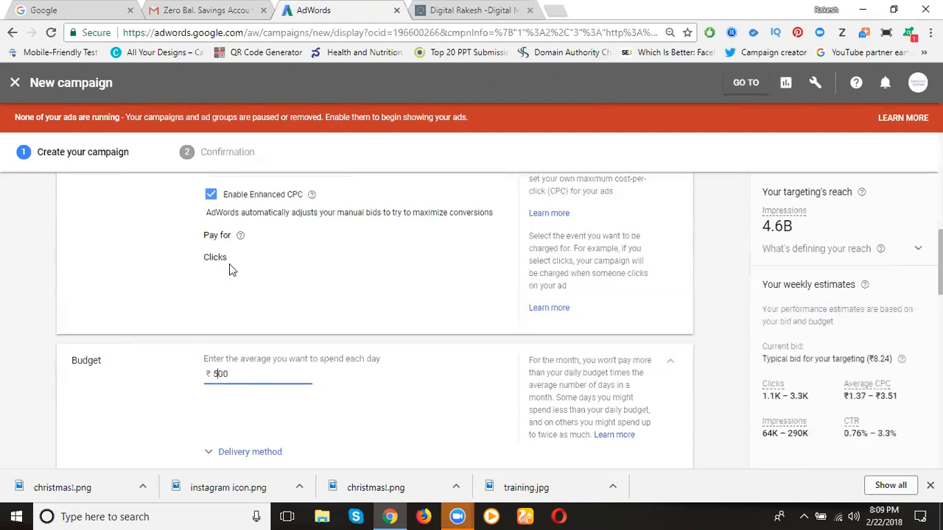
Name the campaign's ad group "digital marketing"
{"action": "scroll", "coordinate": [257, 265], "scroll_direction": "up", "scroll_amount": 2}
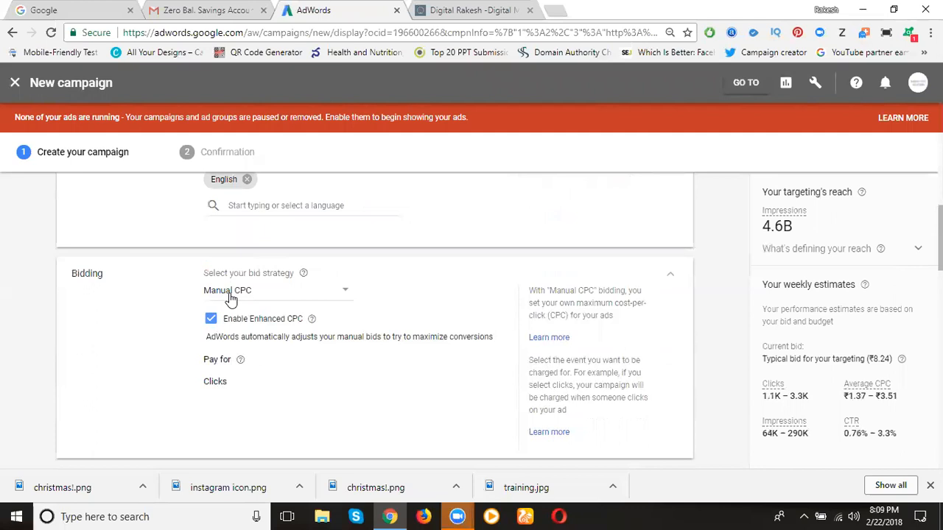
{"action": "scroll", "coordinate": [101, 329], "scroll_direction": "down", "scroll_amount": 6}
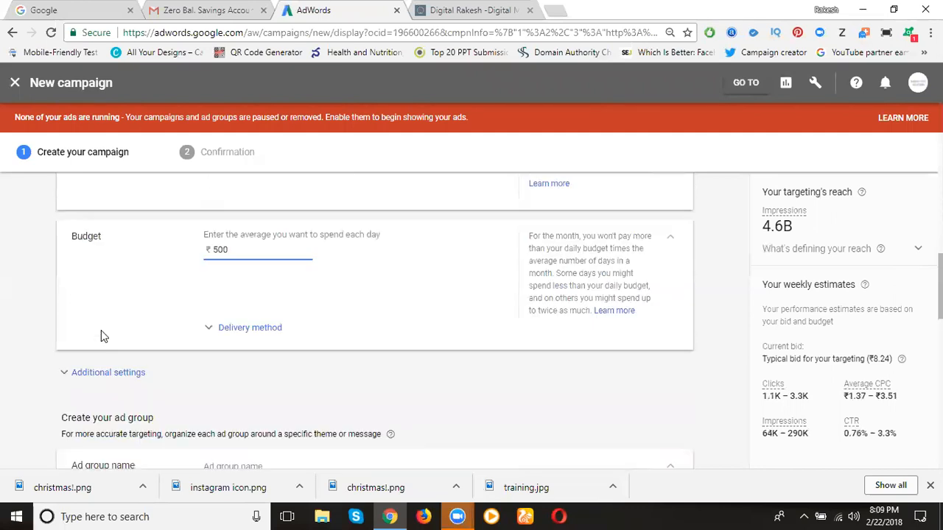
{"action": "scroll", "coordinate": [98, 335], "scroll_direction": "down", "scroll_amount": 1}
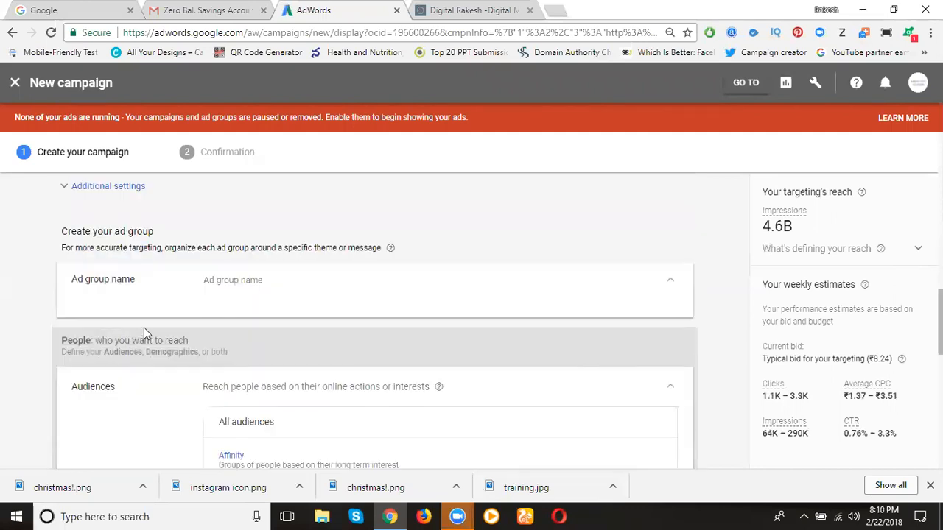
{"action": "left_click", "coordinate": [242, 282]}
{"action": "type", "text": "digit"}
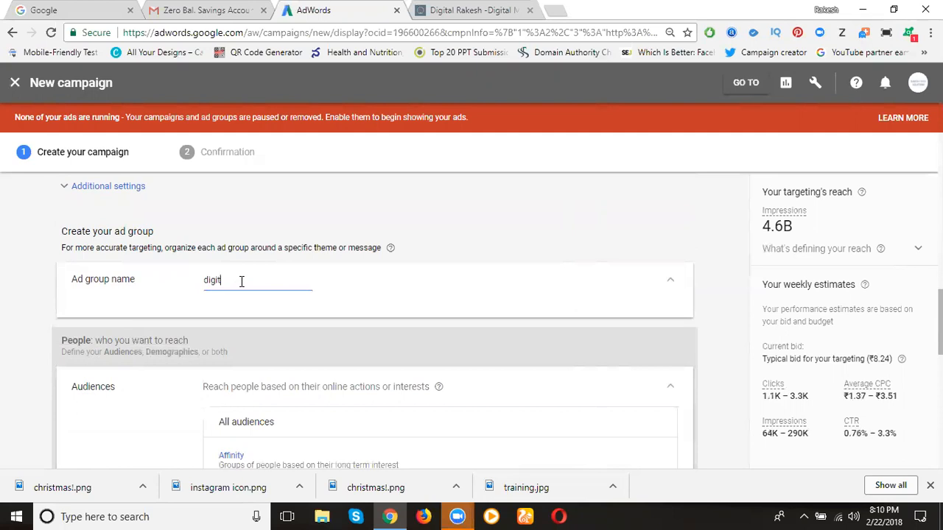
{"action": "type", "text": "al marketing"}
Add Technology from the affinity audiences as the ad group's targeted audience and finish editing the audiences
{"action": "scroll", "coordinate": [44, 368], "scroll_direction": "down", "scroll_amount": 3}
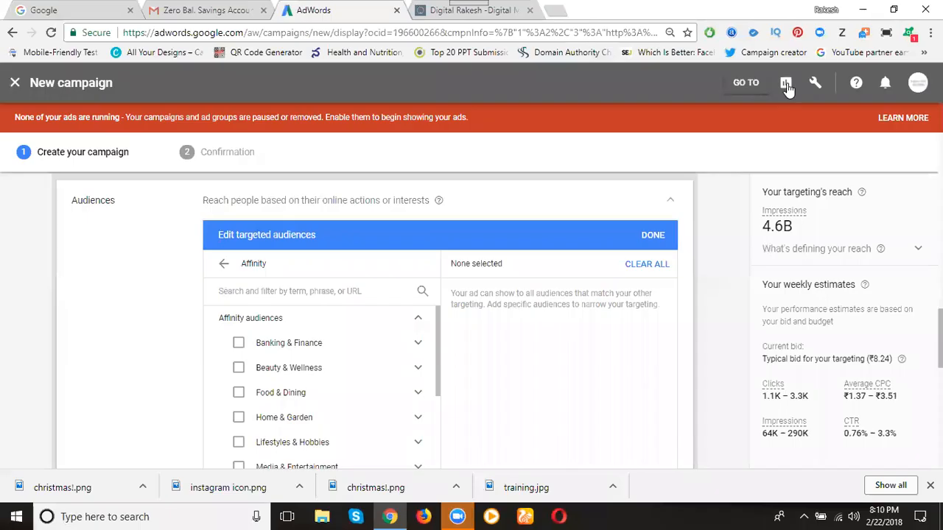
{"action": "scroll", "coordinate": [513, 148], "scroll_direction": "down", "scroll_amount": 1}
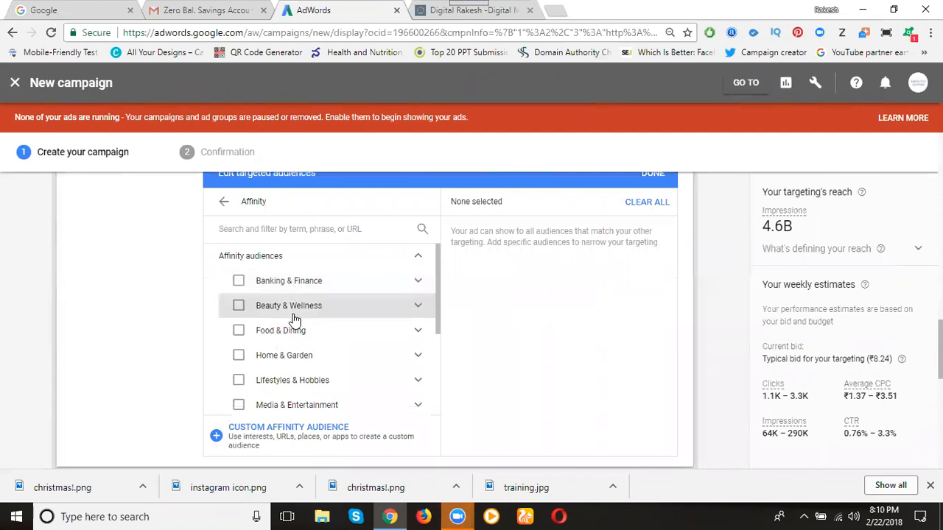
{"action": "scroll", "coordinate": [294, 322], "scroll_direction": "down", "scroll_amount": 1}
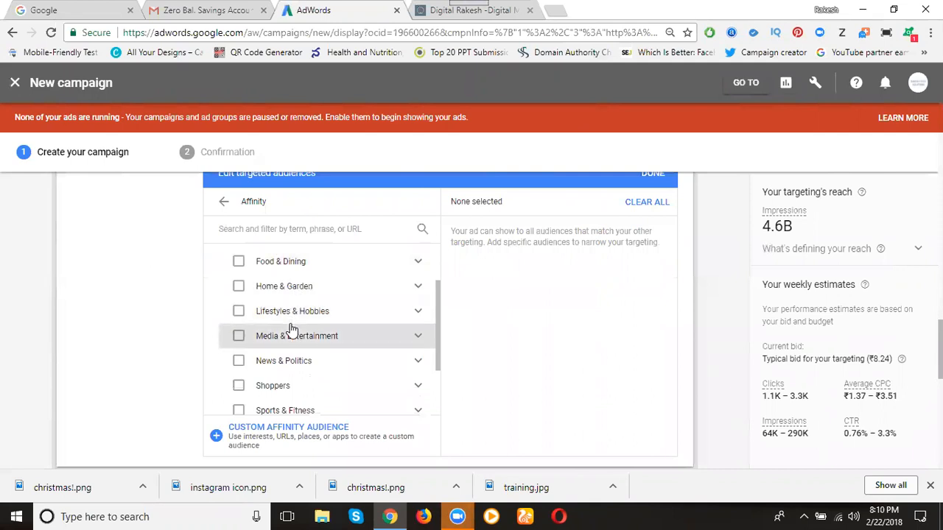
{"action": "scroll", "coordinate": [291, 330], "scroll_direction": "down", "scroll_amount": 1}
{"action": "scroll", "coordinate": [291, 328], "scroll_direction": "down", "scroll_amount": 1}
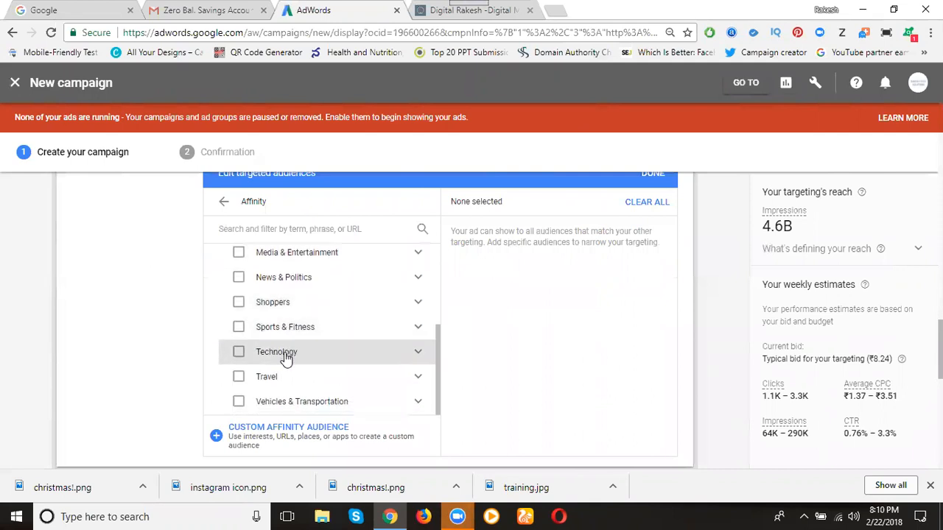
{"action": "left_click", "coordinate": [240, 353]}
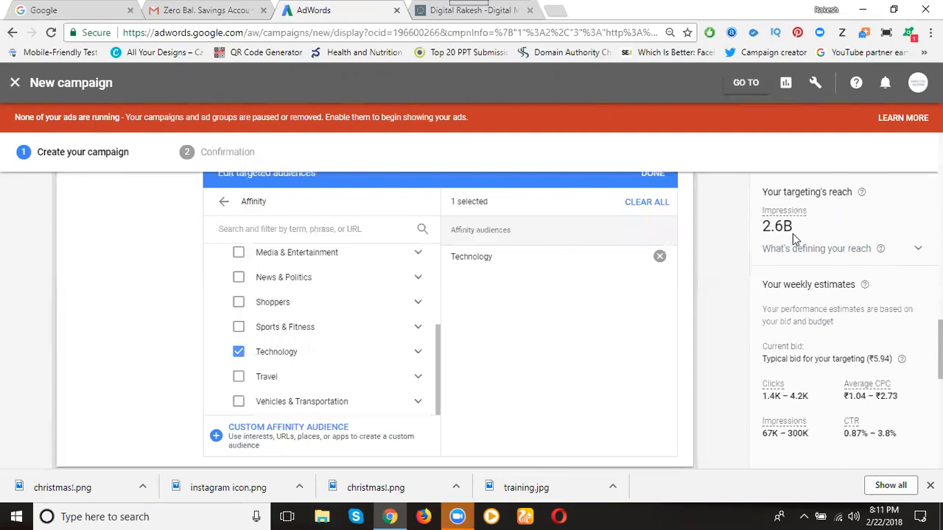
{"action": "left_click", "coordinate": [238, 354]}
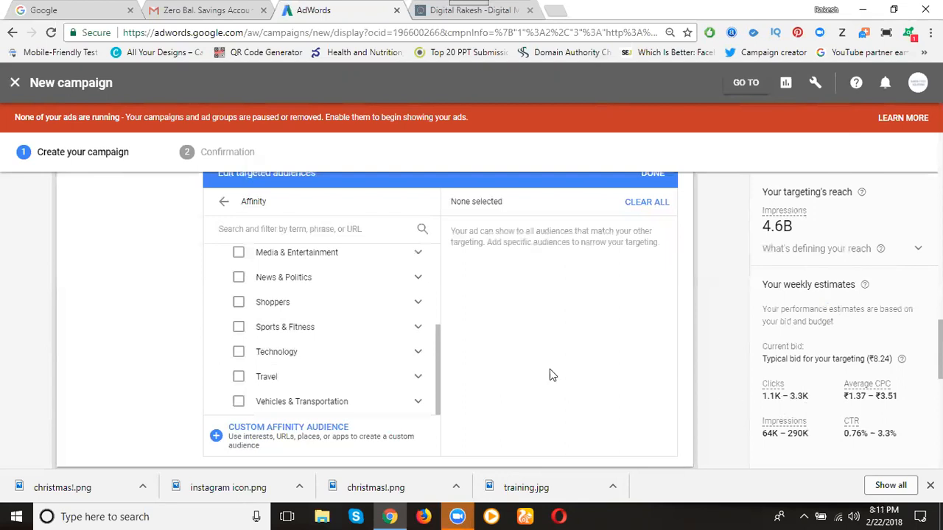
{"action": "left_click", "coordinate": [239, 353]}
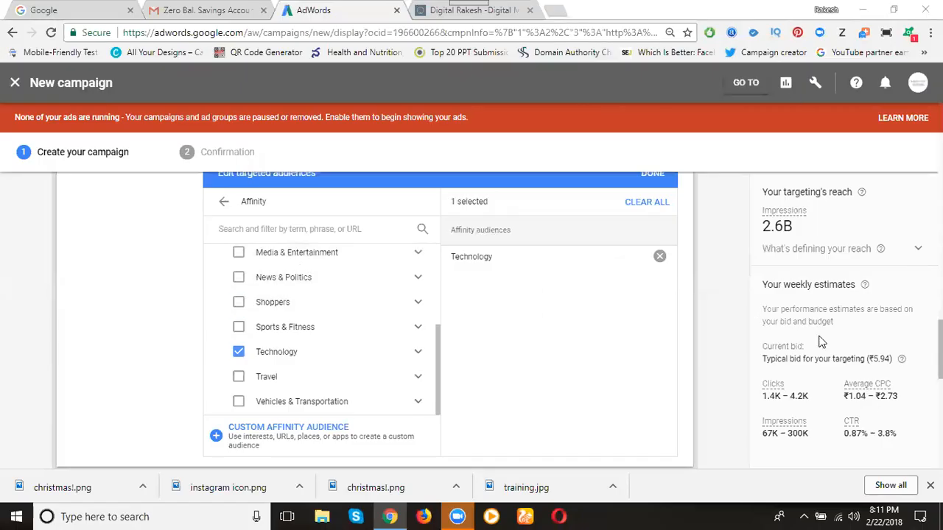
{"action": "scroll", "coordinate": [650, 335], "scroll_direction": "up", "scroll_amount": 1}
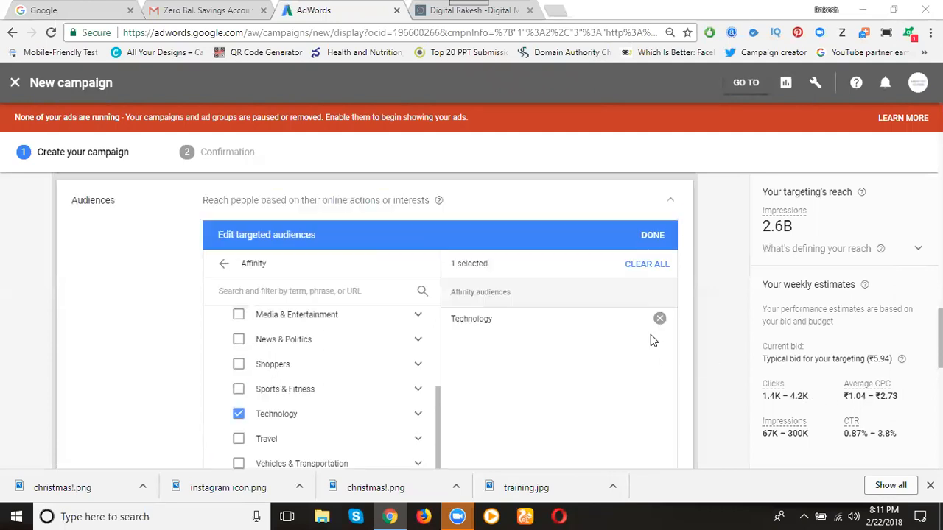
{"action": "left_click", "coordinate": [650, 236]}
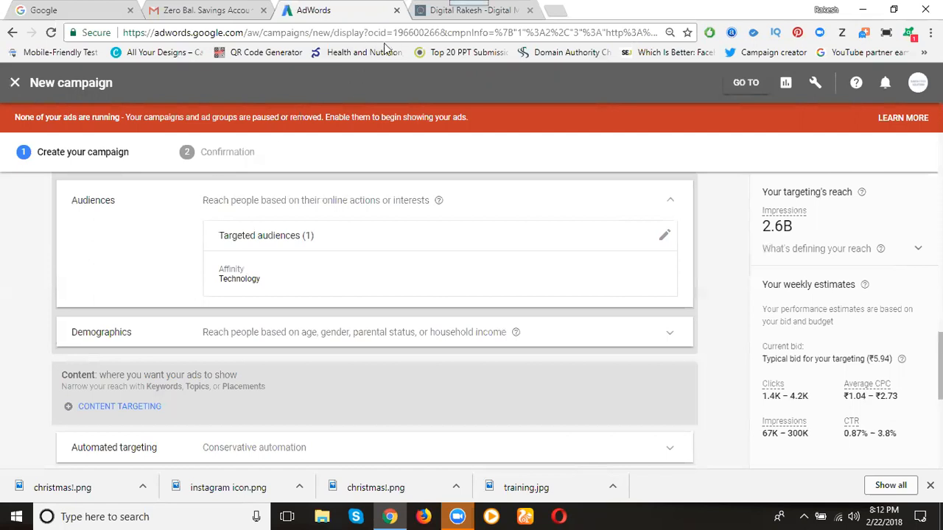
Switch to the open blog and examine the display ads across its page, reloading it once to compare the ads shown
{"action": "left_click", "coordinate": [442, 10]}
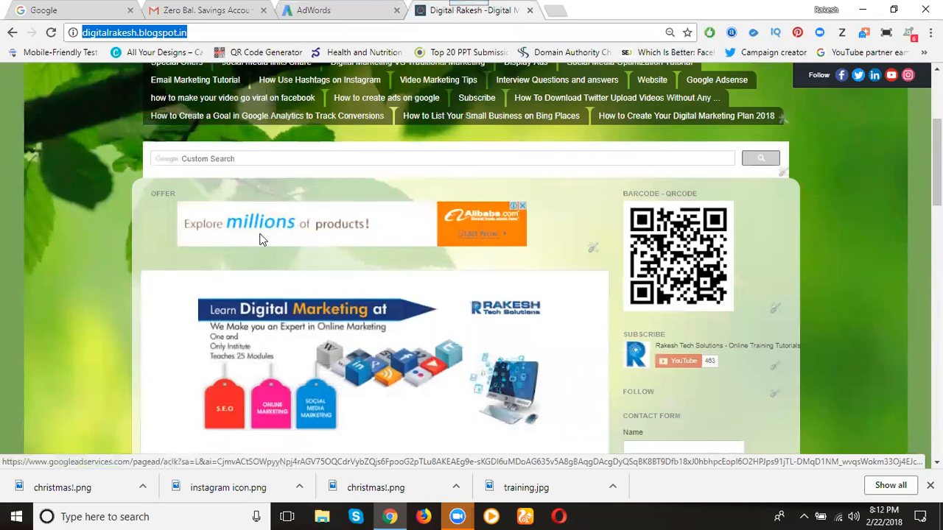
{"action": "scroll", "coordinate": [262, 236], "scroll_direction": "down", "scroll_amount": 8}
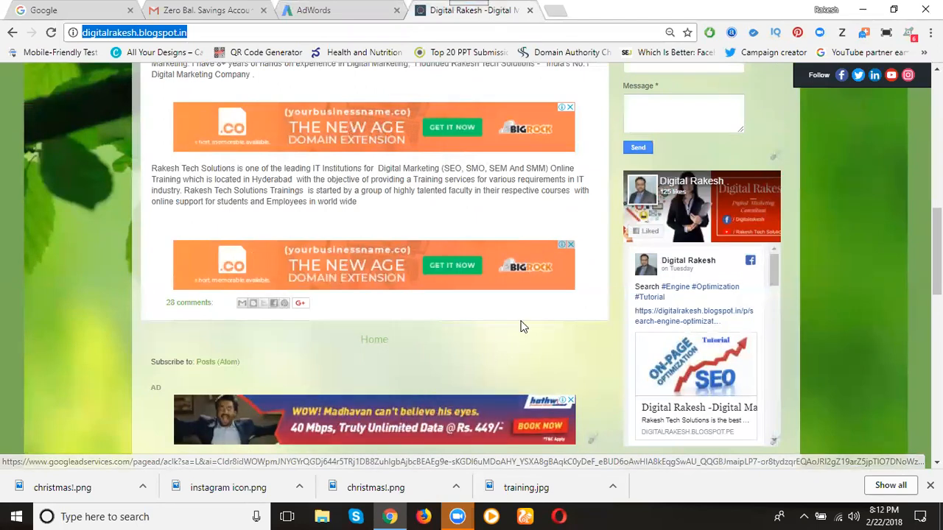
{"action": "scroll", "coordinate": [520, 327], "scroll_direction": "down", "scroll_amount": 5}
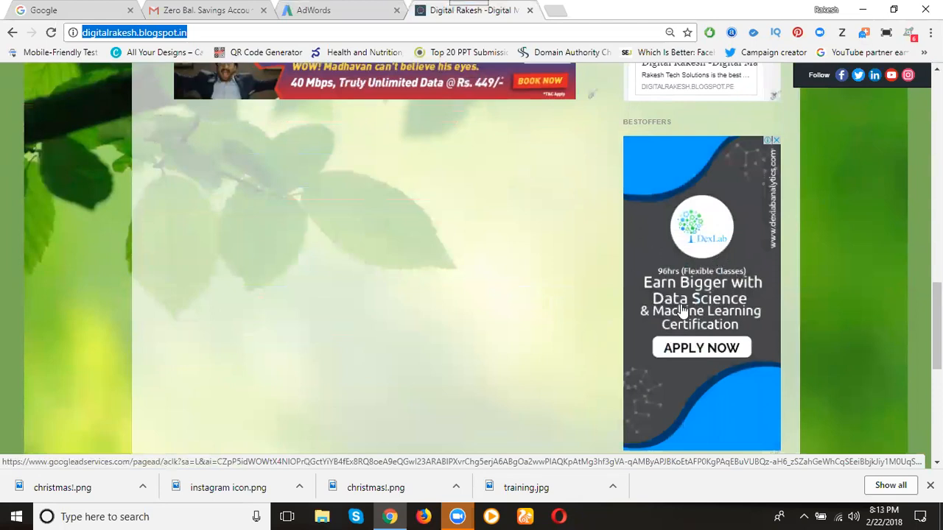
{"action": "left_click", "coordinate": [52, 33]}
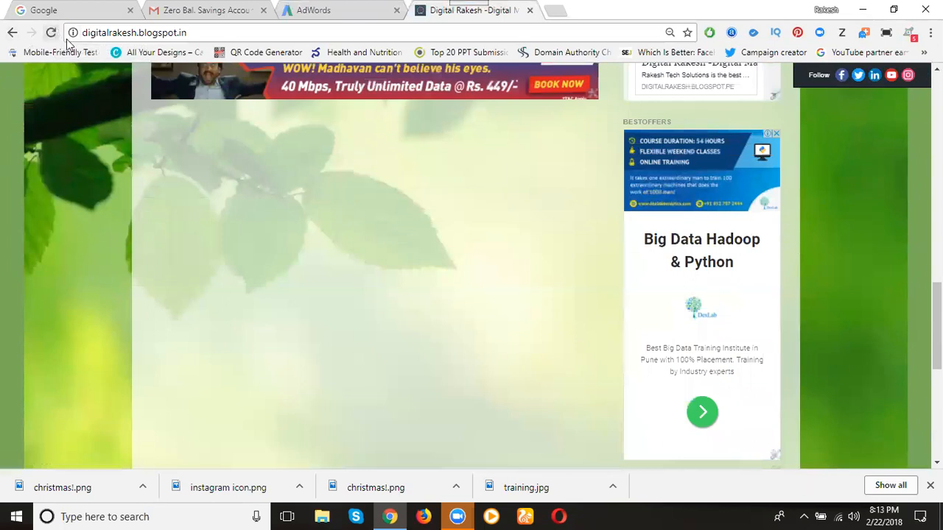
{"action": "scroll", "coordinate": [243, 210], "scroll_direction": "up", "scroll_amount": 2}
{"action": "scroll", "coordinate": [243, 214], "scroll_direction": "up", "scroll_amount": 5}
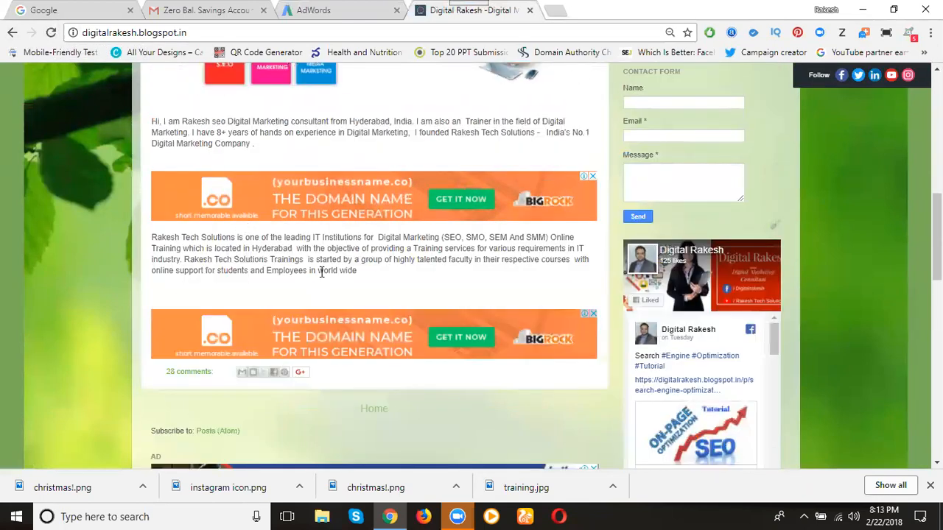
Compare the banner ads within the blog's home page content with those in its Offer, Ad and Bestoffers sections
{"action": "scroll", "coordinate": [322, 273], "scroll_direction": "up", "scroll_amount": 6}
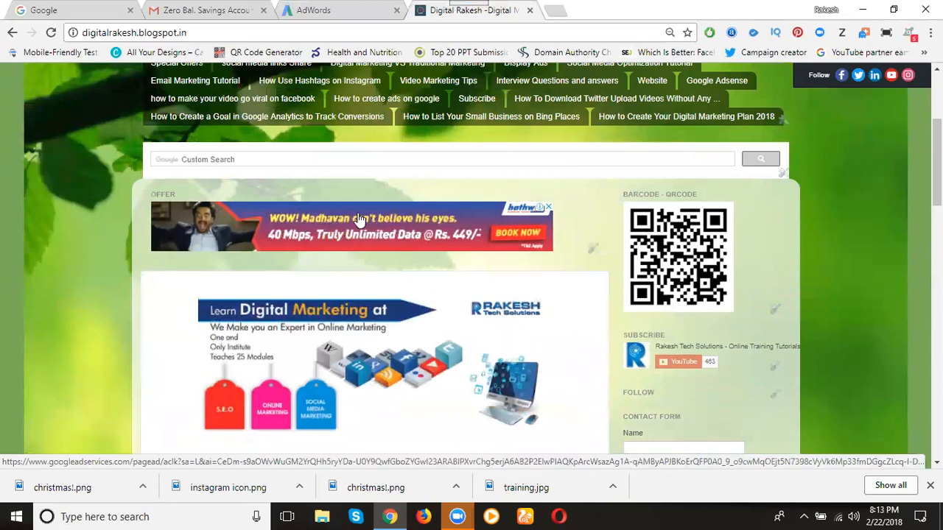
{"action": "scroll", "coordinate": [357, 225], "scroll_direction": "down", "scroll_amount": 3}
{"action": "scroll", "coordinate": [367, 280], "scroll_direction": "down", "scroll_amount": 5}
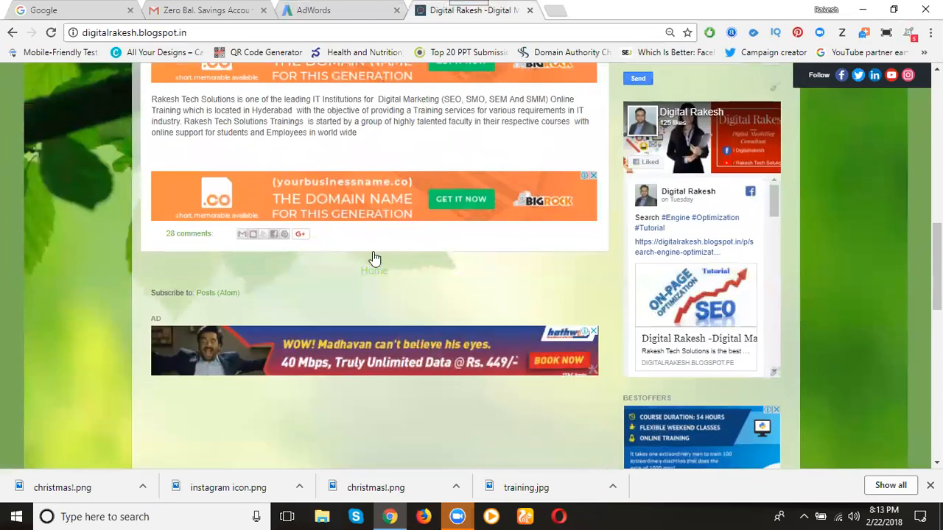
{"action": "scroll", "coordinate": [373, 258], "scroll_direction": "down", "scroll_amount": 3}
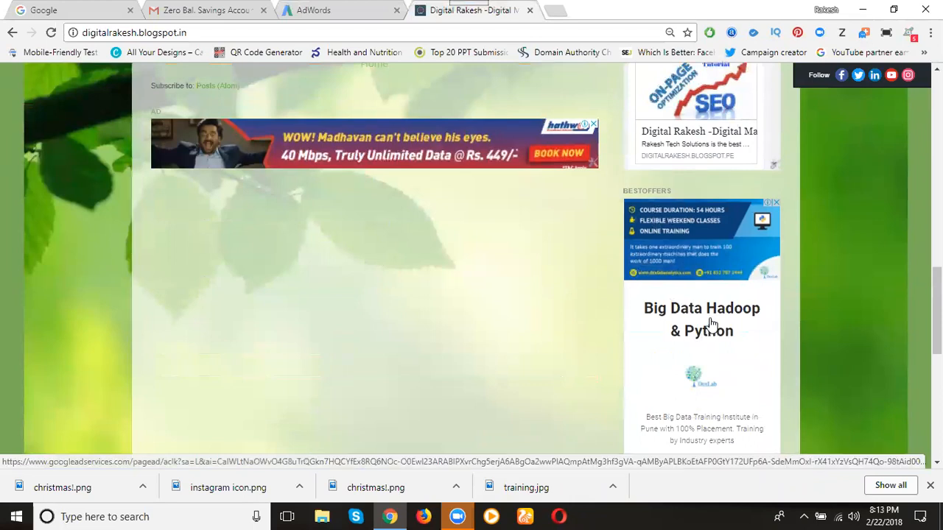
{"action": "scroll", "coordinate": [707, 319], "scroll_direction": "up", "scroll_amount": 12}
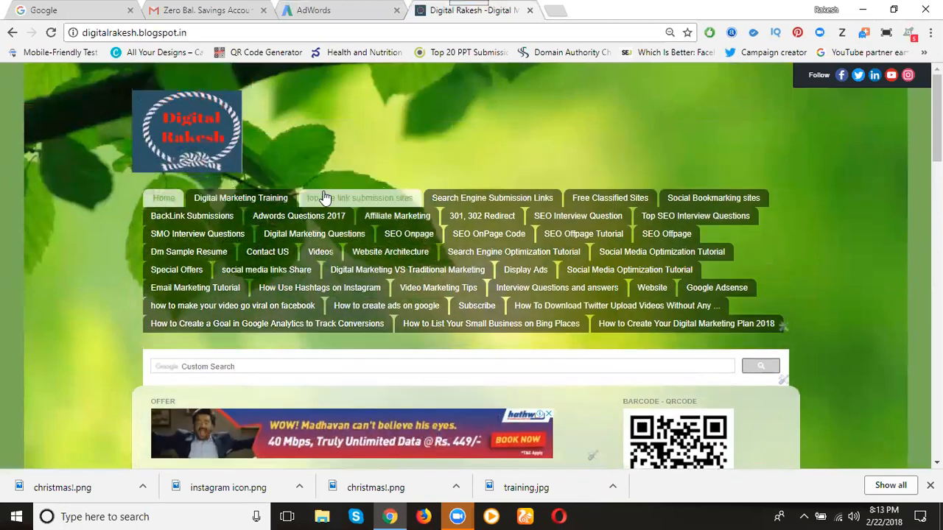
Open the blog's Digital Marketing Training page and examine the display ads placed around and within its content
{"action": "left_click", "coordinate": [236, 199]}
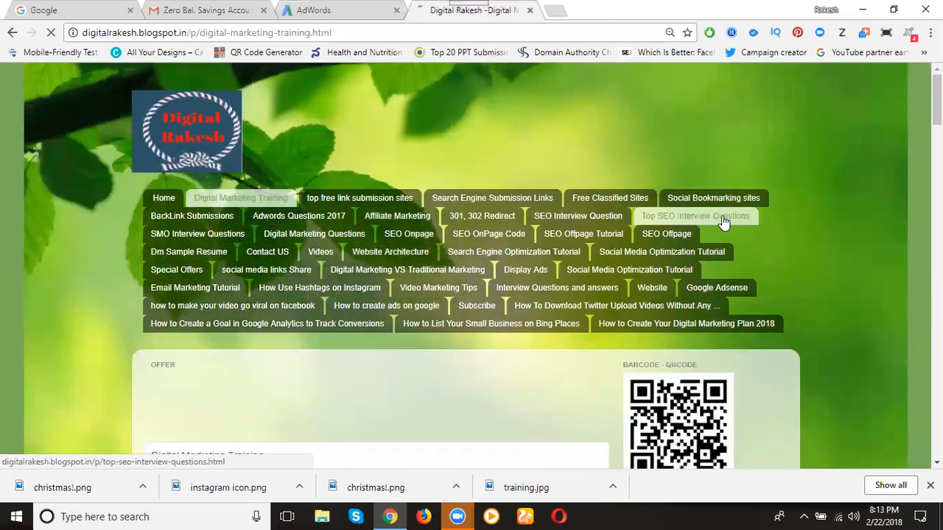
{"action": "scroll", "coordinate": [835, 227], "scroll_direction": "down", "scroll_amount": 2}
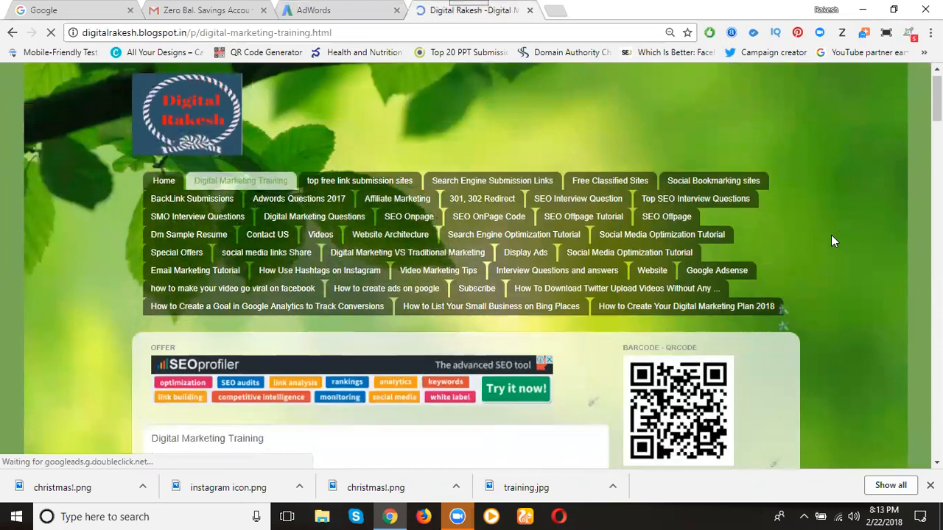
{"action": "scroll", "coordinate": [287, 291], "scroll_direction": "down", "scroll_amount": 1}
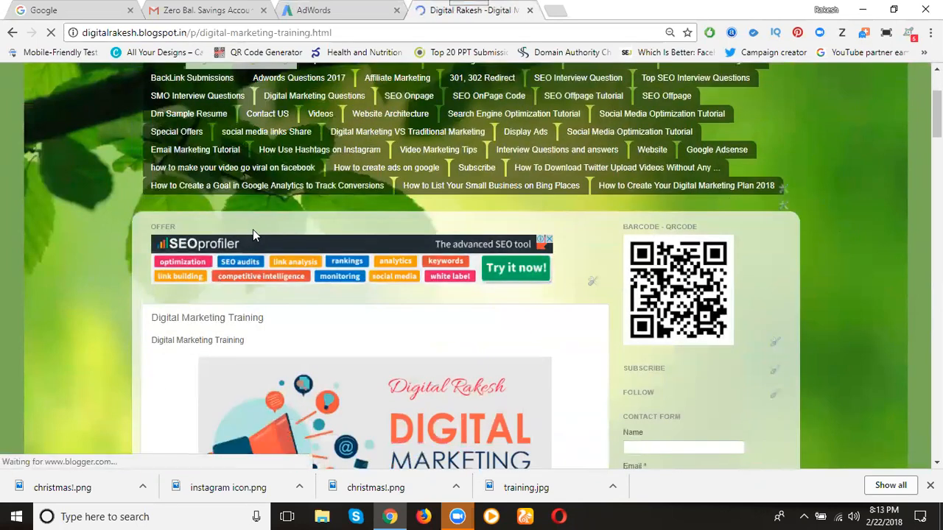
{"action": "scroll", "coordinate": [253, 231], "scroll_direction": "down", "scroll_amount": 1}
{"action": "scroll", "coordinate": [253, 234], "scroll_direction": "down", "scroll_amount": 7}
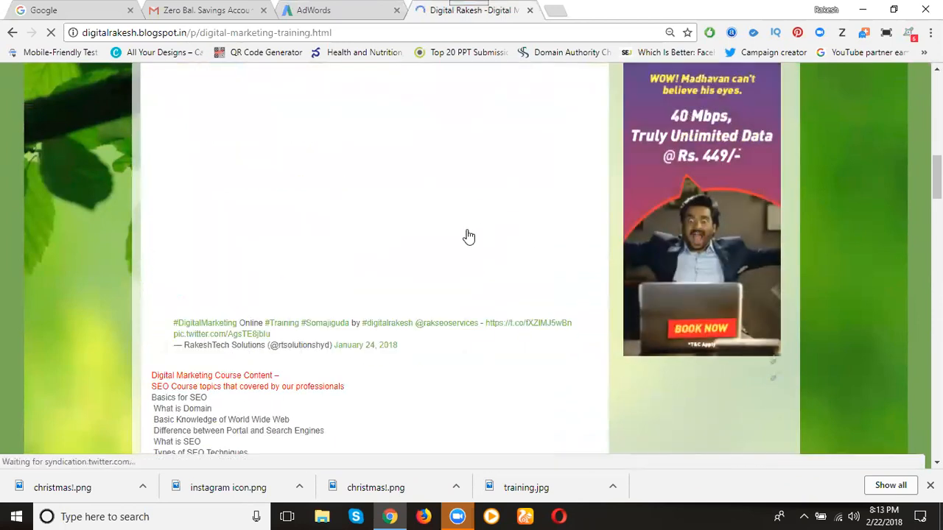
{"action": "scroll", "coordinate": [469, 235], "scroll_direction": "down", "scroll_amount": 1}
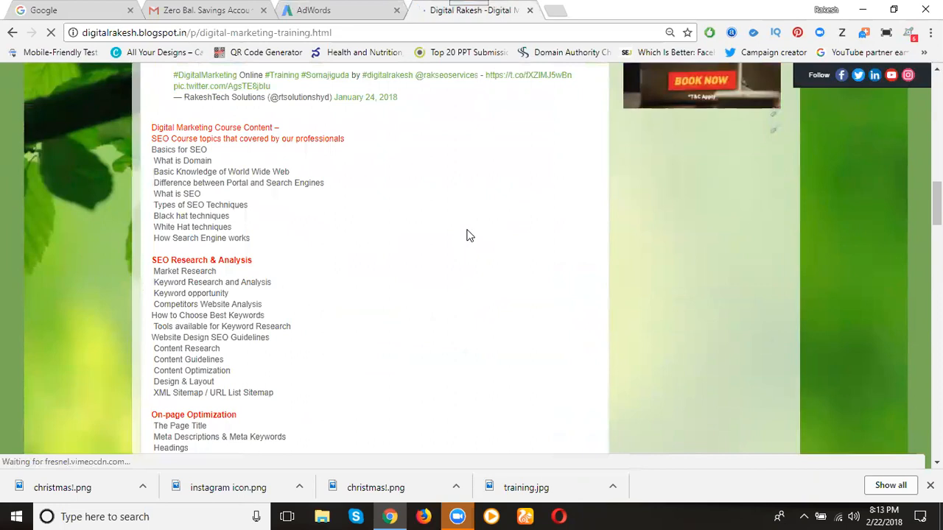
{"action": "scroll", "coordinate": [483, 284], "scroll_direction": "down", "scroll_amount": 3}
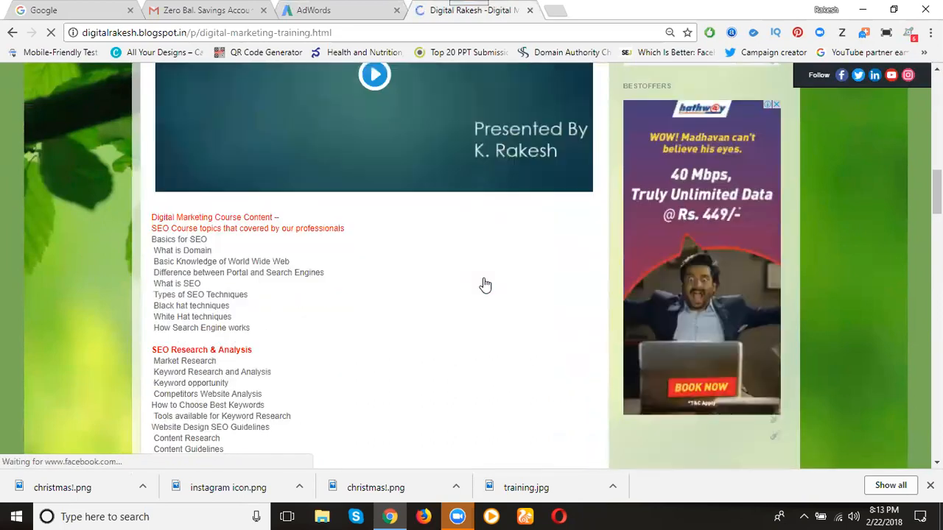
{"action": "scroll", "coordinate": [484, 284], "scroll_direction": "up", "scroll_amount": 5}
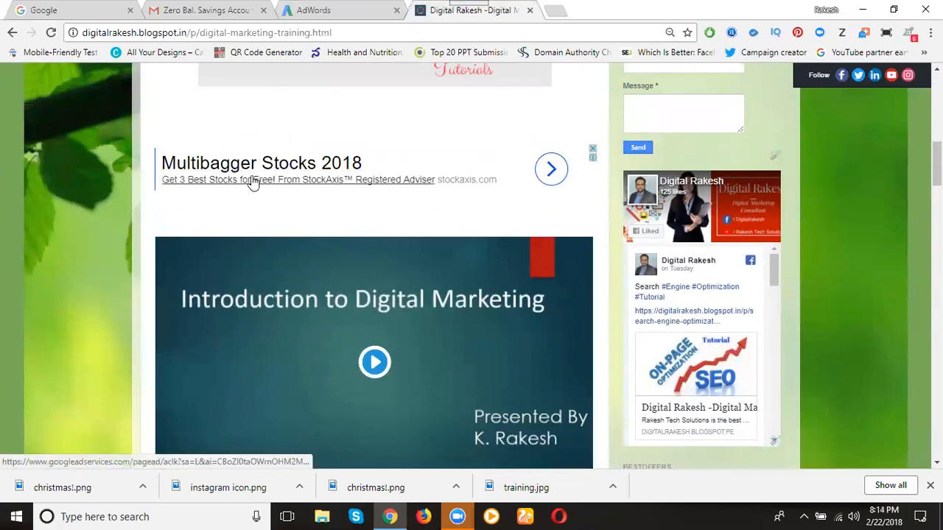
{"action": "scroll", "coordinate": [134, 179], "scroll_direction": "down", "scroll_amount": 5}
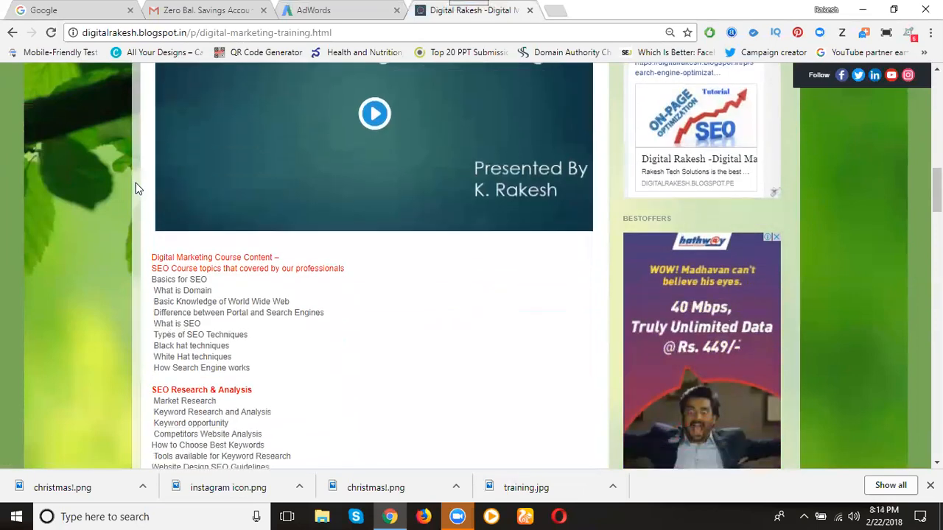
{"action": "scroll", "coordinate": [177, 199], "scroll_direction": "down", "scroll_amount": 15}
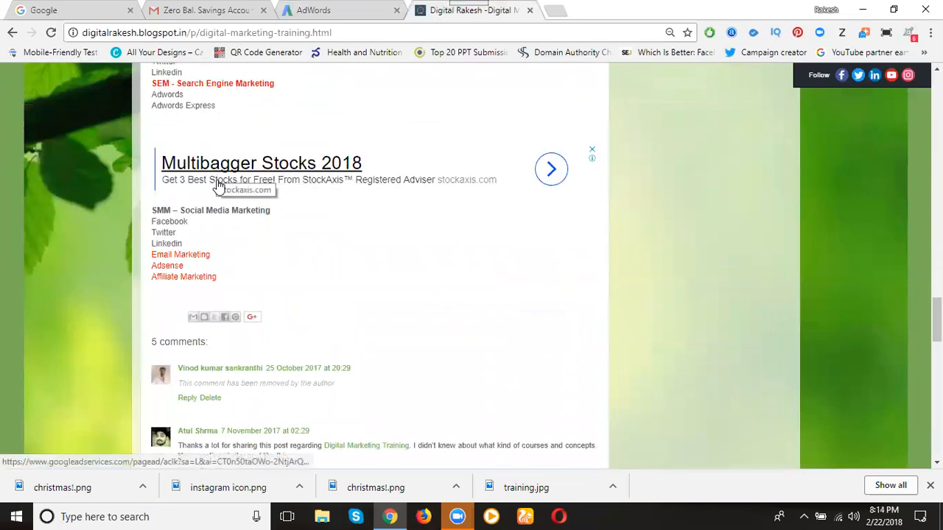
{"action": "scroll", "coordinate": [218, 188], "scroll_direction": "down", "scroll_amount": 3}
{"action": "scroll", "coordinate": [597, 196], "scroll_direction": "up", "scroll_amount": 10}
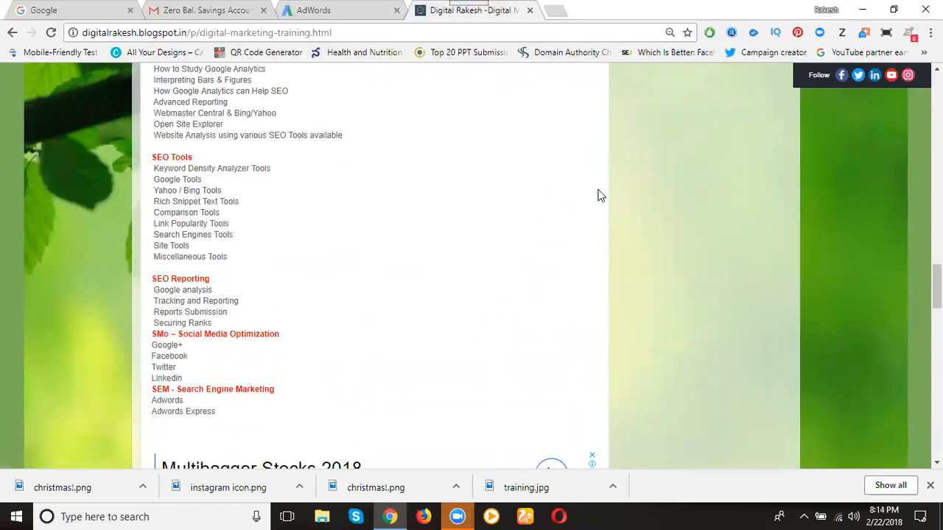
{"action": "scroll", "coordinate": [597, 196], "scroll_direction": "up", "scroll_amount": 12}
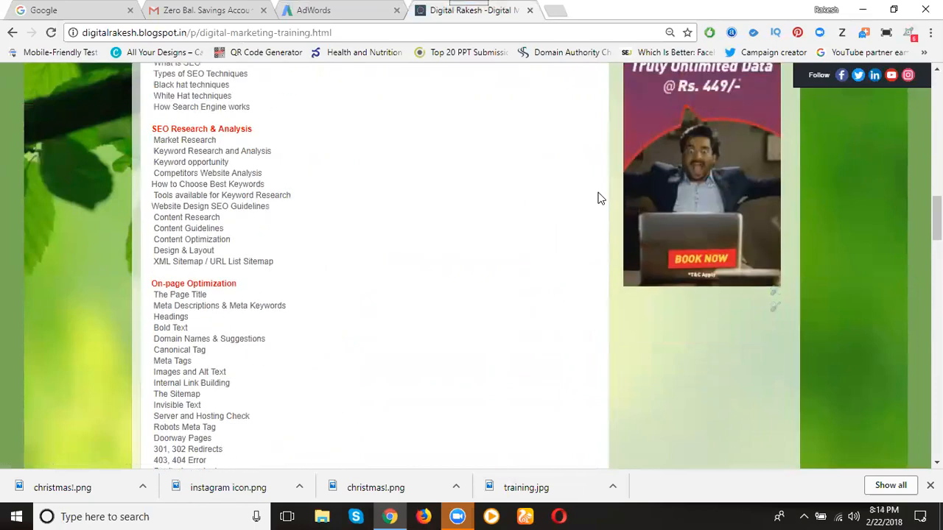
{"action": "scroll", "coordinate": [713, 266], "scroll_direction": "up", "scroll_amount": 10}
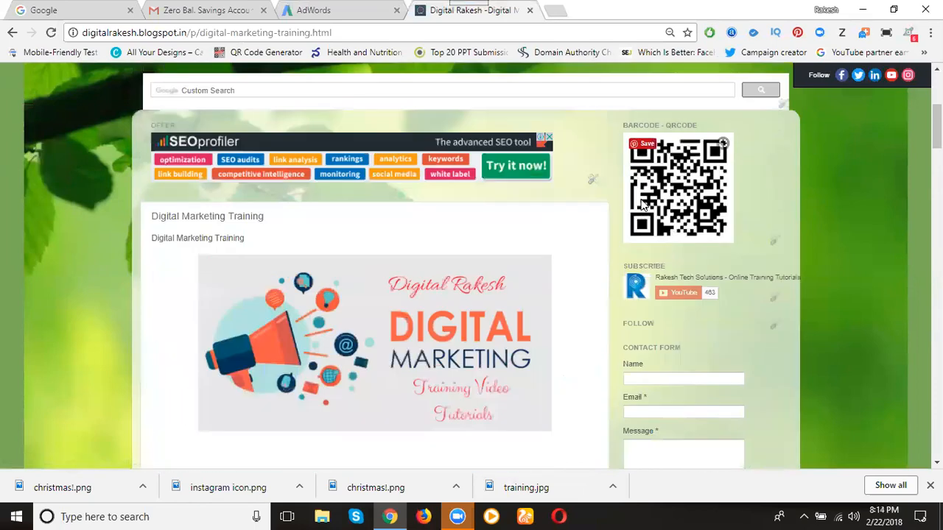
Back in AdWords, exclude unknown parental status, unknown gender, and the 55-64, 65+ and unknown ages from the targeted demographics
{"action": "left_click", "coordinate": [312, 12]}
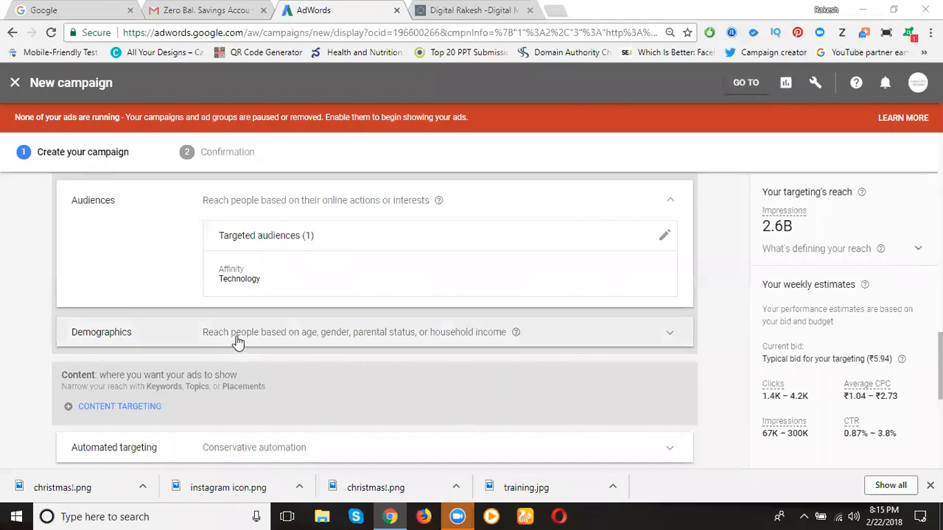
{"action": "left_click", "coordinate": [117, 342]}
{"action": "scroll", "coordinate": [627, 273], "scroll_direction": "down", "scroll_amount": 3}
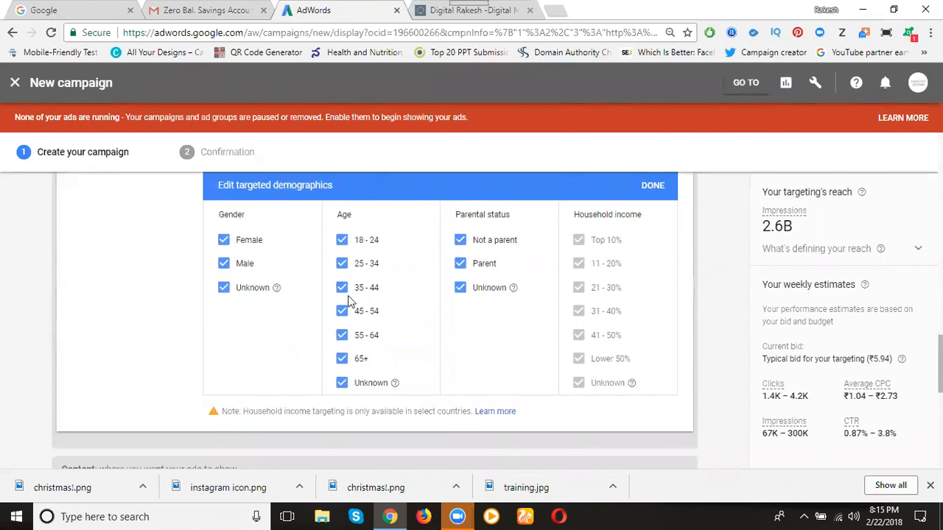
{"action": "left_click", "coordinate": [460, 289]}
{"action": "left_click", "coordinate": [343, 382]}
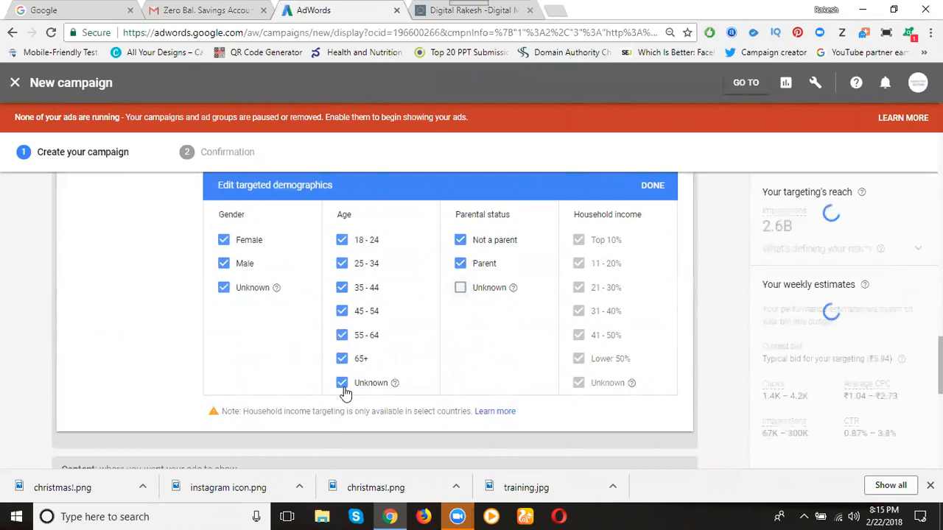
{"action": "left_click", "coordinate": [343, 358]}
{"action": "left_click", "coordinate": [342, 337]}
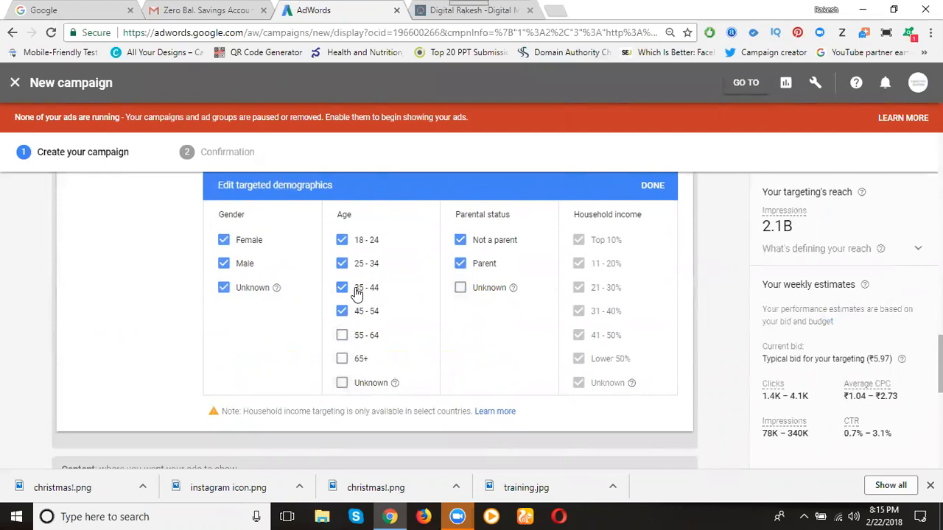
{"action": "left_click", "coordinate": [225, 289]}
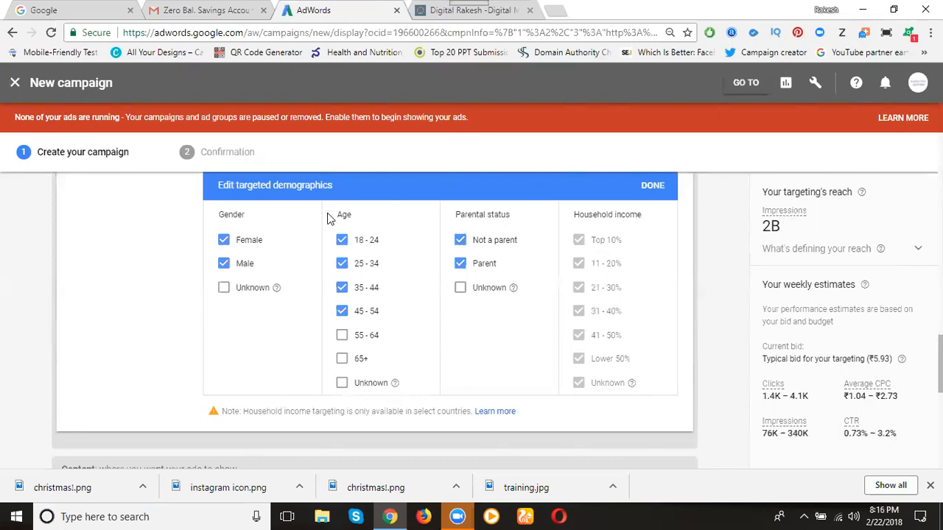
{"action": "left_click", "coordinate": [653, 186]}
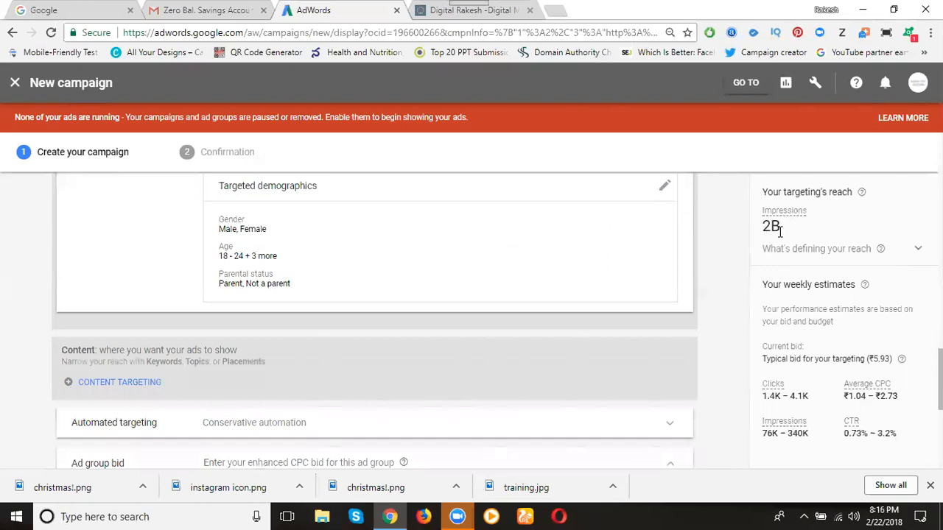
Set the ad group's automated targeting to No automated targeting
{"action": "mouse_move", "coordinate": [779, 424]}
{"action": "scroll", "coordinate": [427, 343], "scroll_direction": "down", "scroll_amount": 3}
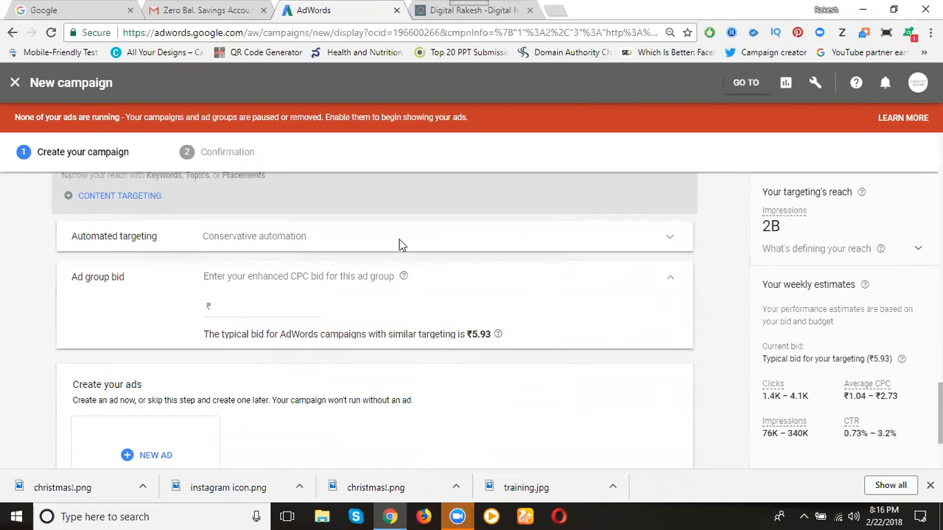
{"action": "left_click", "coordinate": [662, 237]}
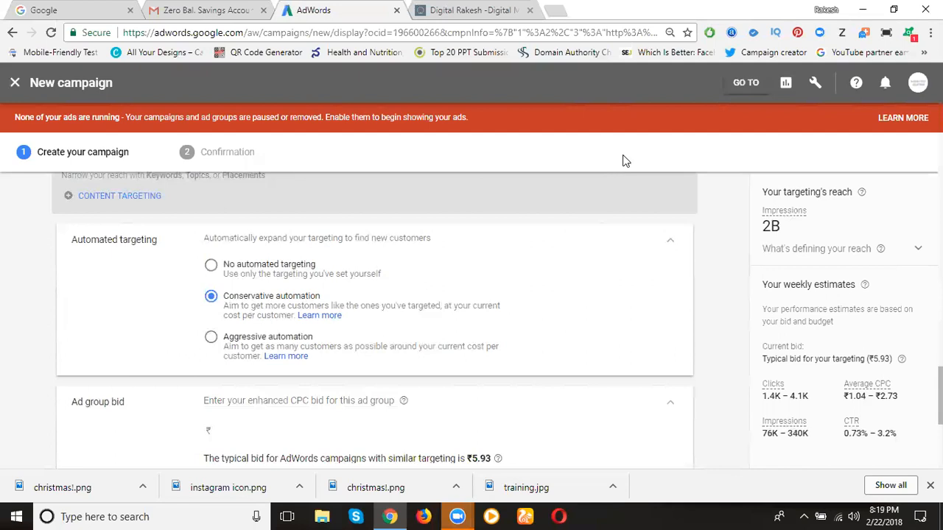
{"action": "scroll", "coordinate": [602, 315], "scroll_direction": "up", "scroll_amount": 1}
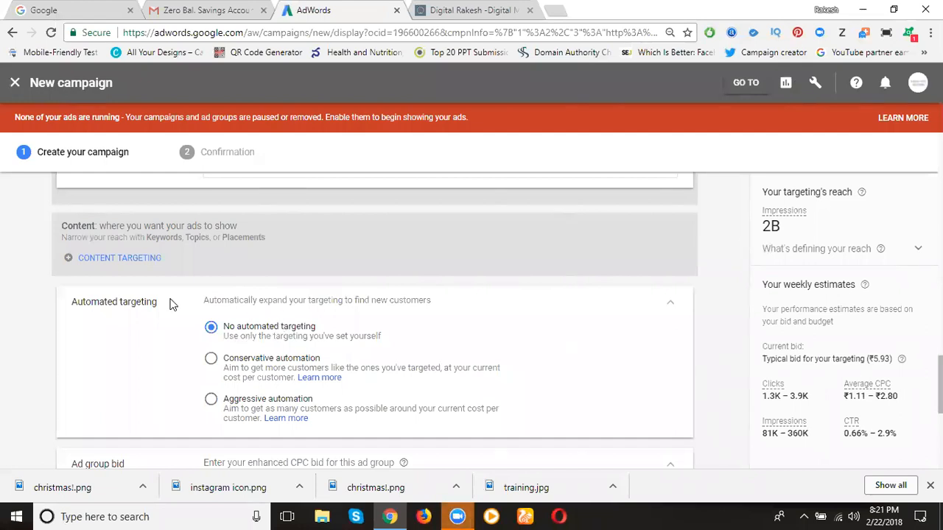
Try an enhanced CPC bid of ₹2 for the ad group and compare its weekly estimates with those of the typical bid
{"action": "scroll", "coordinate": [165, 301], "scroll_direction": "down", "scroll_amount": 2}
{"action": "scroll", "coordinate": [163, 298], "scroll_direction": "down", "scroll_amount": 1}
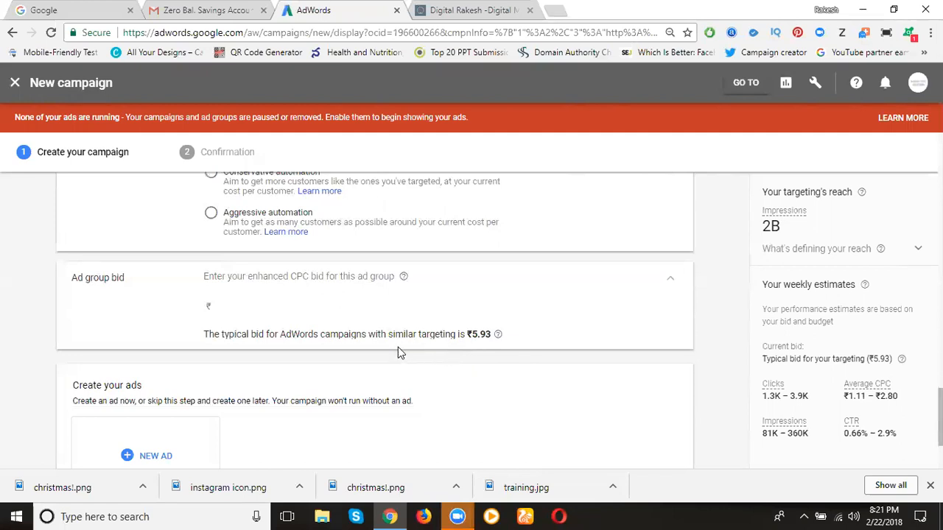
{"action": "left_click", "coordinate": [255, 304]}
{"action": "type", "text": "2"}
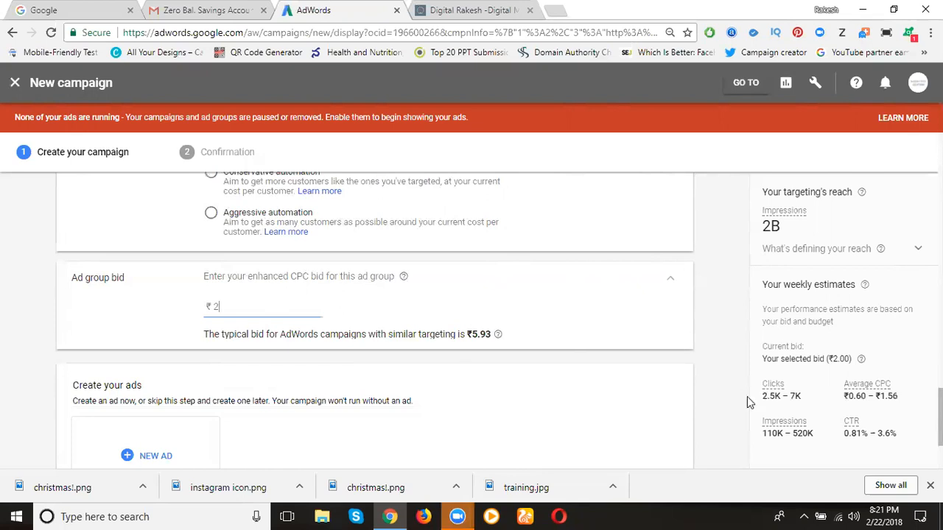
{"action": "key", "text": "BackSpace"}
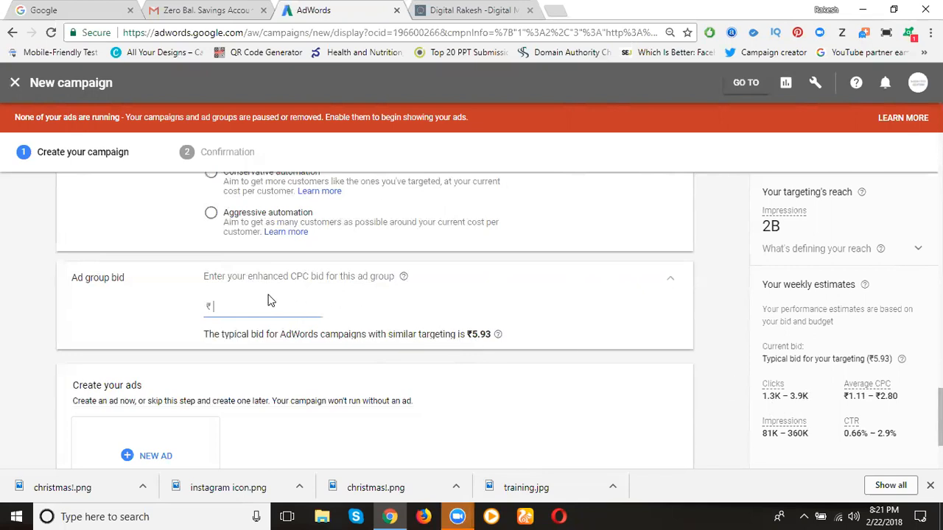
{"action": "type", "text": "2"}
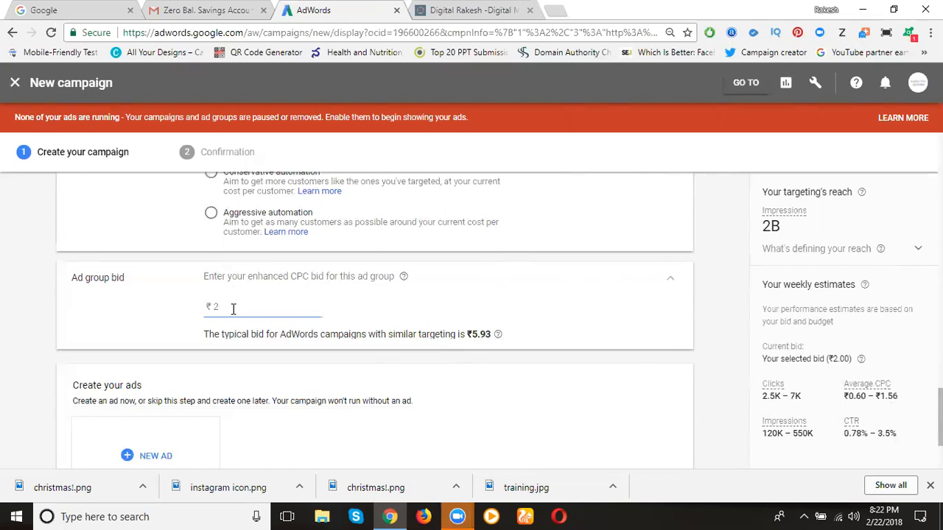
Try ad group bids of ₹3, ₹10, ₹1.50 and ₹1.30 to compare the weekly estimates
{"action": "key", "text": "BackSpace"}
{"action": "type", "text": "3"}
{"action": "key", "text": "BackSpace"}
{"action": "type", "text": "10"}
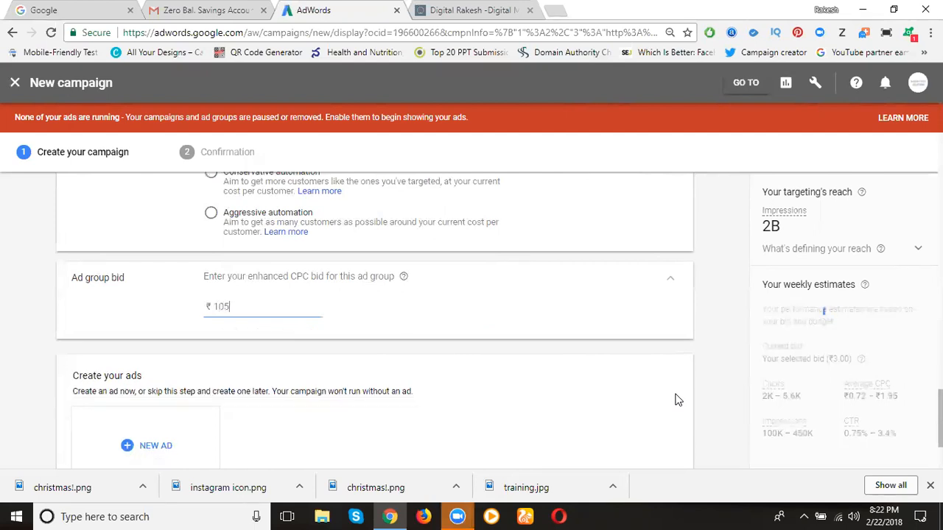
{"action": "key", "text": "BackSpace"}
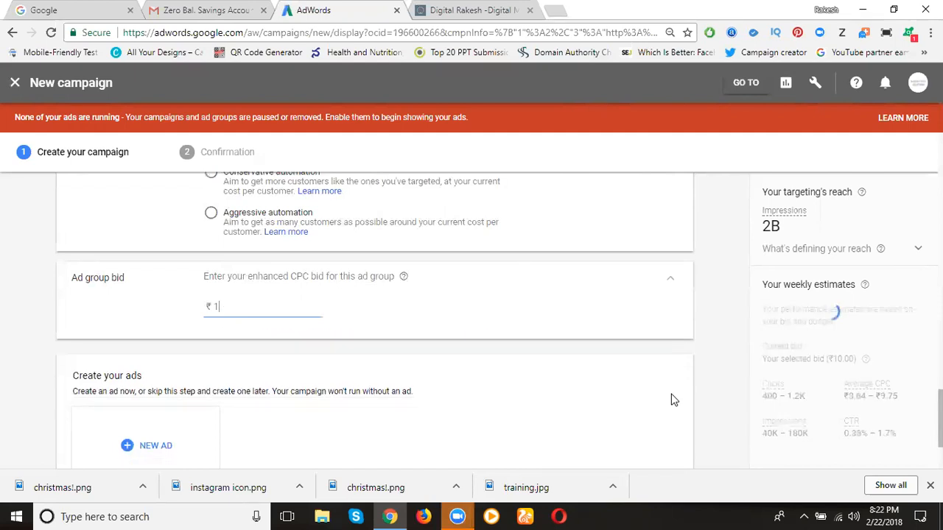
{"action": "type", "text": ".50"}
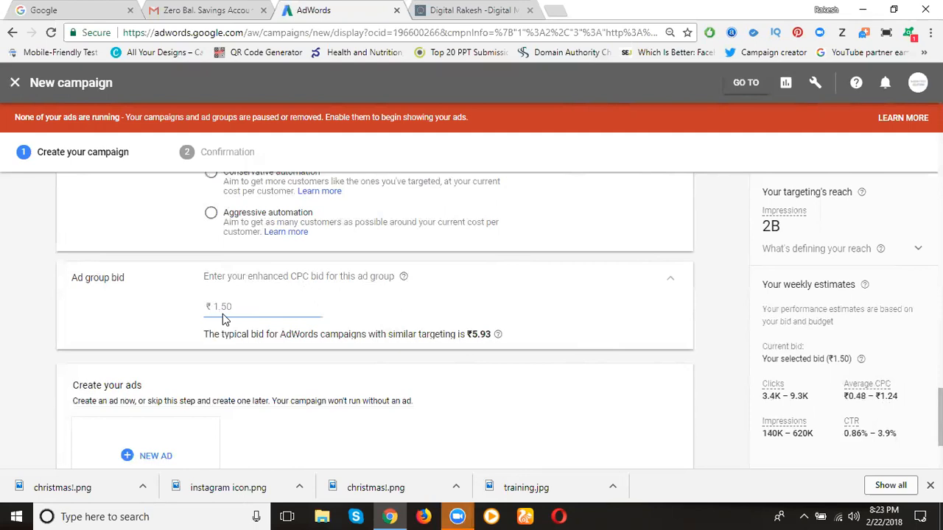
{"action": "key", "text": "BackSpace"}
{"action": "key", "text": "BackSpace"}
{"action": "type", "text": ".30"}
{"action": "key", "text": "BackSpace"}
{"action": "key", "text": "BackSpace"}
{"action": "type", "text": "50"}
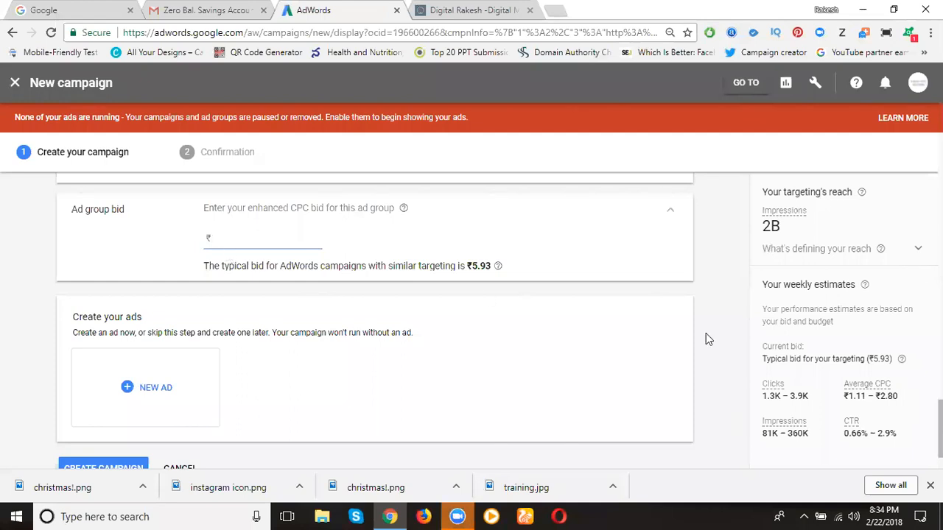
Set the ad group's enhanced CPC bid to ₹2 and open the options for creating a new ad
{"action": "type", "text": "2"}
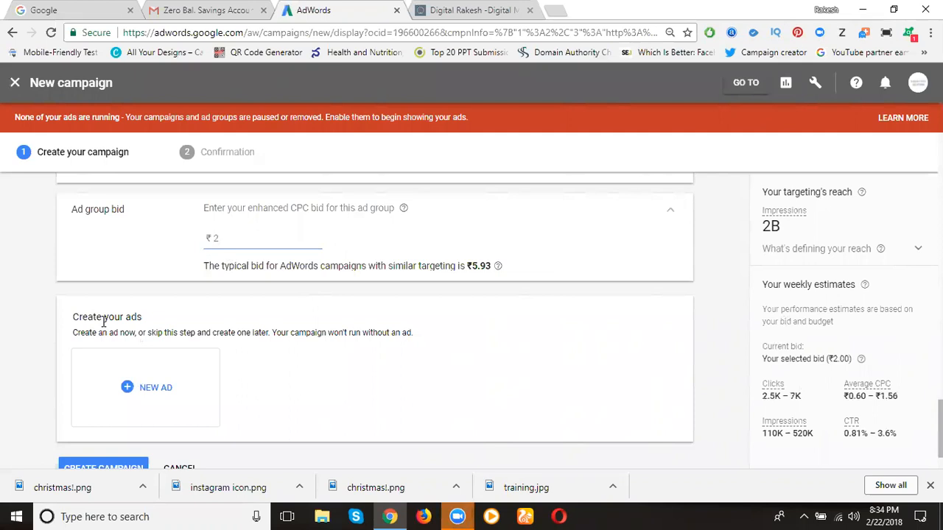
{"action": "left_click", "coordinate": [130, 389]}
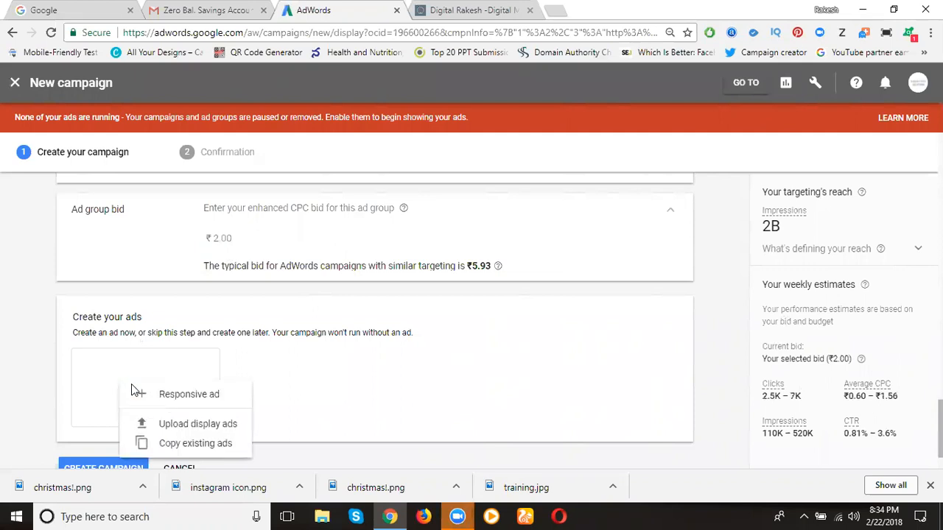
Start uploading display ads for the ad group and look through the Ad URL options
{"action": "left_click", "coordinate": [181, 430]}
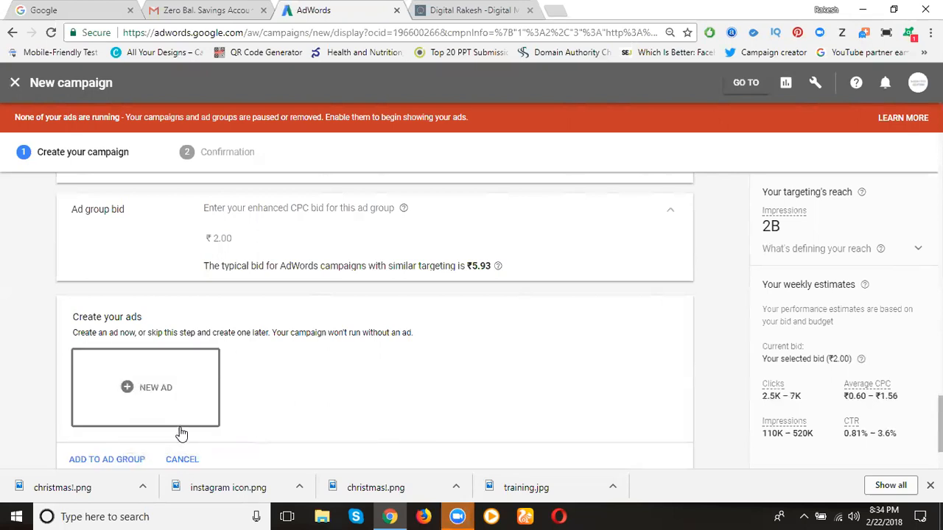
{"action": "scroll", "coordinate": [181, 434], "scroll_direction": "down", "scroll_amount": 1}
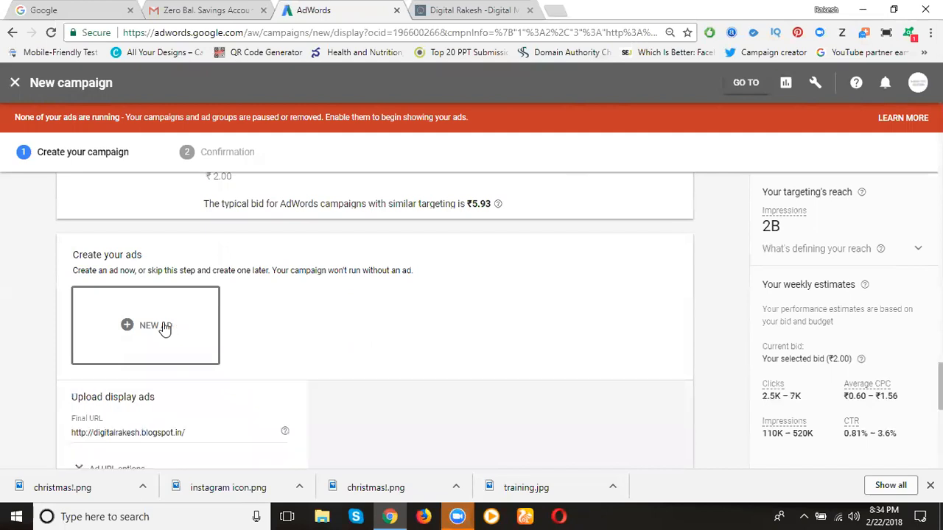
{"action": "scroll", "coordinate": [256, 335], "scroll_direction": "down", "scroll_amount": 2}
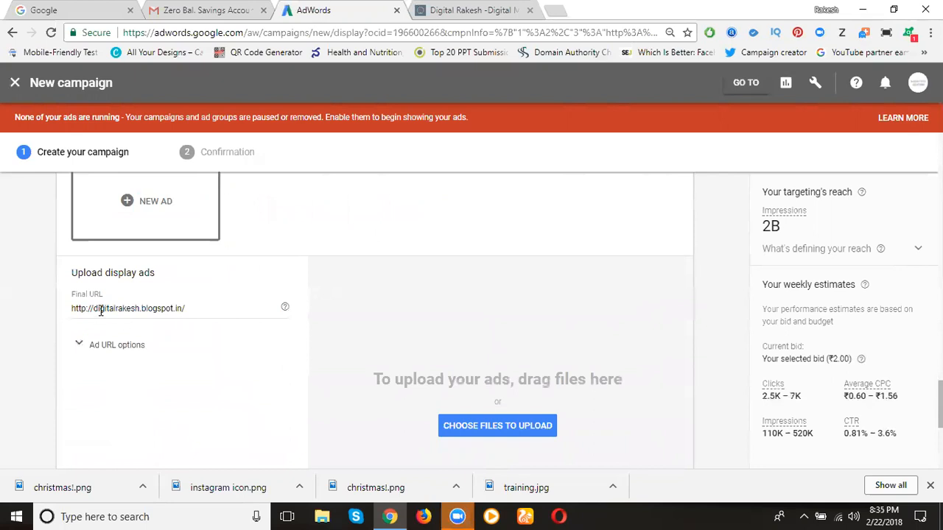
{"action": "left_click", "coordinate": [76, 348]}
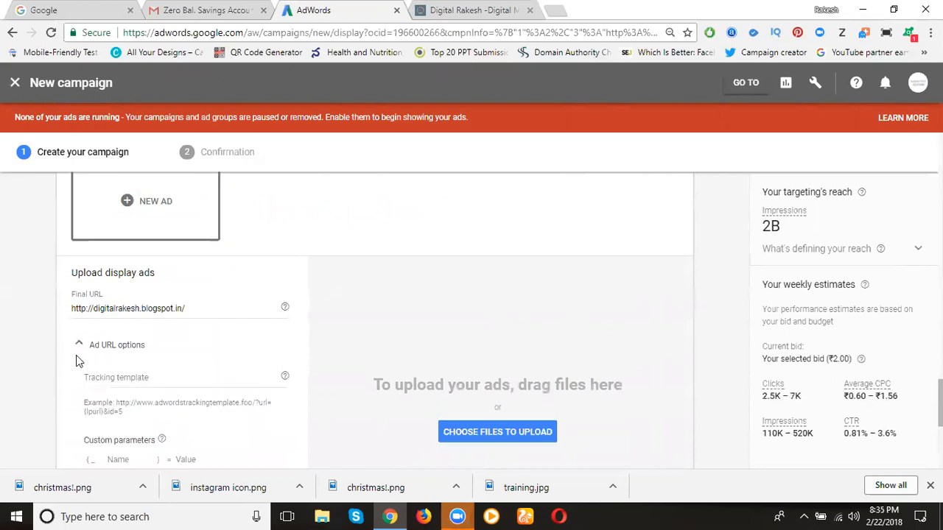
{"action": "scroll", "coordinate": [76, 355], "scroll_direction": "down", "scroll_amount": 1}
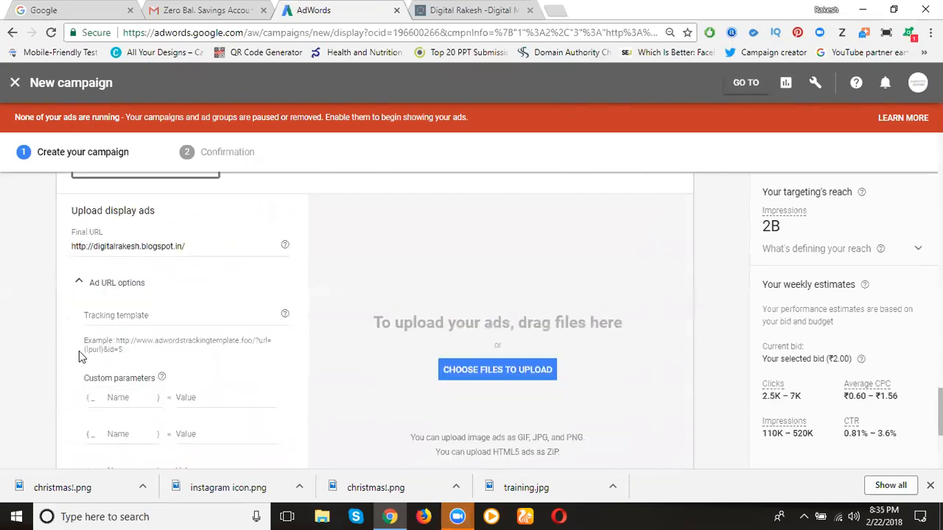
{"action": "left_click", "coordinate": [78, 286]}
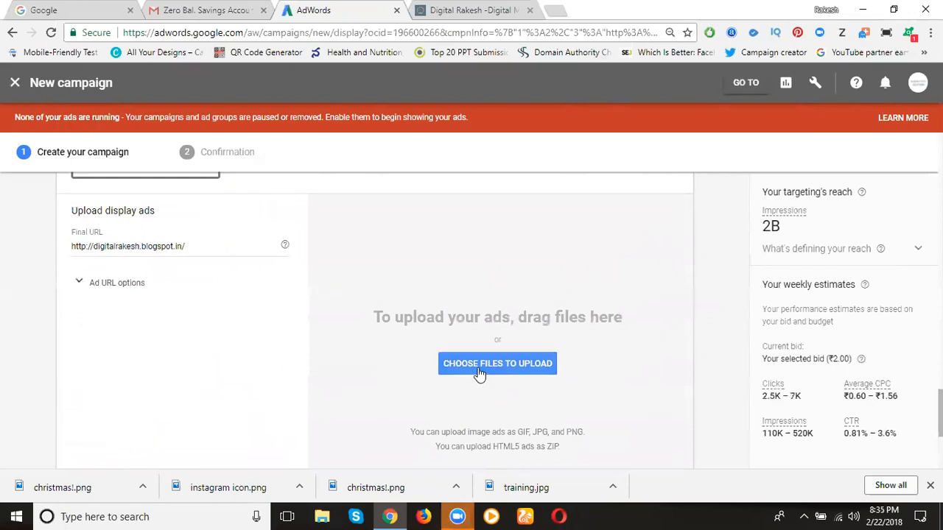
Open the file chooser for the display ad upload and browse to Local Disk (E:)
{"action": "left_click", "coordinate": [479, 372]}
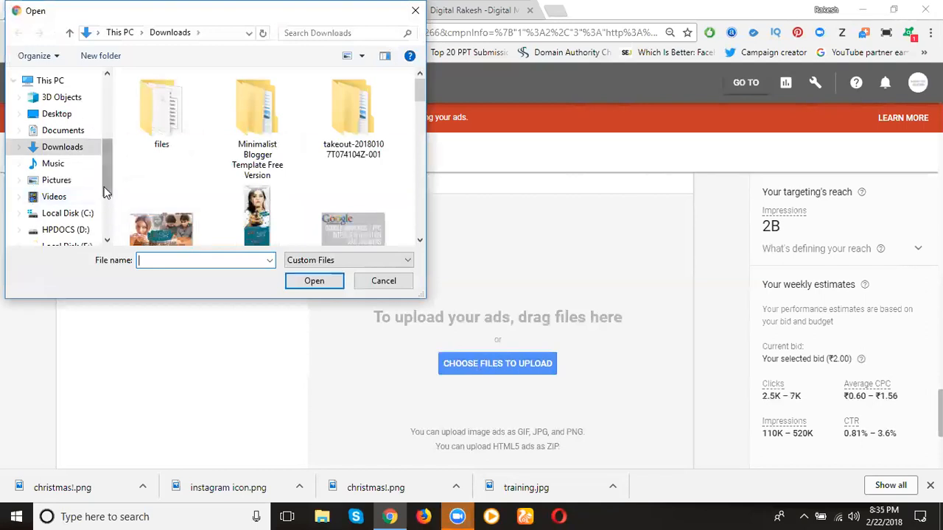
{"action": "left_click_drag", "start_coordinate": [105, 190], "coordinate": [108, 211]}
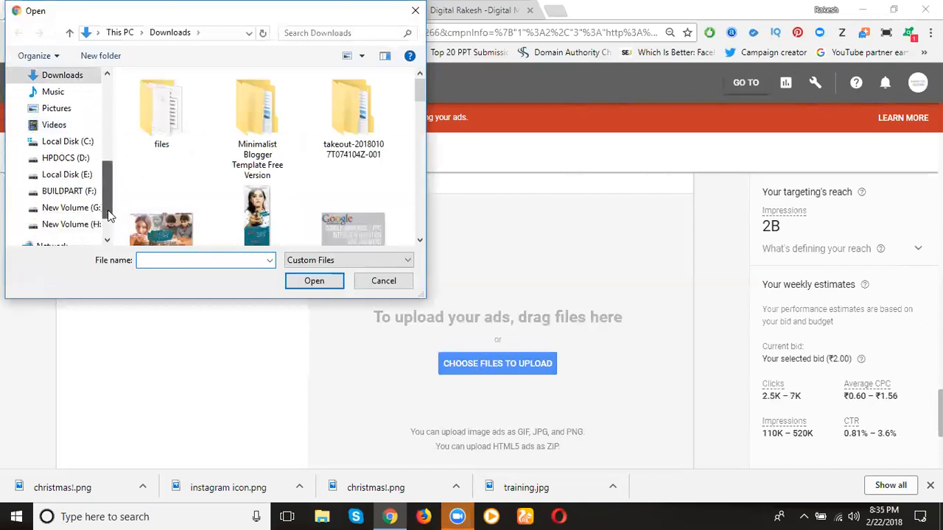
{"action": "left_click", "coordinate": [66, 175]}
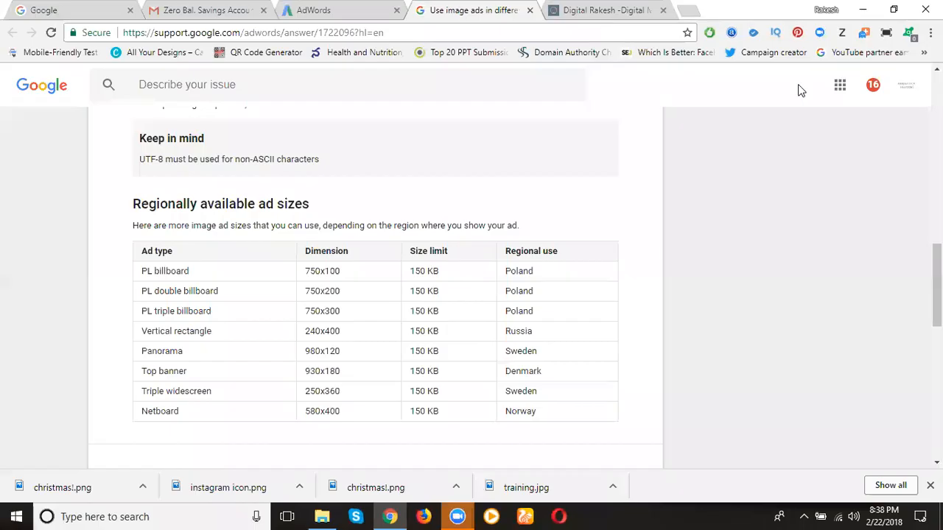
Try to upload the "google adwords display" image from the Documents Images folder within Projects as a display ad
{"action": "left_click", "coordinate": [327, 11]}
{"action": "left_click", "coordinate": [477, 239]}
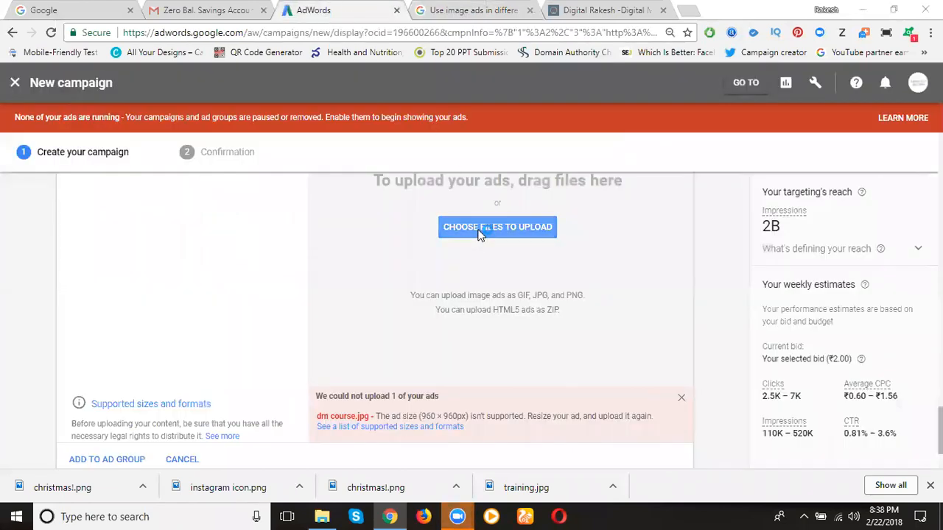
{"action": "left_click", "coordinate": [124, 32]}
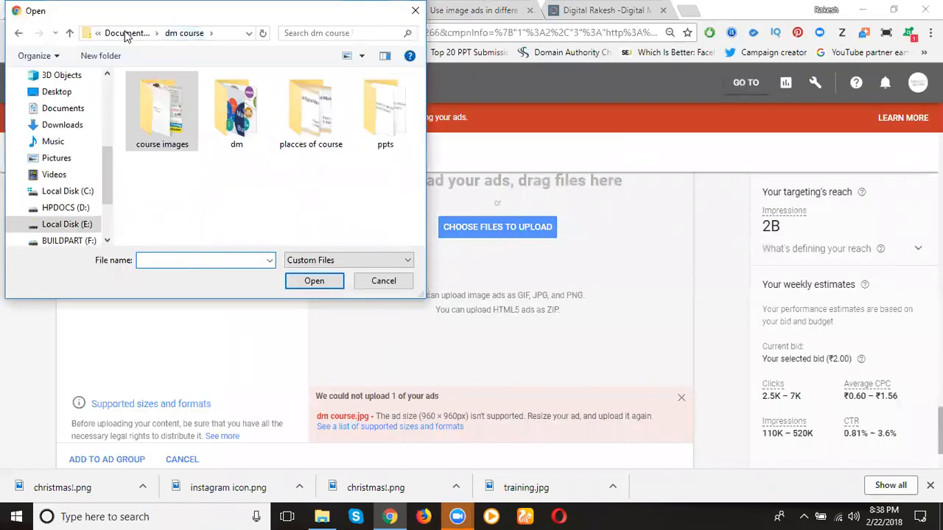
{"action": "left_click", "coordinate": [126, 33]}
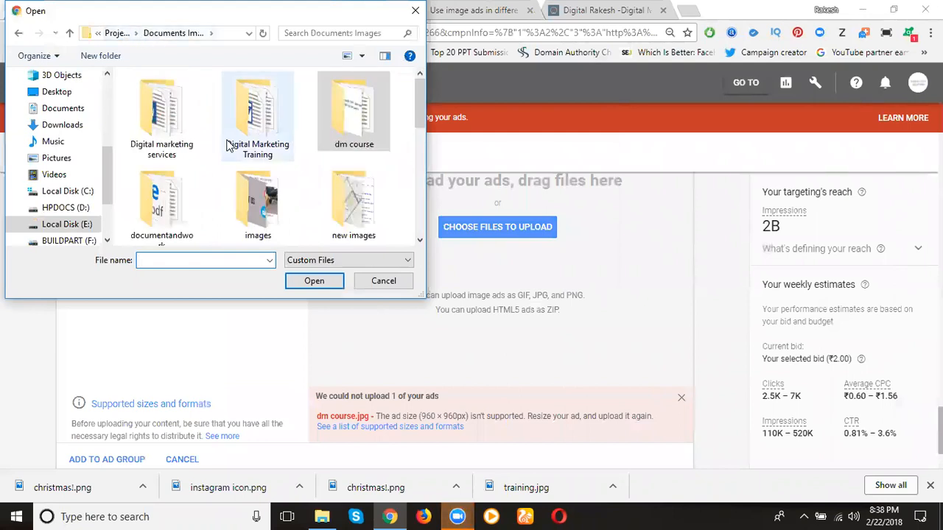
{"action": "scroll", "coordinate": [235, 147], "scroll_direction": "down", "scroll_amount": 1}
{"action": "scroll", "coordinate": [256, 204], "scroll_direction": "down", "scroll_amount": 3}
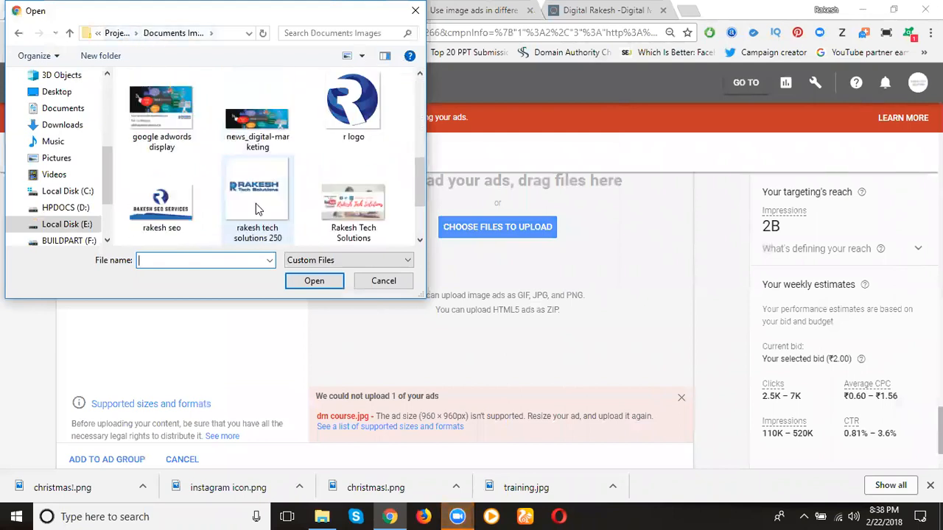
{"action": "scroll", "coordinate": [254, 202], "scroll_direction": "down", "scroll_amount": 1}
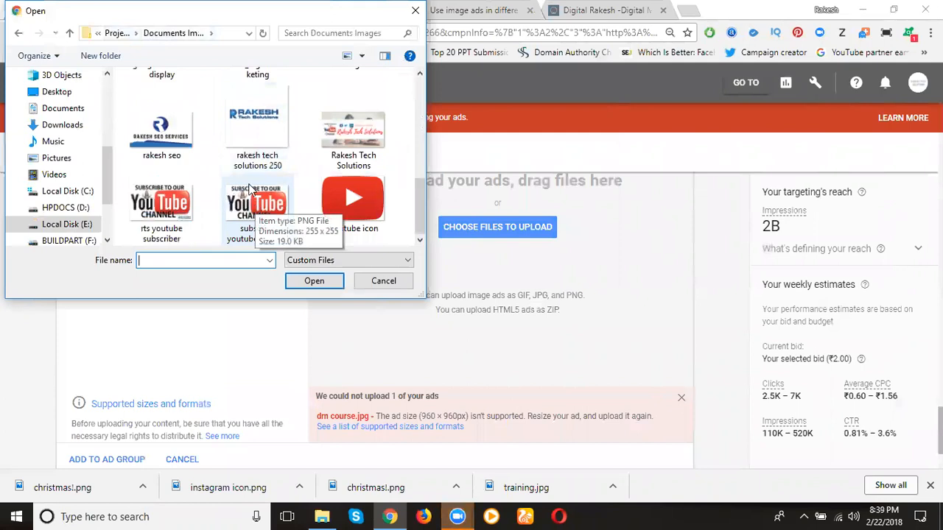
{"action": "left_click", "coordinate": [118, 40]}
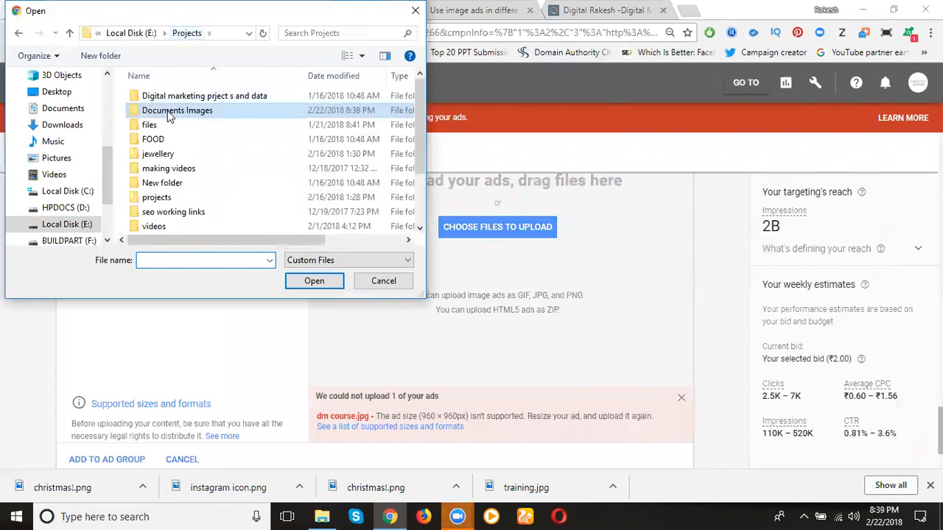
{"action": "double_click", "coordinate": [168, 112]}
{"action": "double_click", "coordinate": [233, 140]}
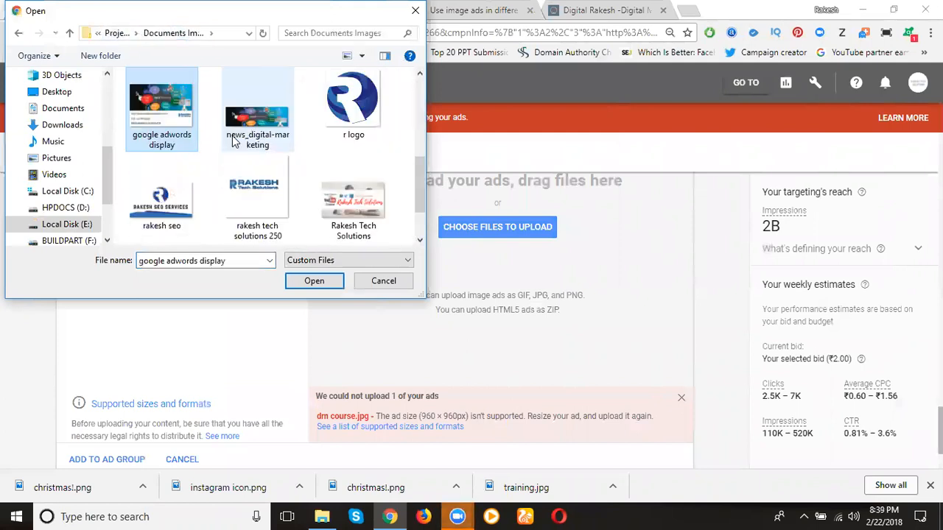
{"action": "double_click", "coordinate": [161, 128]}
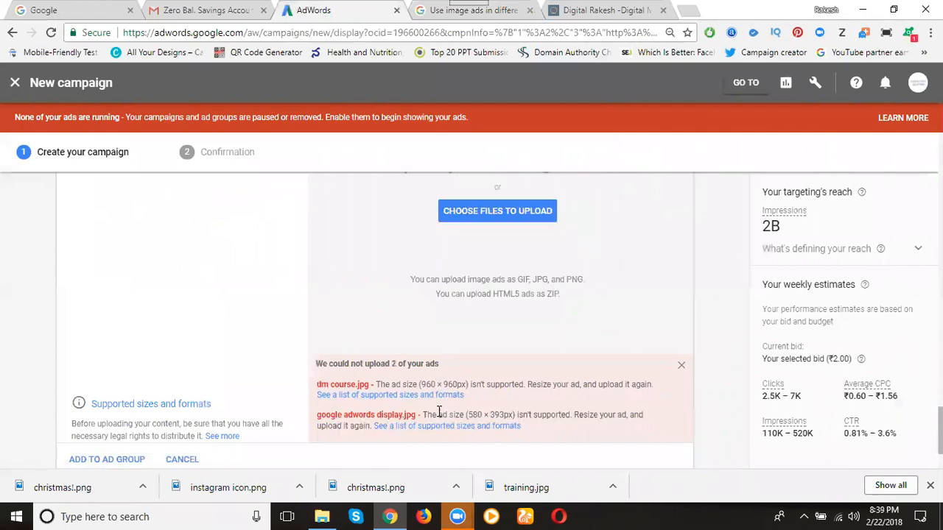
Check the uploaded display ad's dimensions against the regionally available ad sizes in the AdWords help article
{"action": "scroll", "coordinate": [435, 420], "scroll_direction": "up", "scroll_amount": 1}
{"action": "scroll", "coordinate": [420, 445], "scroll_direction": "down", "scroll_amount": 2}
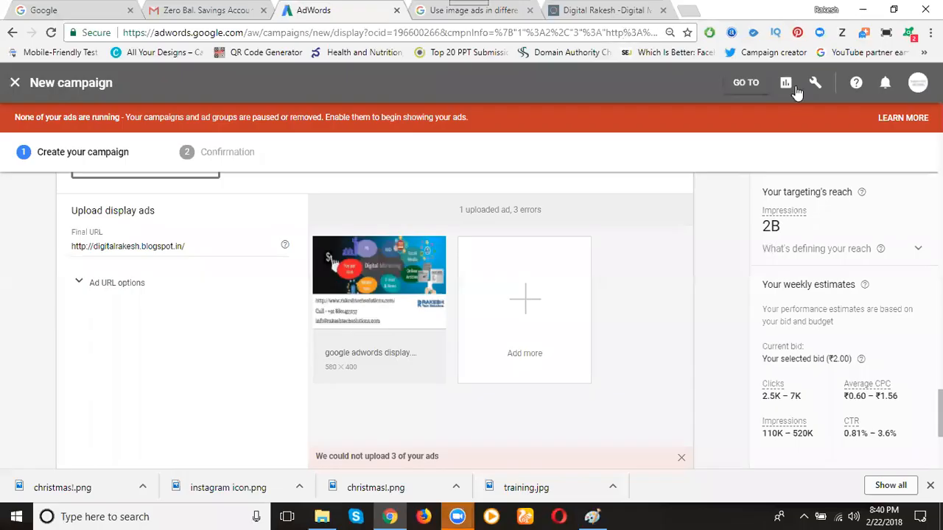
{"action": "mouse_move", "coordinate": [396, 259]}
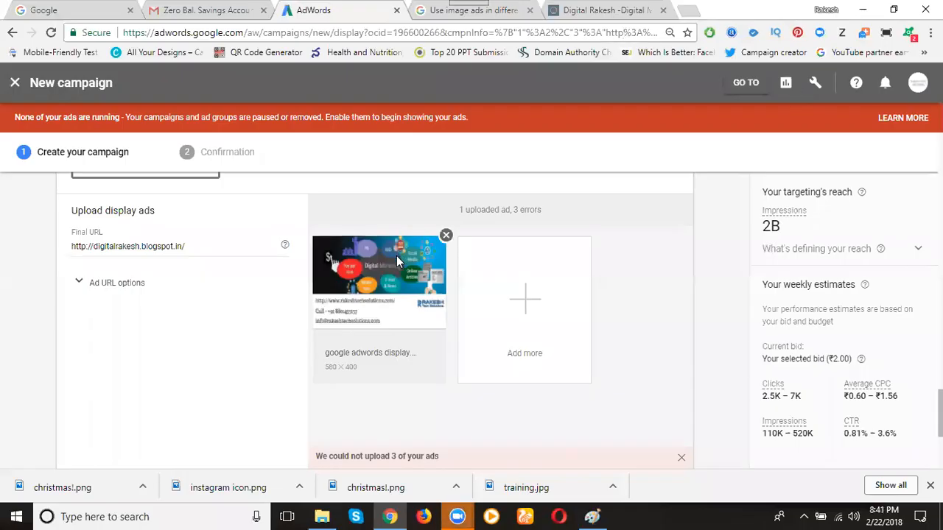
{"action": "left_click", "coordinate": [453, 13]}
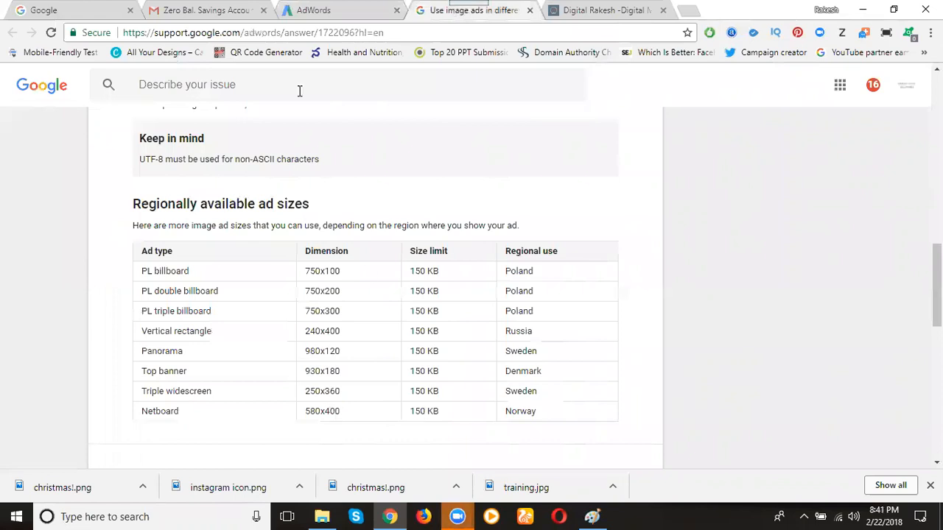
{"action": "left_click", "coordinate": [310, 11]}
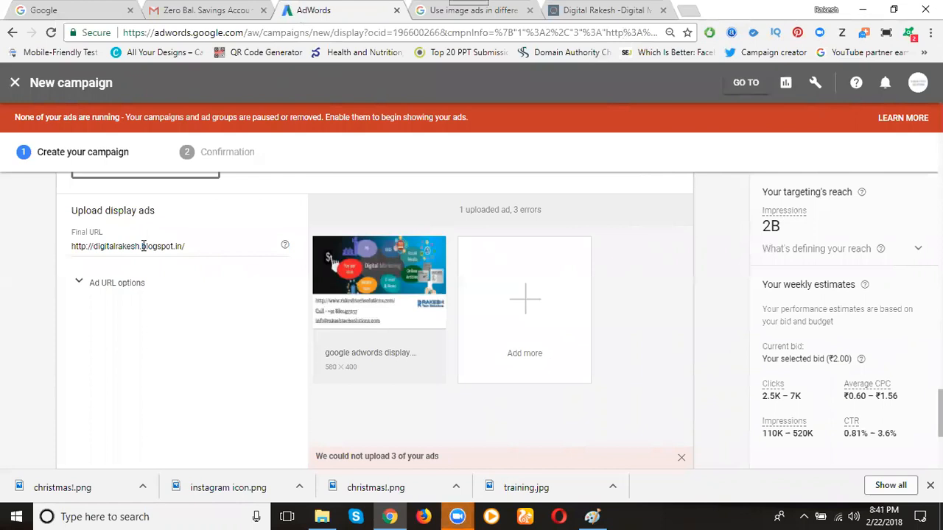
Set the uploaded ad's final URL to digitalrakesh.blogspot.in/p/digital-marketing-training.html, copied from the open blog page, and add the ad to the ad group
{"action": "left_click", "coordinate": [586, 9]}
{"action": "scroll", "coordinate": [421, 122], "scroll_direction": "up", "scroll_amount": 1}
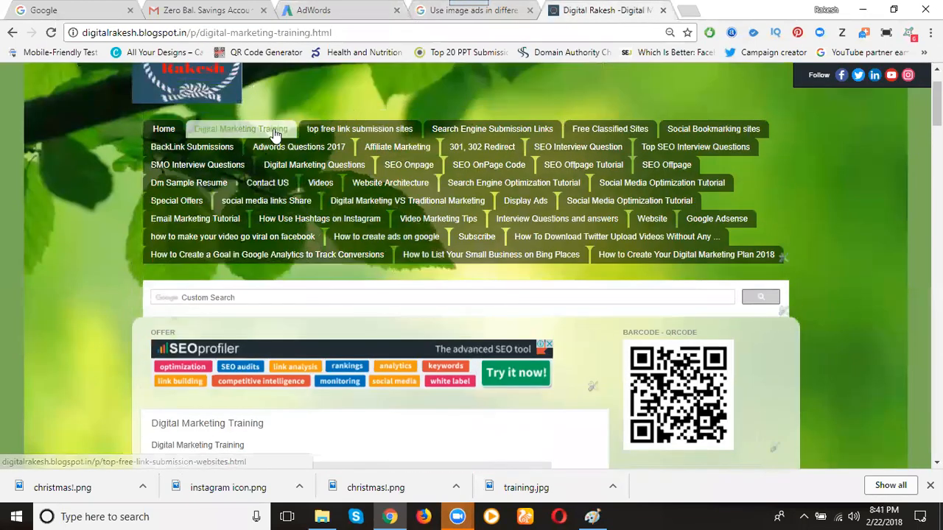
{"action": "left_click", "coordinate": [295, 33]}
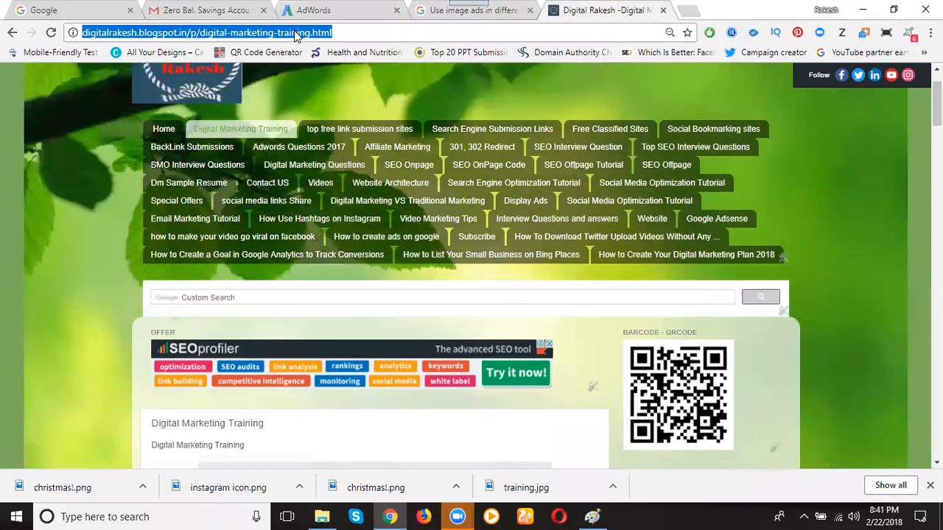
{"action": "left_click", "coordinate": [339, 10]}
{"action": "left_click", "coordinate": [177, 246]}
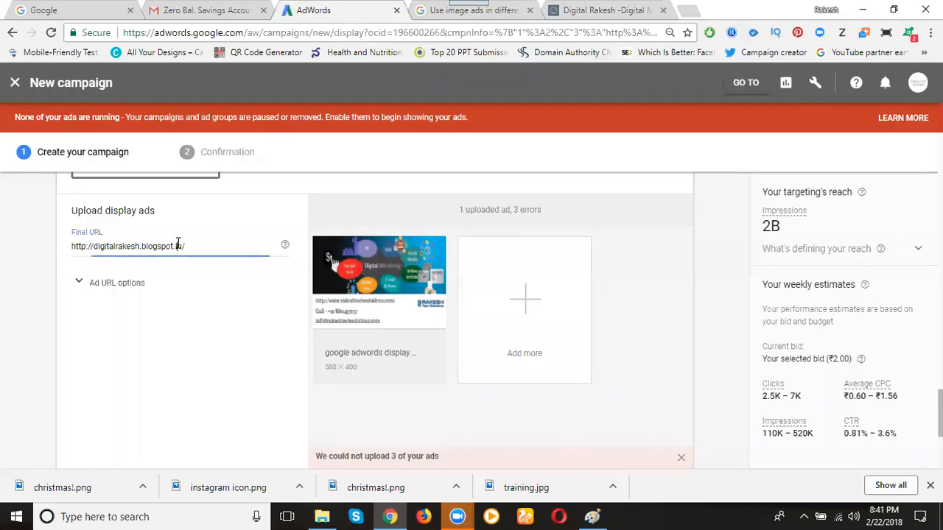
{"action": "key", "text": "ctrl+a"}
{"action": "key", "text": "ctrl+v"}
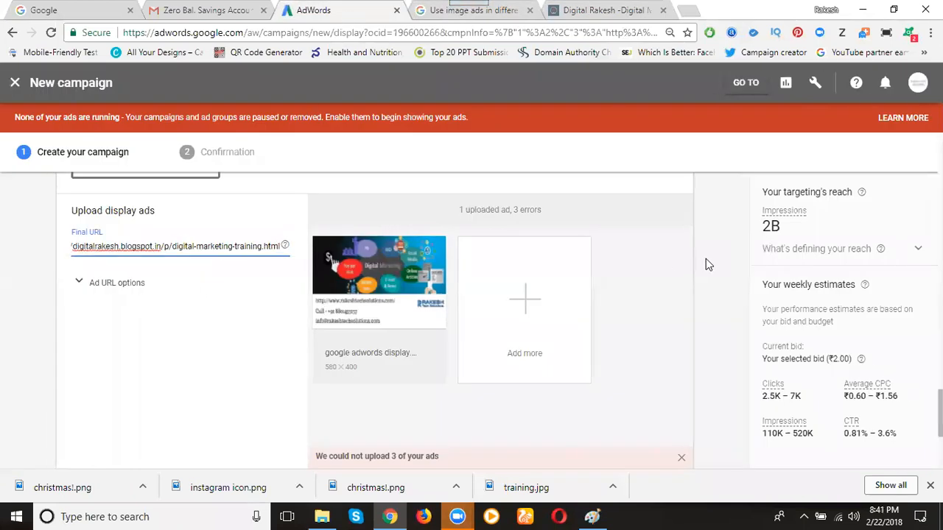
{"action": "scroll", "coordinate": [705, 258], "scroll_direction": "down", "scroll_amount": 3}
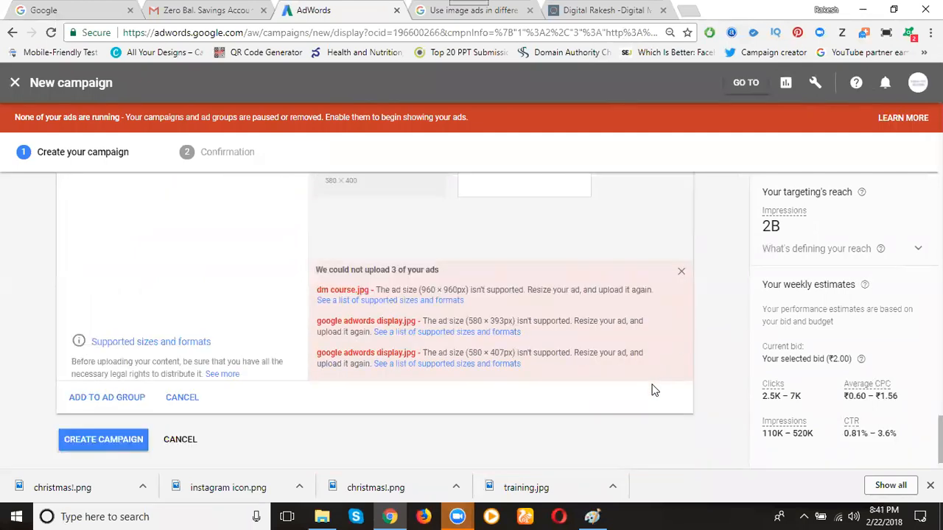
{"action": "left_click", "coordinate": [110, 398]}
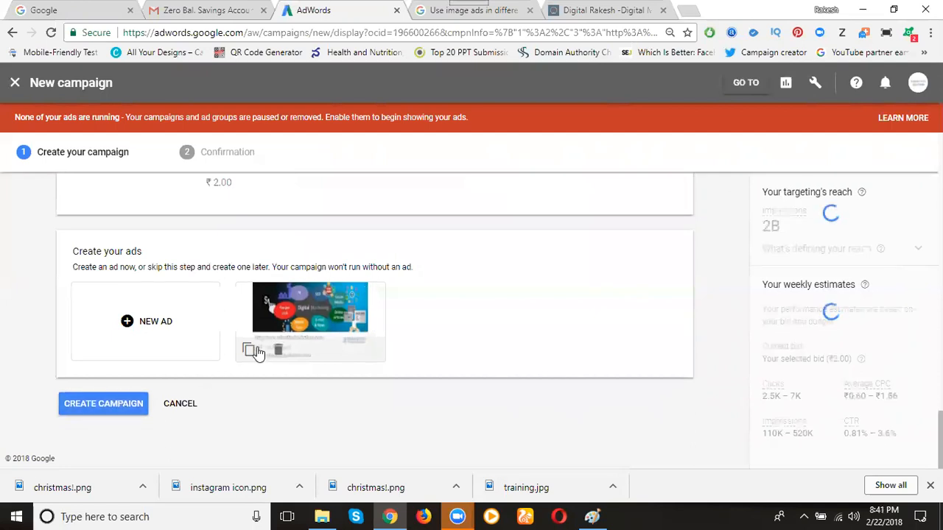
Start a new responsive ad in the ad group and dismiss the error notice
{"action": "left_click", "coordinate": [176, 335]}
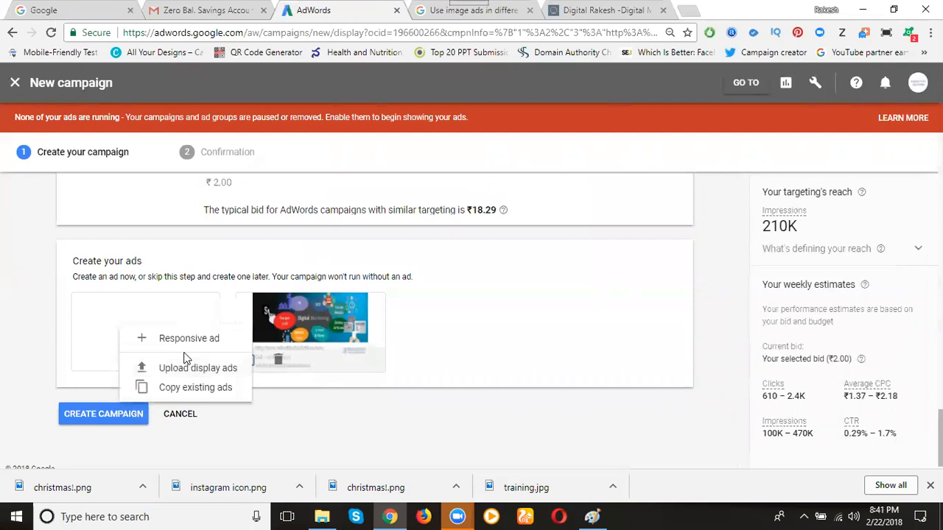
{"action": "left_click", "coordinate": [429, 15]}
{"action": "left_click", "coordinate": [327, 12]}
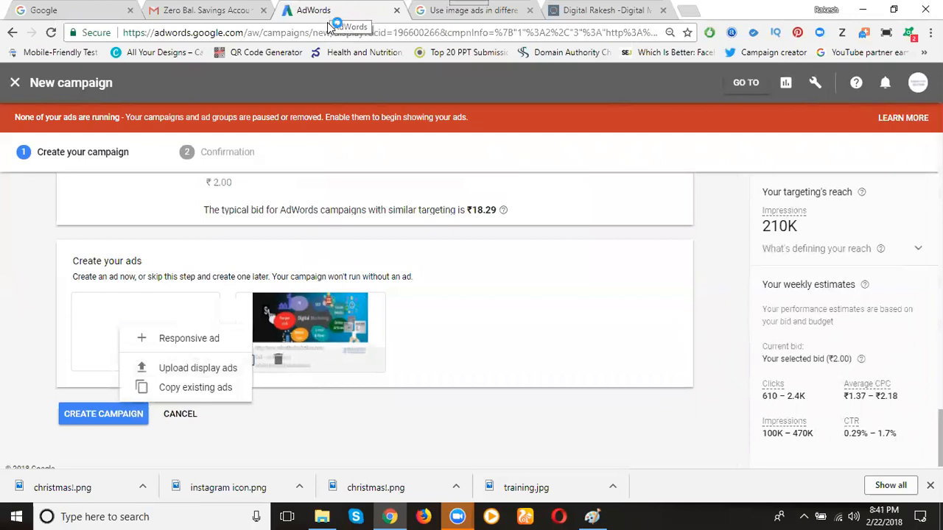
{"action": "left_click", "coordinate": [189, 340]}
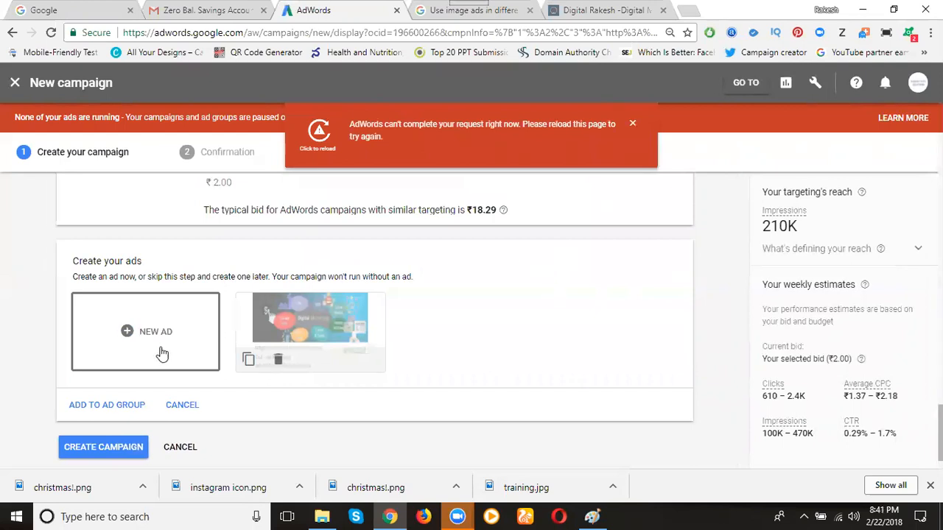
{"action": "left_click", "coordinate": [633, 124]}
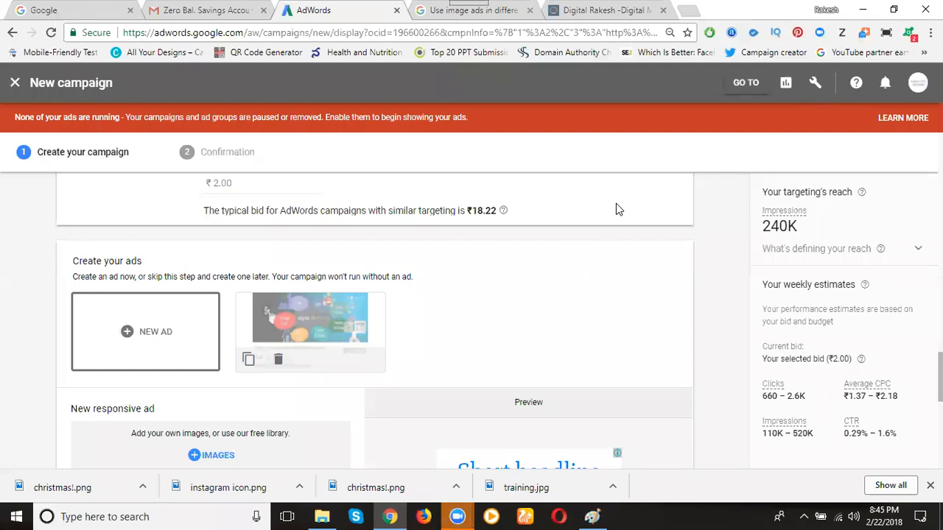
Enter "Digital Marketing Training" as the responsive ad's short headline
{"action": "scroll", "coordinate": [484, 232], "scroll_direction": "down", "scroll_amount": 3}
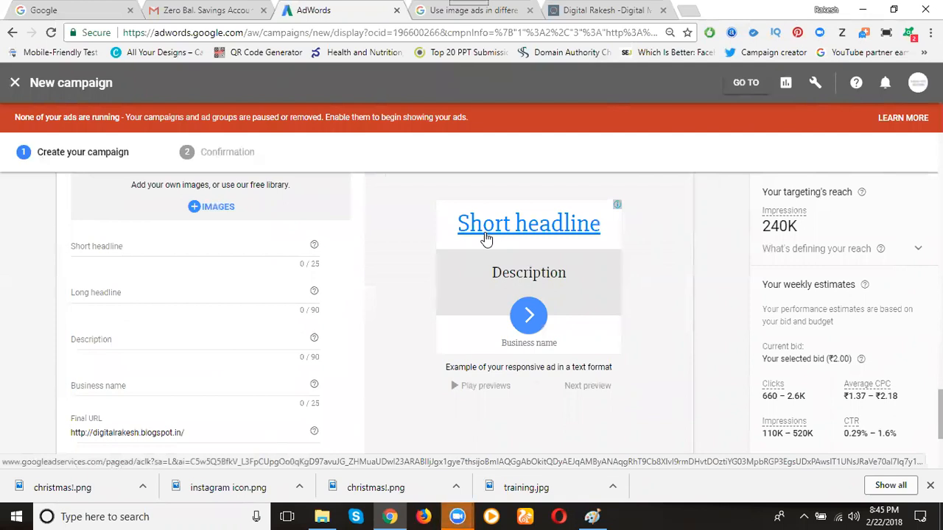
{"action": "left_click", "coordinate": [179, 250]}
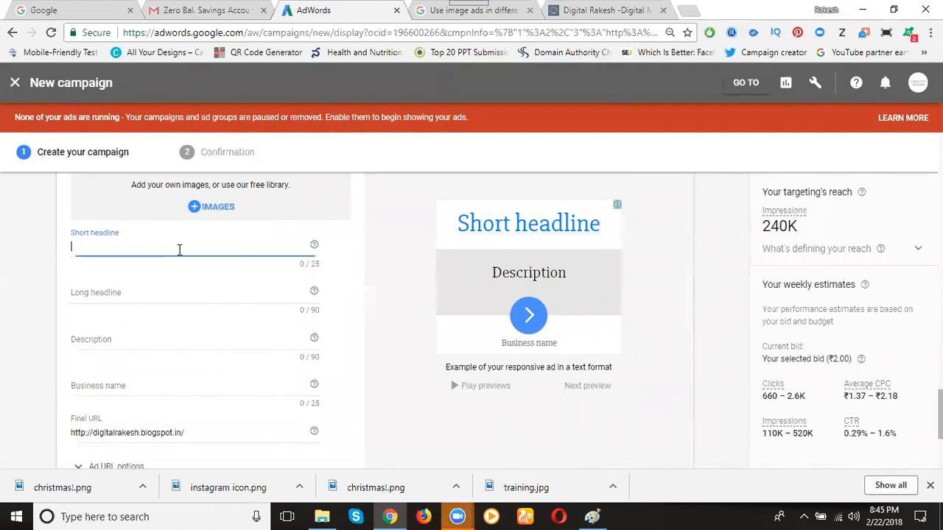
{"action": "type", "text": "Di"}
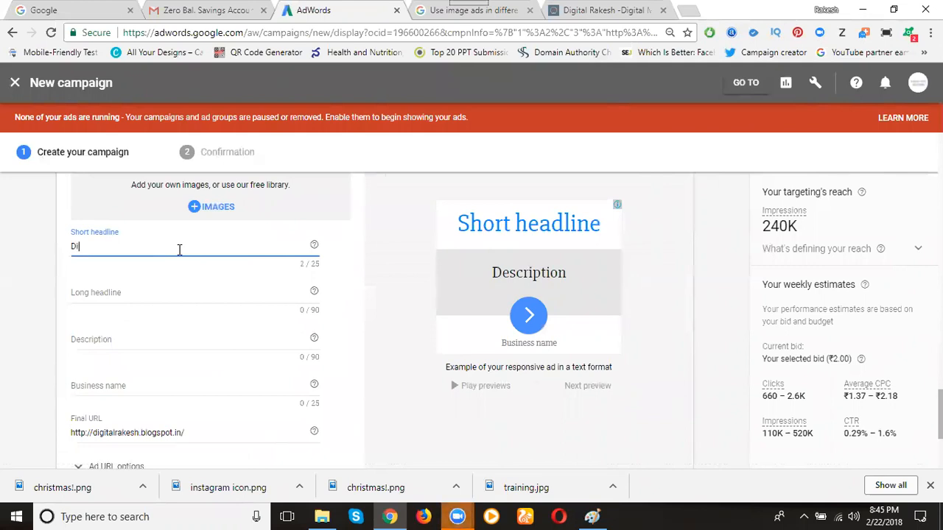
{"action": "type", "text": "gital Marketing Training"}
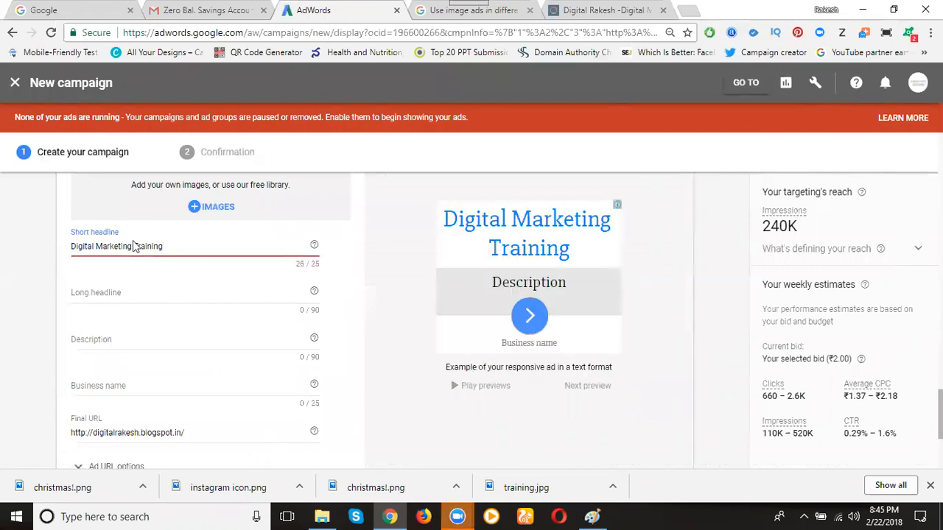
Change the responsive ad's short headline to "Digital Marketing course" and enter "Enroll Free Online Class" as the long headline
{"action": "double_click", "coordinate": [140, 246]}
{"action": "type", "text": "course"}
{"action": "left_click", "coordinate": [142, 294]}
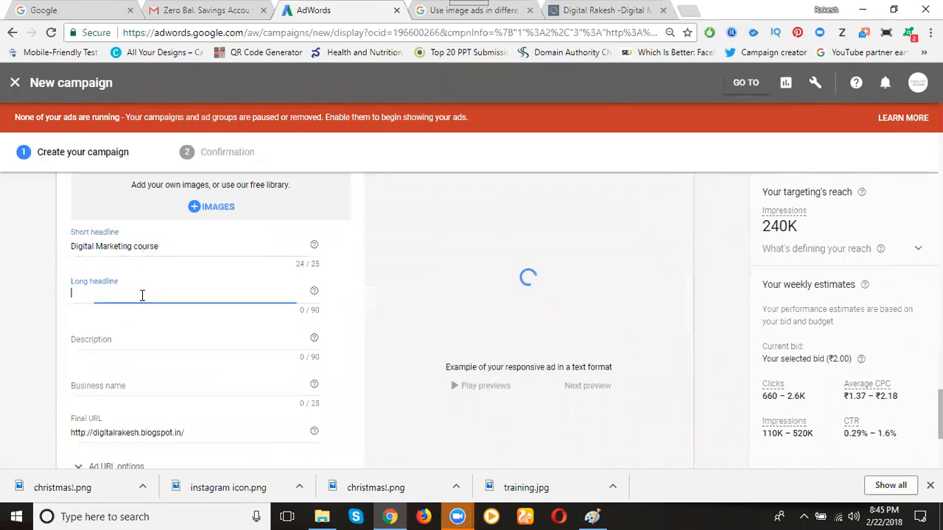
{"action": "type", "text": "Enro"}
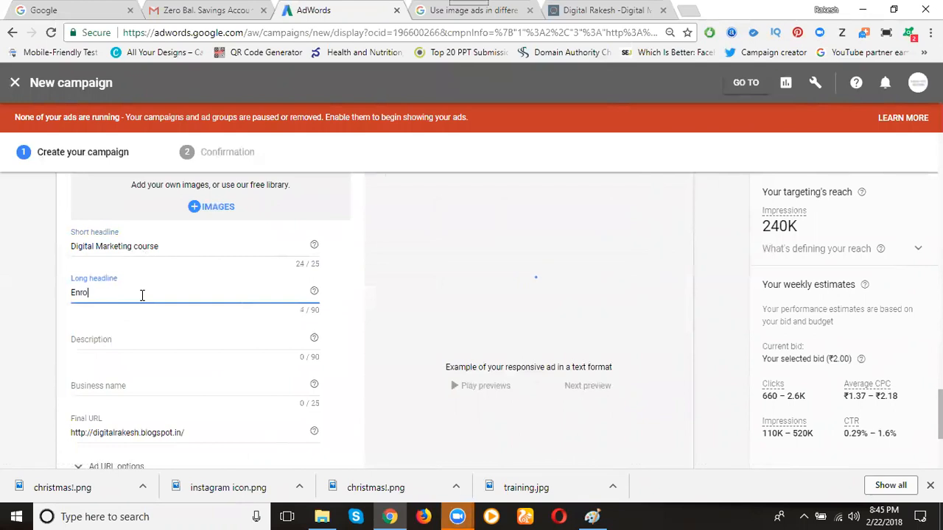
{"action": "type", "text": "ll Free Online Co"}
{"action": "type", "text": "ass"}
Enter the description "Enroll online class on digital marketing class - call -" followed by the contact phone number
{"action": "left_click", "coordinate": [130, 338]}
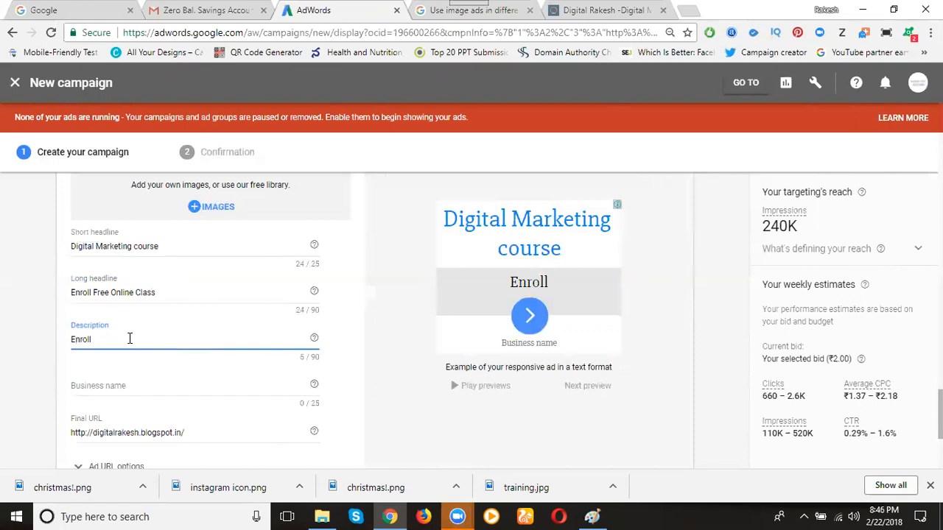
{"action": "type", "text": "lin"}
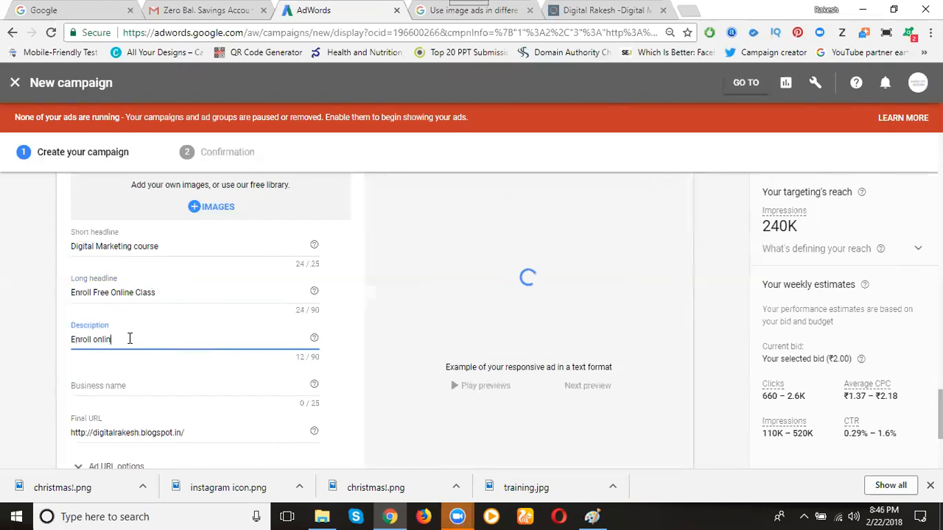
{"action": "type", "text": "e class "}
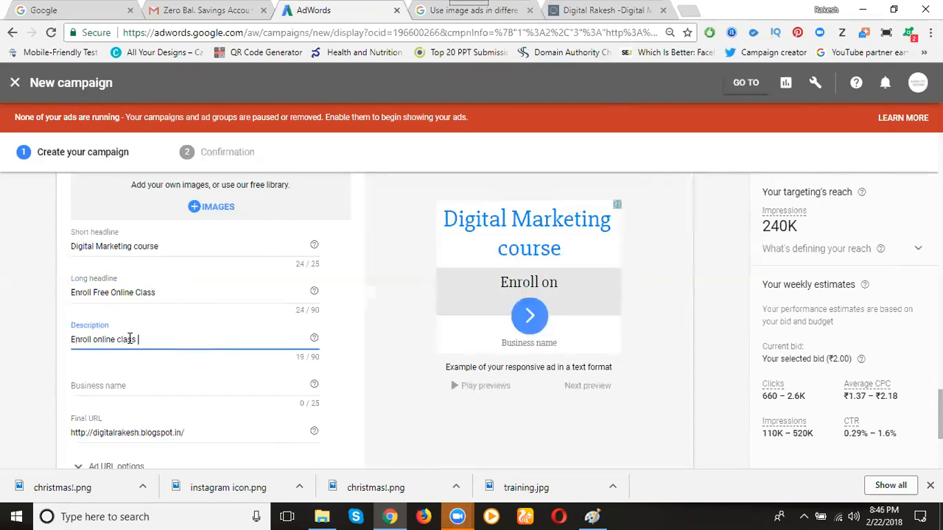
{"action": "type", "text": "on gig"}
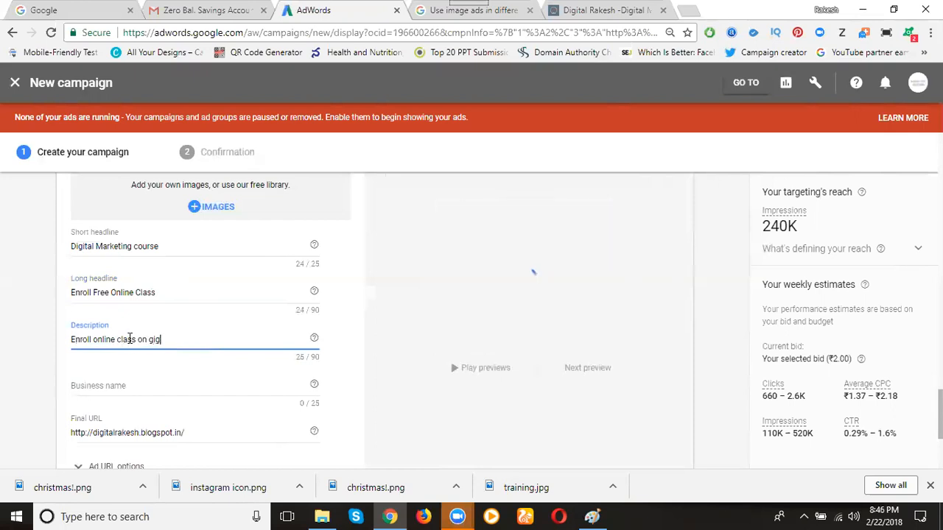
{"action": "key", "text": "BackSpace"}
{"action": "key", "text": "BackSpace"}
{"action": "key", "text": "BackSpace"}
{"action": "type", "text": "digital"}
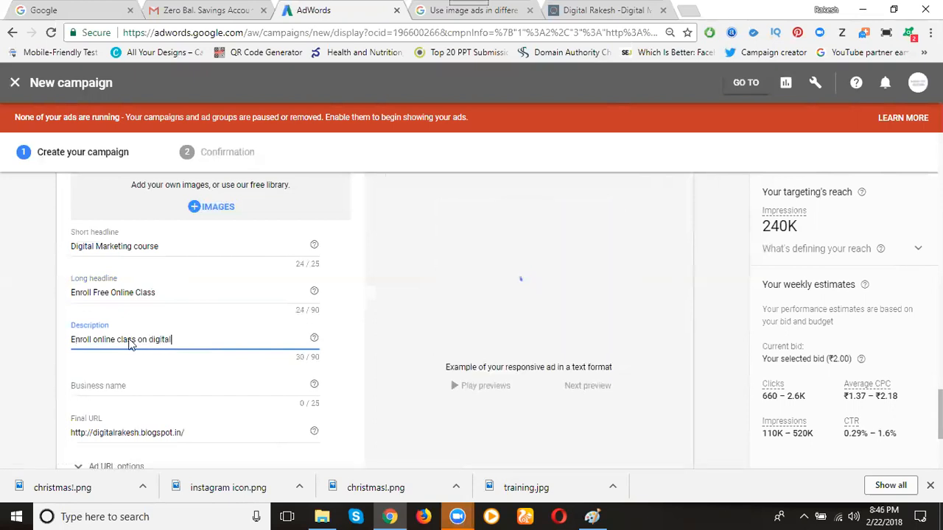
{"action": "type", "text": " marketing class "}
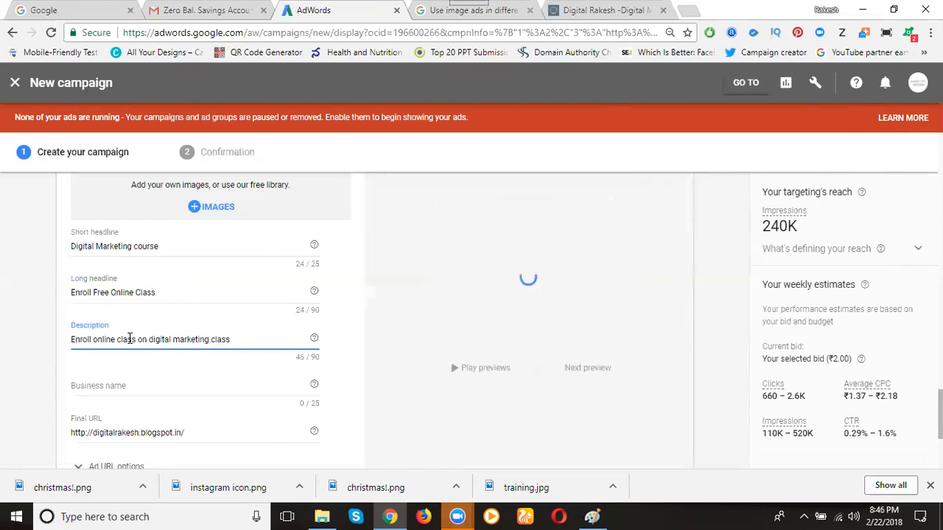
{"action": "type", "text": "- c"}
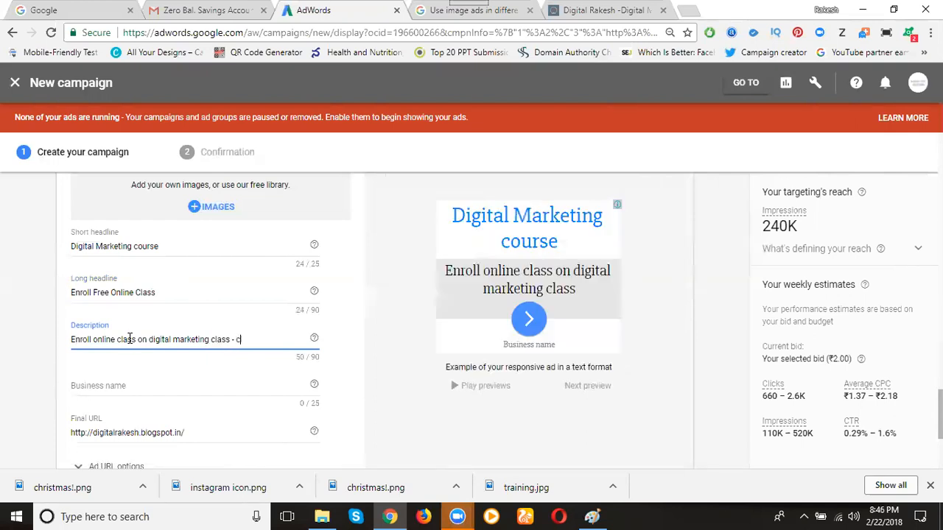
{"action": "scroll", "coordinate": [91, 340], "scroll_direction": "down", "scroll_amount": 1}
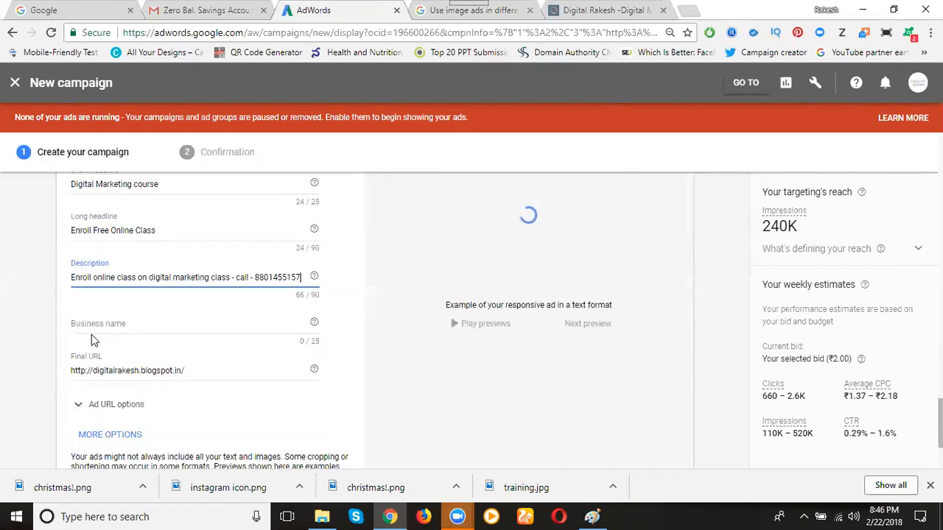
{"action": "left_click", "coordinate": [105, 328]}
{"action": "type", "text": "Digital Rakesh"}
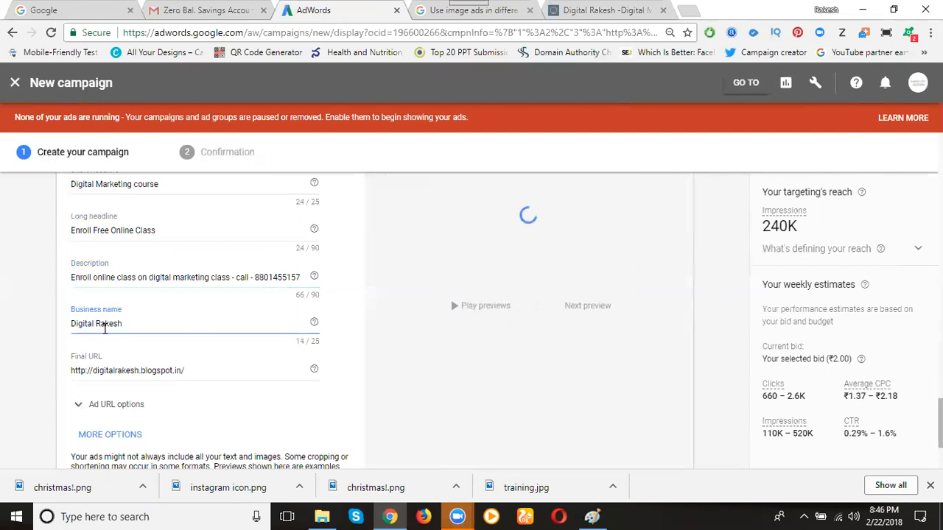
{"action": "triple_click", "coordinate": [141, 372]}
{"action": "type", "text": "http://digitalrakesh.blogspot.in/p/digital-marketing-training.html"}
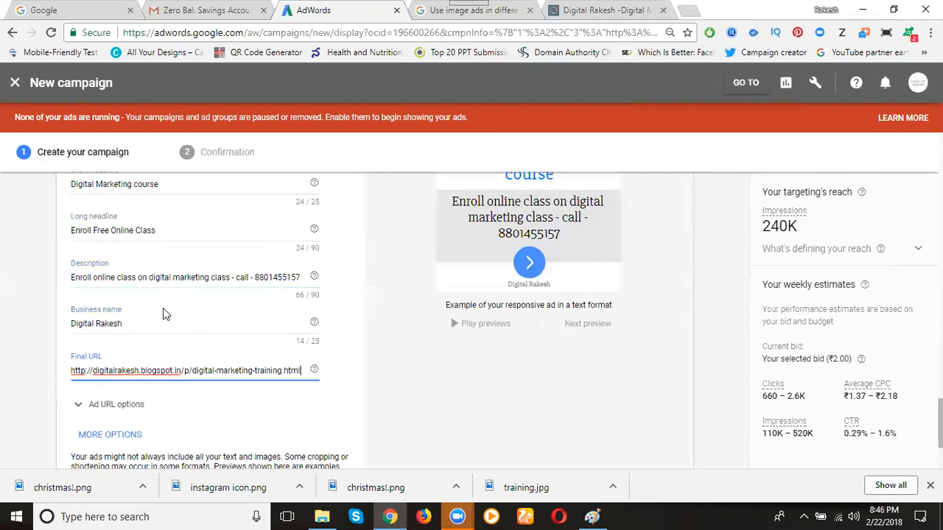
Check the responsive ad's preview, follow its link through to the destination website, and return to the campaign form
{"action": "scroll", "coordinate": [23, 322], "scroll_direction": "down", "scroll_amount": 1}
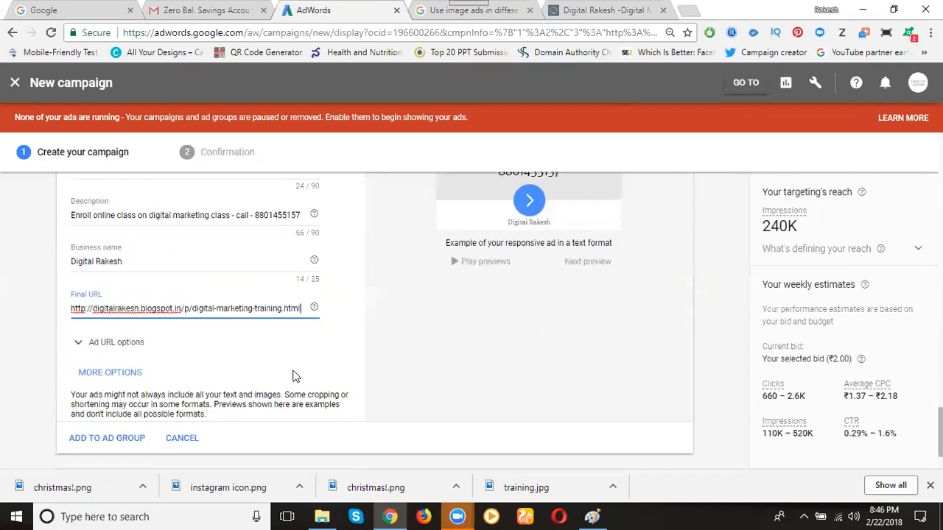
{"action": "scroll", "coordinate": [295, 372], "scroll_direction": "up", "scroll_amount": 2}
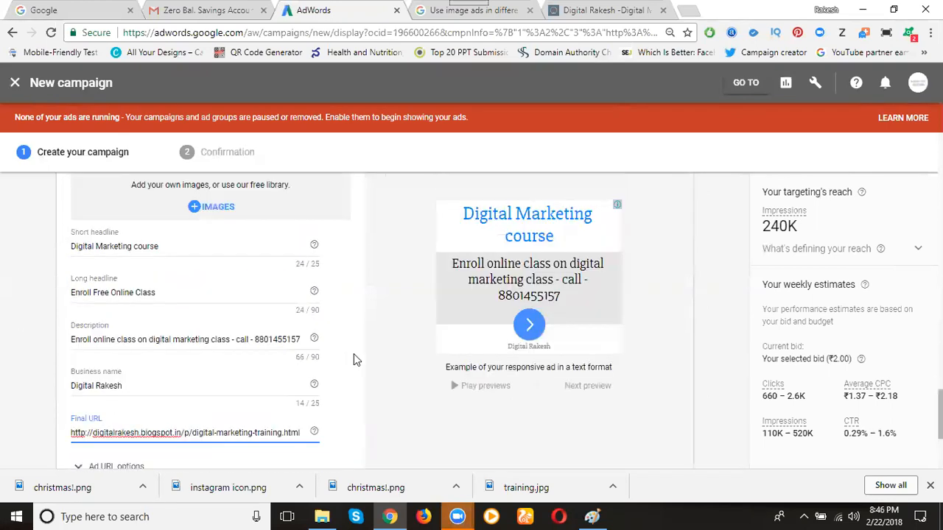
{"action": "left_click", "coordinate": [456, 389]}
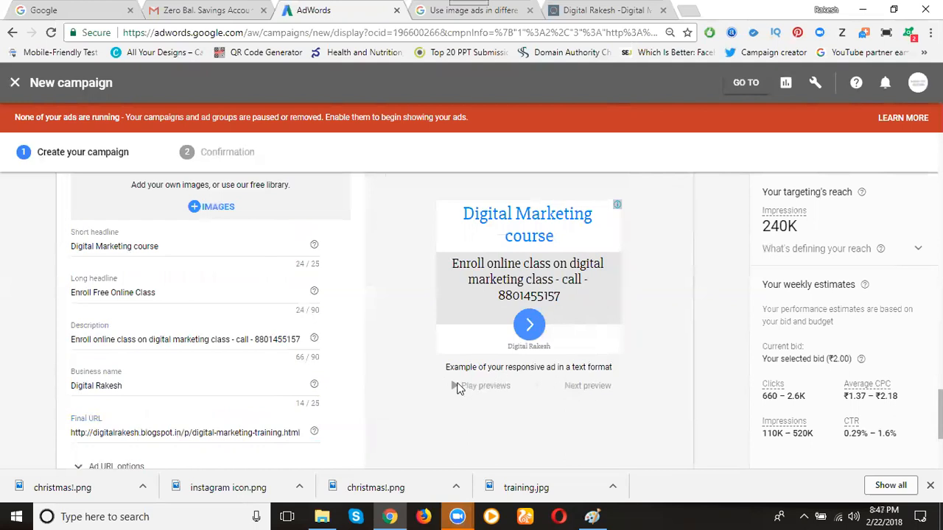
{"action": "left_click", "coordinate": [528, 327]}
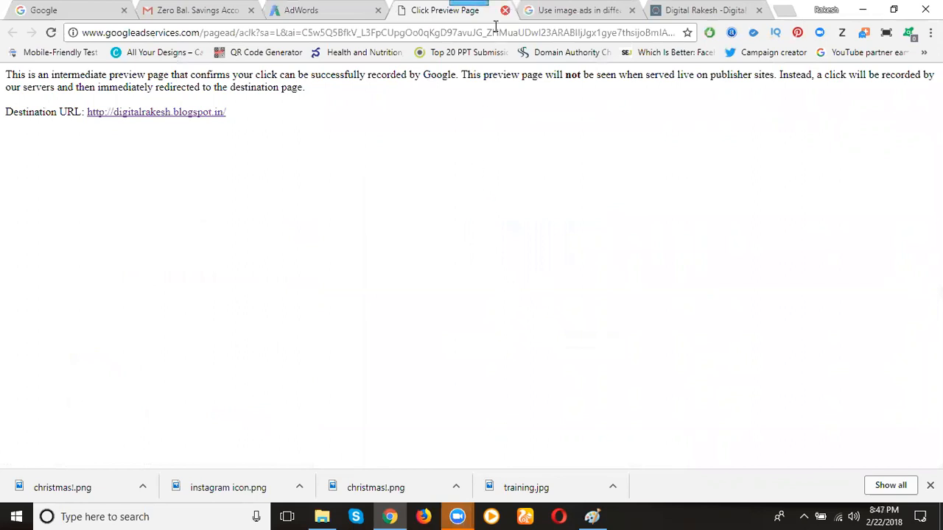
{"action": "left_click", "coordinate": [186, 116]}
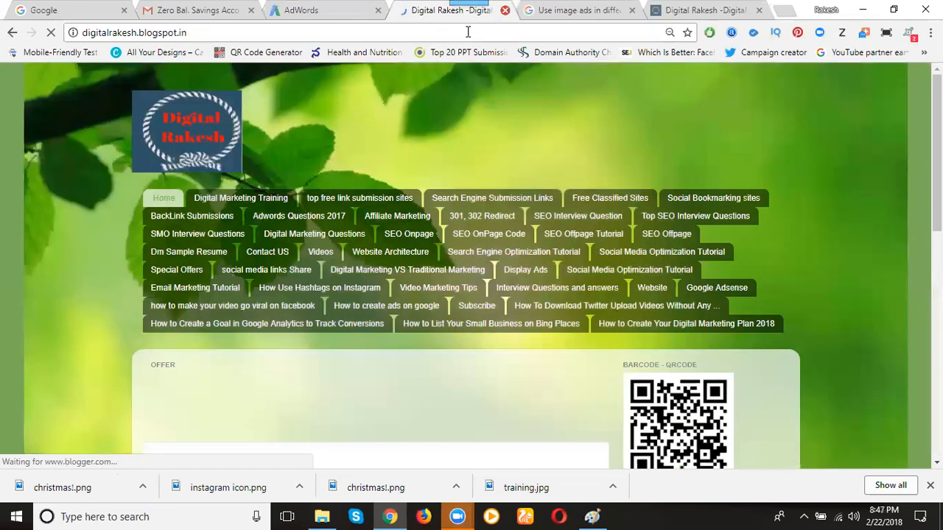
{"action": "left_click", "coordinate": [505, 10]}
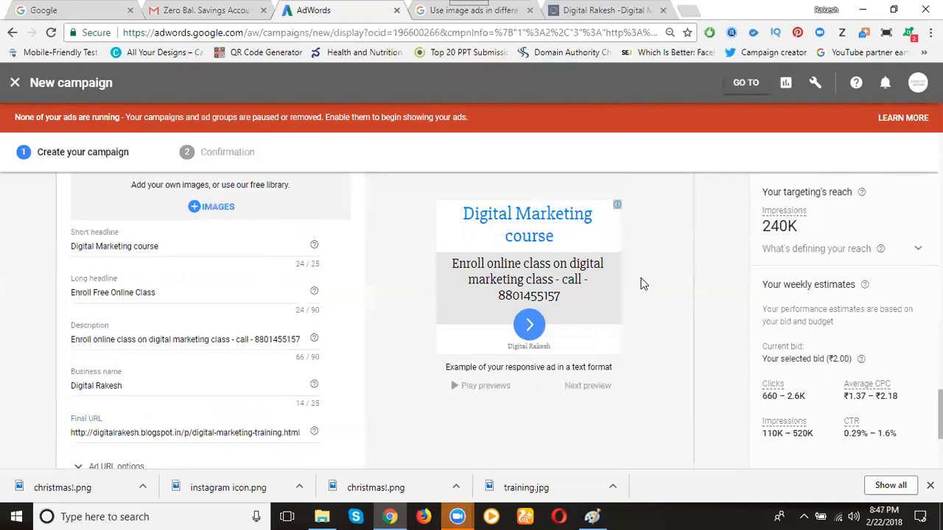
Upload the digital marketing banner from the images folder to the responsive ad's image selection and save
{"action": "scroll", "coordinate": [641, 283], "scroll_direction": "up", "scroll_amount": 1}
{"action": "scroll", "coordinate": [668, 321], "scroll_direction": "down", "scroll_amount": 1}
{"action": "scroll", "coordinate": [845, 83], "scroll_direction": "up", "scroll_amount": 2}
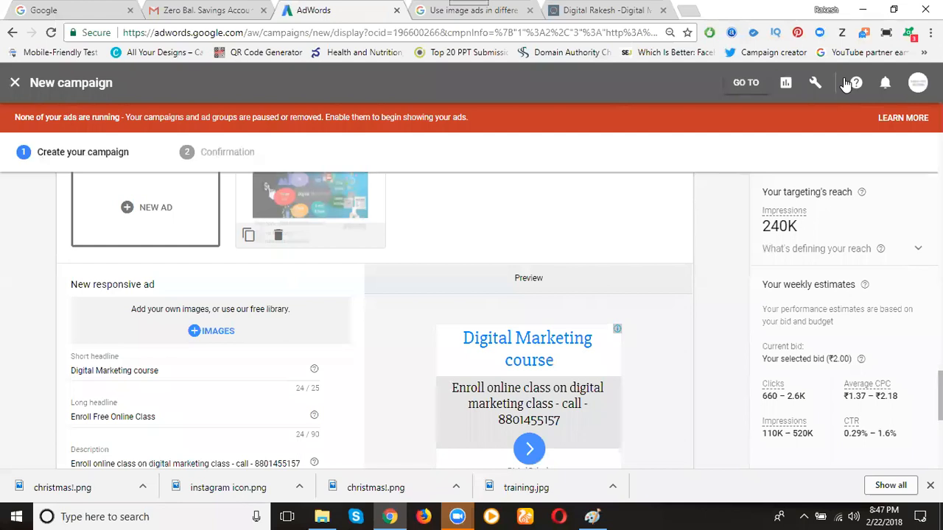
{"action": "scroll", "coordinate": [670, 318], "scroll_direction": "down", "scroll_amount": 2}
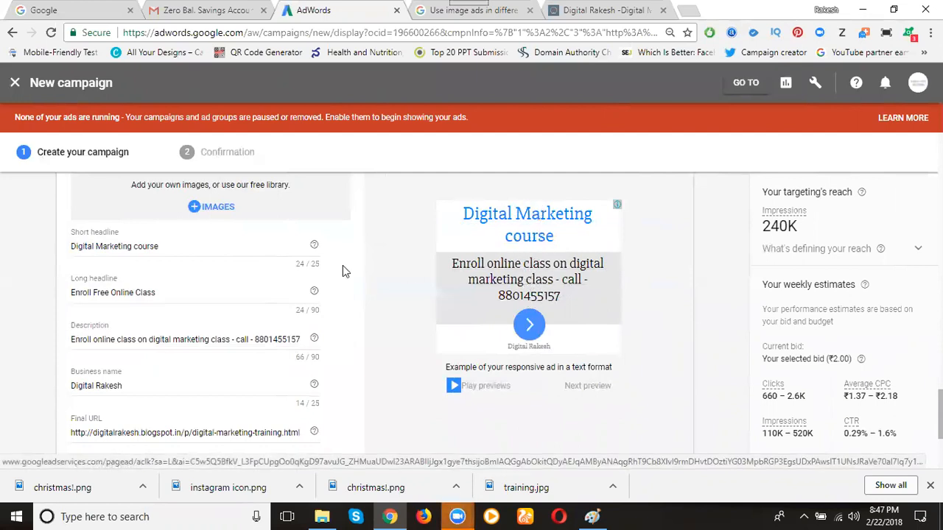
{"action": "left_click", "coordinate": [217, 207]}
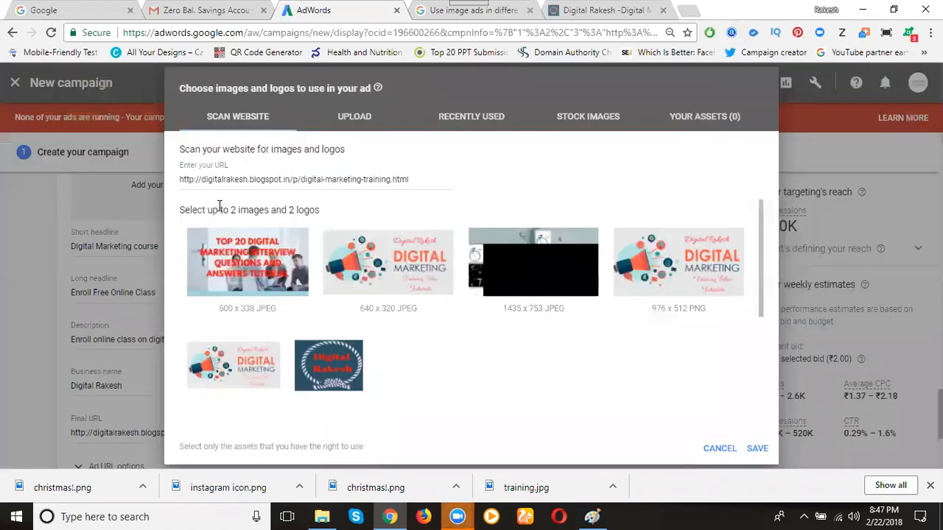
{"action": "mouse_move", "coordinate": [367, 328]}
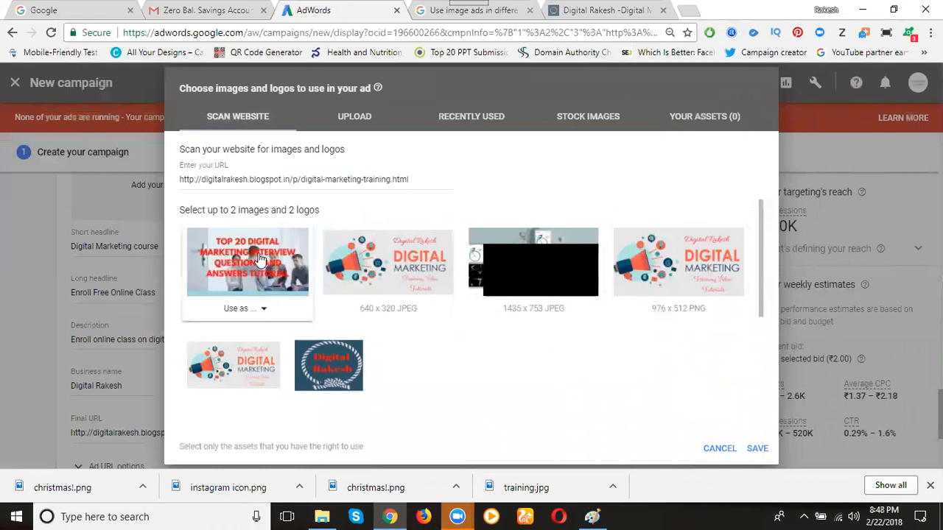
{"action": "left_click", "coordinate": [353, 119]}
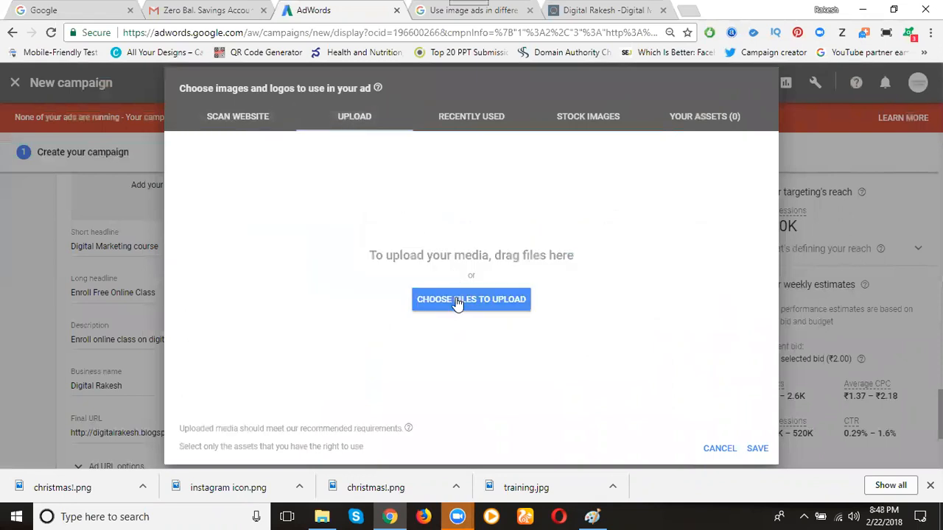
{"action": "left_click", "coordinate": [458, 303]}
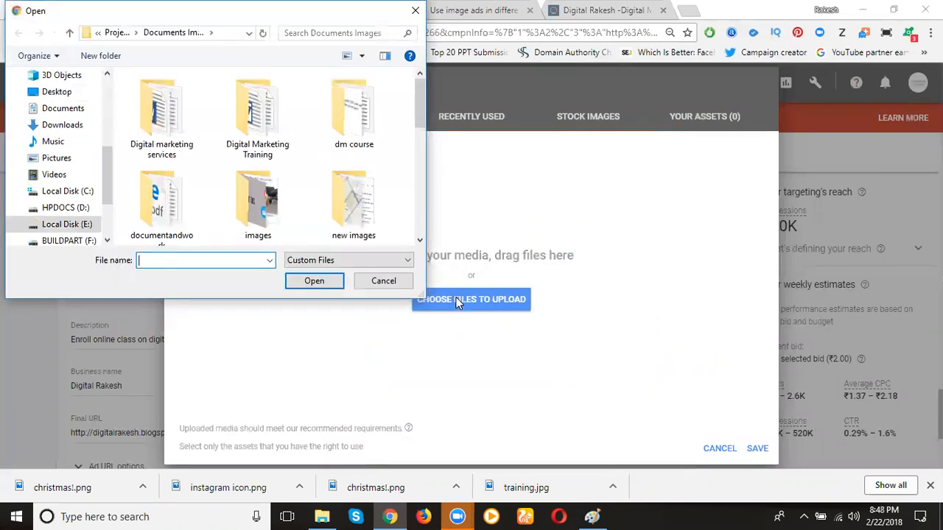
{"action": "double_click", "coordinate": [279, 169]}
{"action": "double_click", "coordinate": [165, 134]}
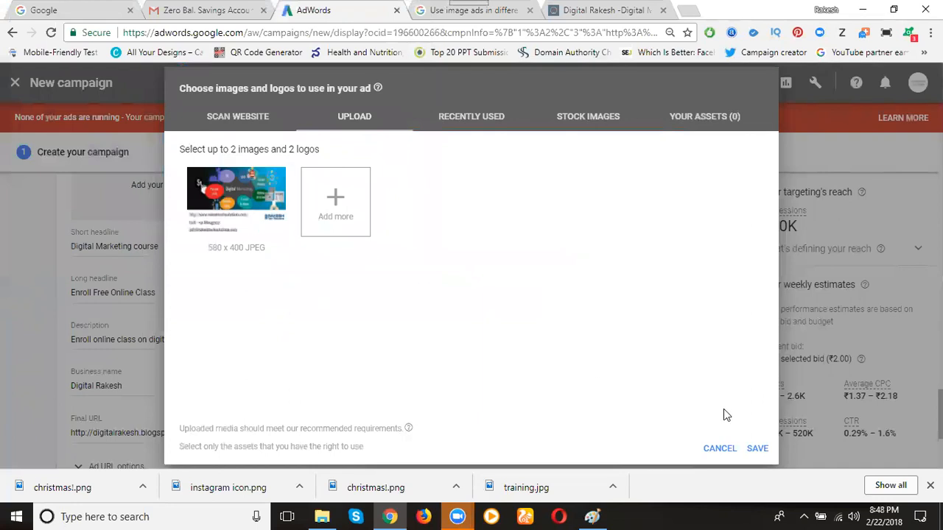
{"action": "left_click", "coordinate": [757, 448]}
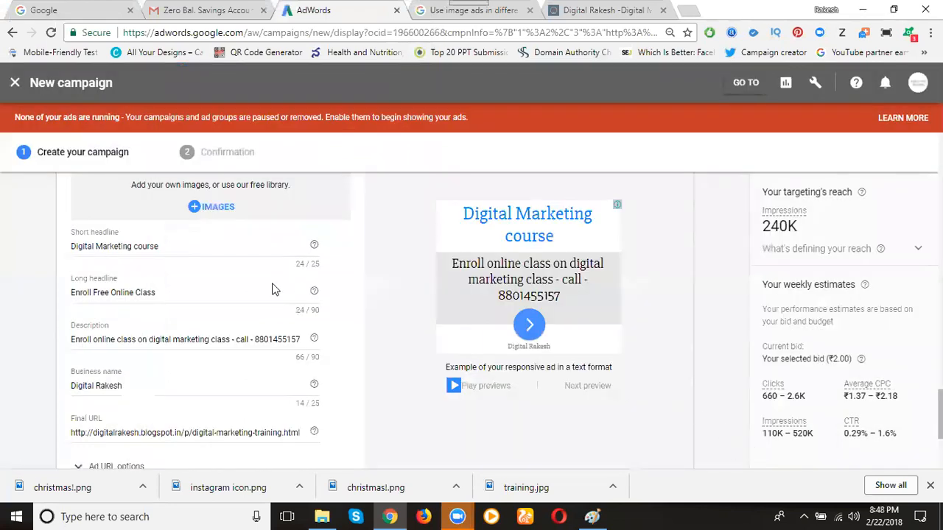
Use the uploaded banner as the responsive ad's image, with the square (1:1) crop moved to the banner's left edge
{"action": "scroll", "coordinate": [360, 317], "scroll_direction": "up", "scroll_amount": 2}
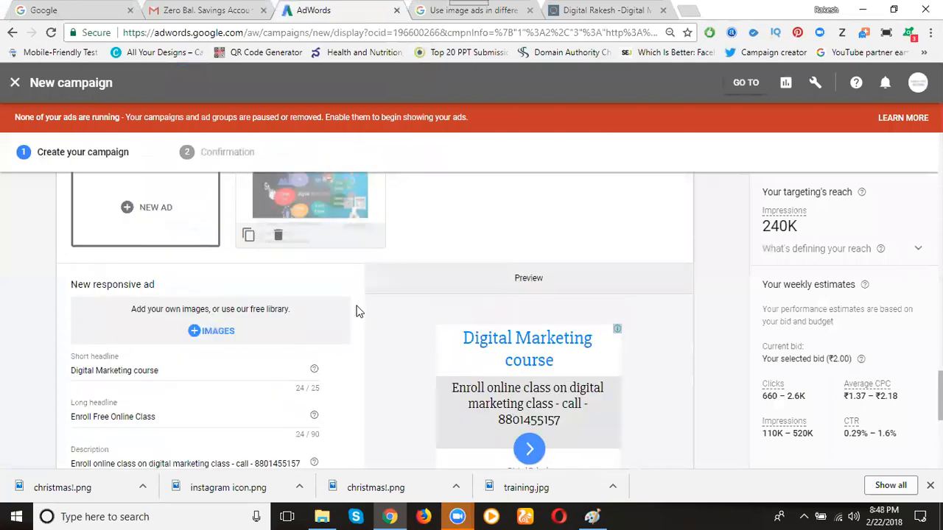
{"action": "scroll", "coordinate": [366, 310], "scroll_direction": "down", "scroll_amount": 5}
{"action": "scroll", "coordinate": [366, 309], "scroll_direction": "up", "scroll_amount": 5}
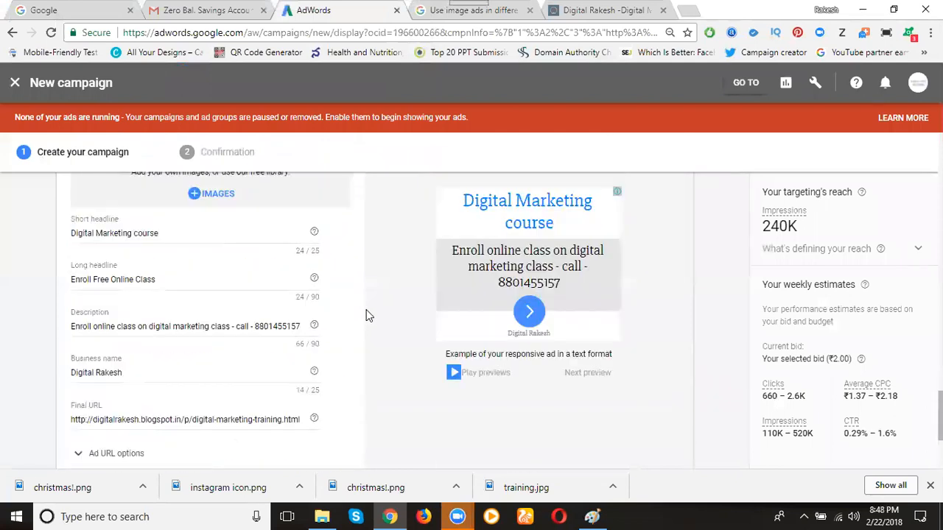
{"action": "left_click", "coordinate": [213, 317]}
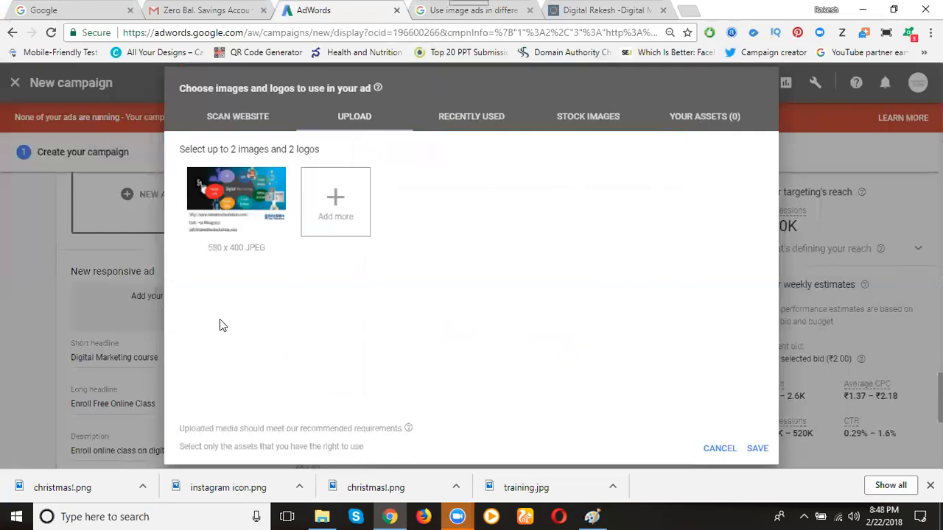
{"action": "left_click", "coordinate": [257, 218]}
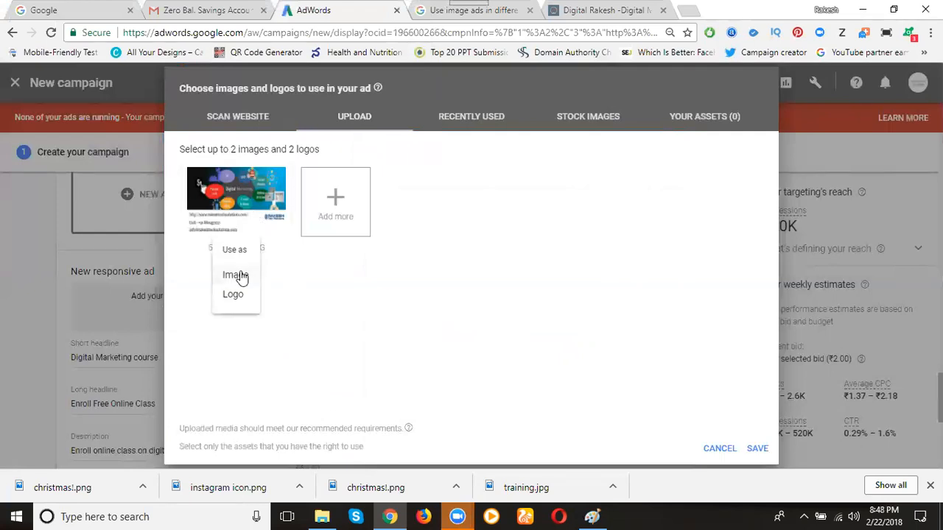
{"action": "left_click", "coordinate": [238, 275]}
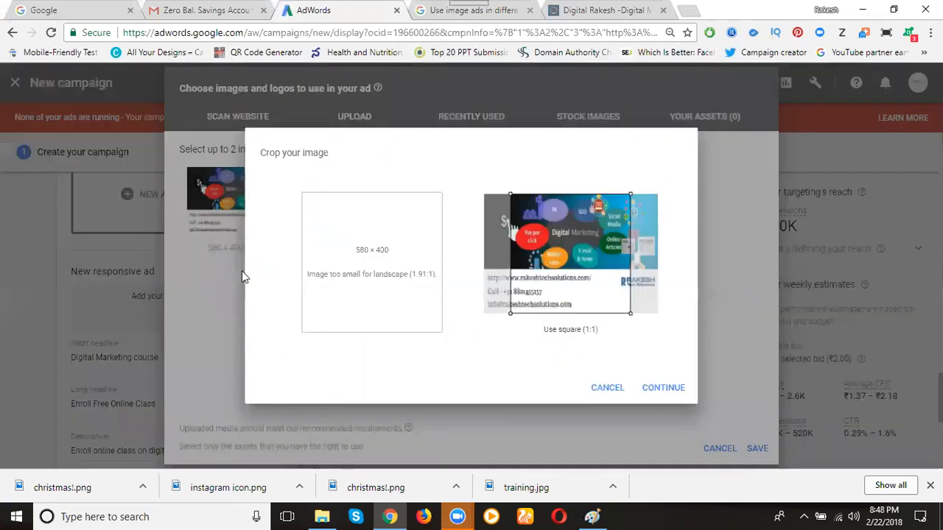
{"action": "left_click_drag", "start_coordinate": [543, 269], "coordinate": [516, 268]}
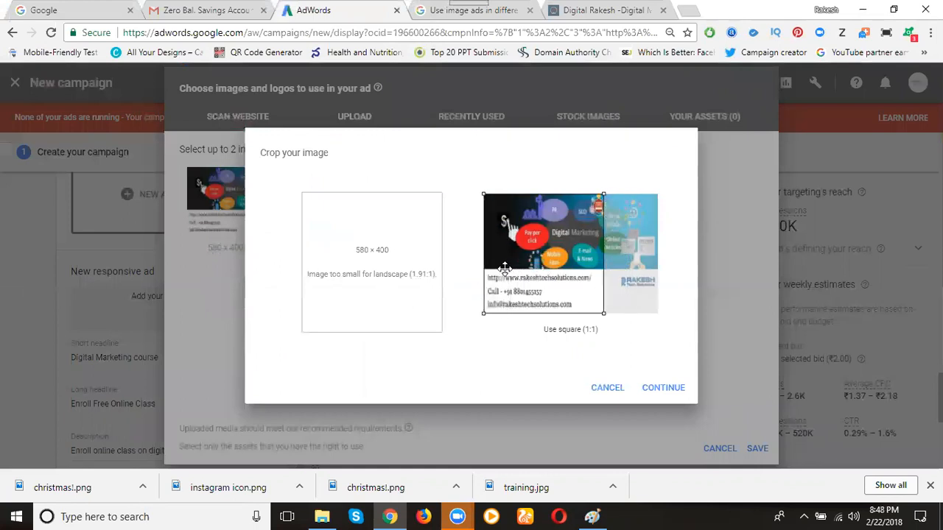
{"action": "left_click", "coordinate": [660, 388]}
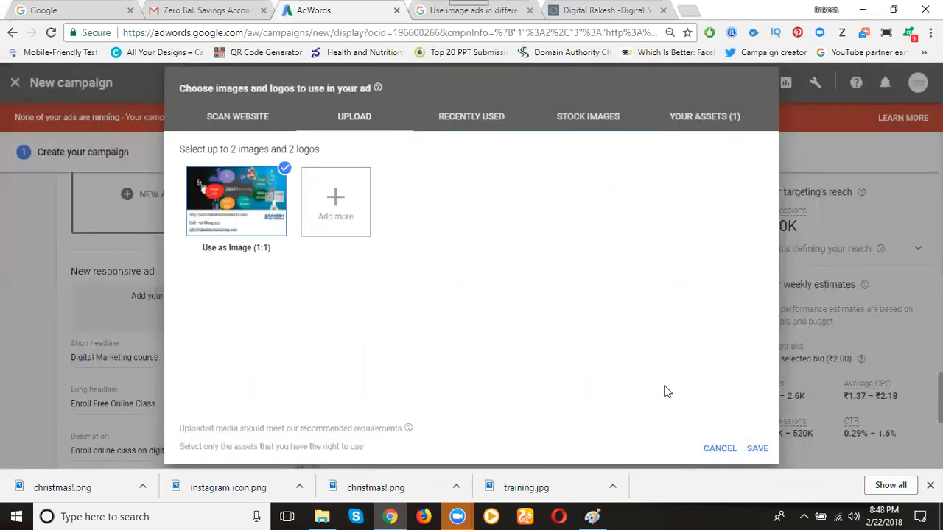
Switch the uploaded banner's use to a square (1:1) logo, crop it at the banner's left edge, and save the assets
{"action": "left_click", "coordinate": [253, 252]}
{"action": "left_click", "coordinate": [253, 256]}
{"action": "left_click", "coordinate": [248, 257]}
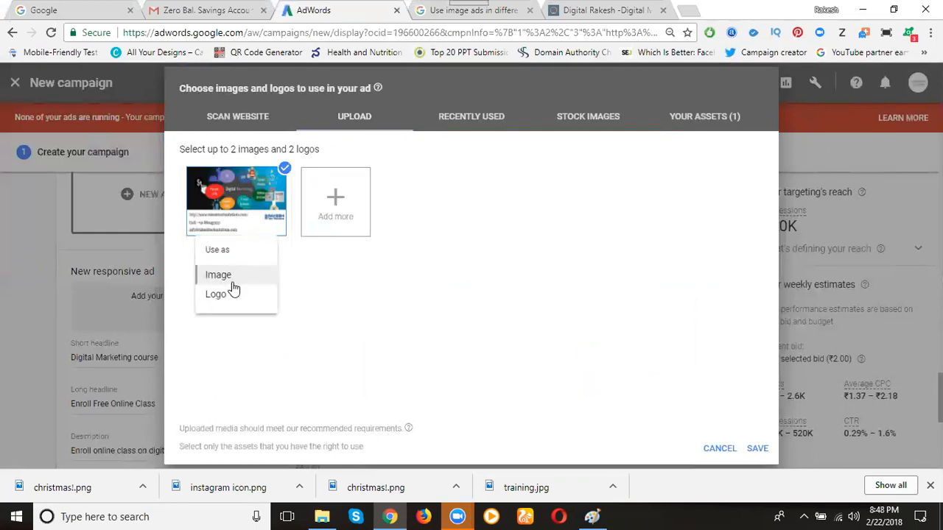
{"action": "left_click", "coordinate": [224, 296]}
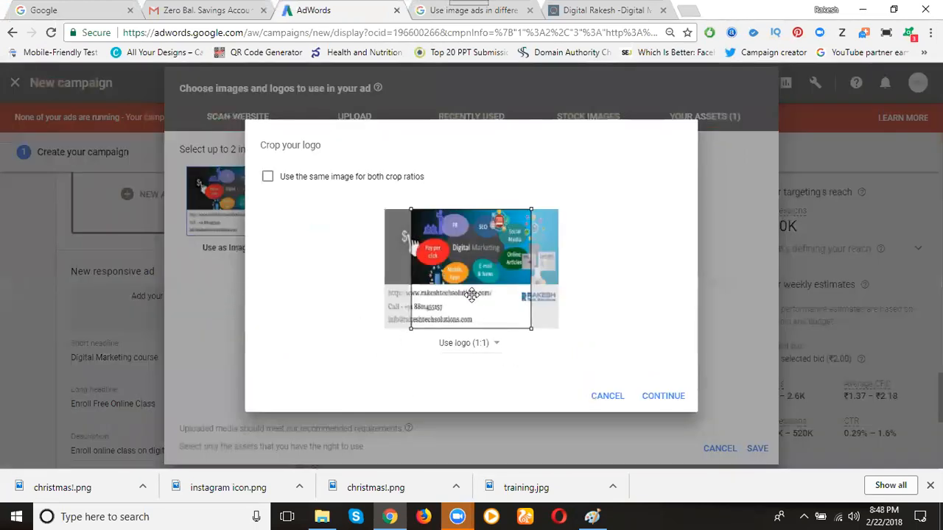
{"action": "left_click_drag", "start_coordinate": [471, 294], "coordinate": [405, 299]}
{"action": "left_click", "coordinate": [651, 396]}
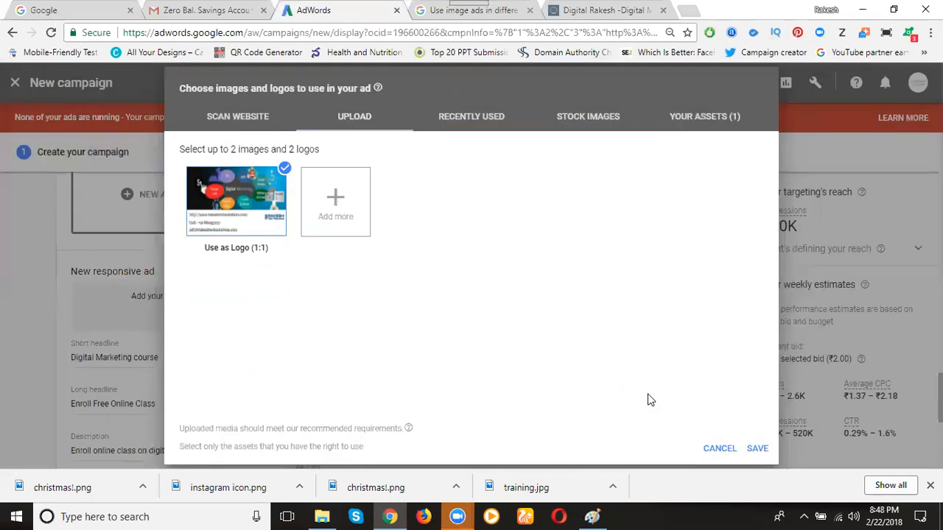
{"action": "left_click", "coordinate": [757, 449]}
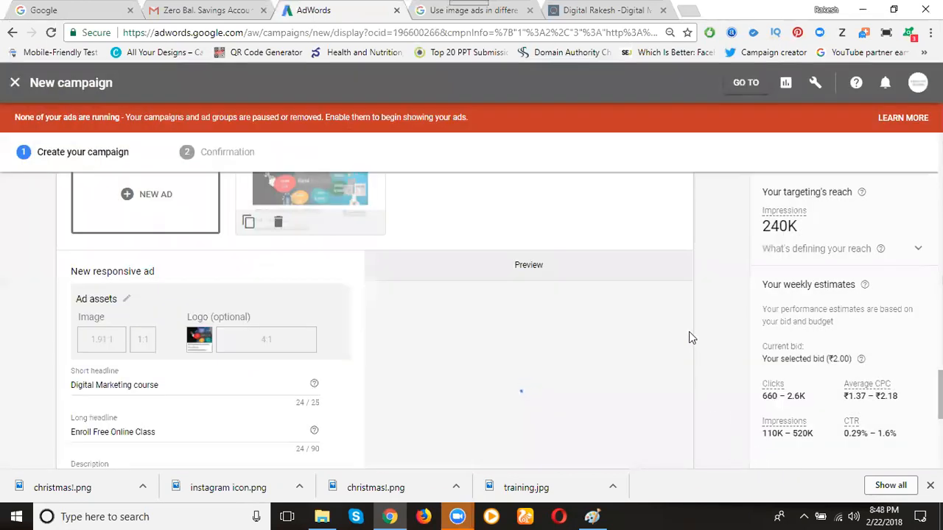
Upload the Rakesh Tech Solutions logo to the responsive ad's assets, use it as the square (1:1) logo, and save
{"action": "scroll", "coordinate": [701, 318], "scroll_direction": "down", "scroll_amount": 1}
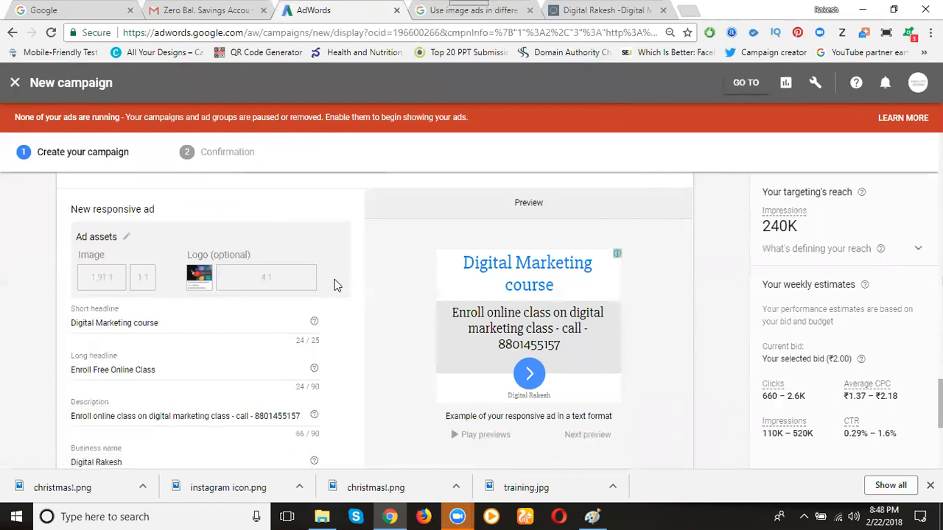
{"action": "left_click", "coordinate": [127, 237]}
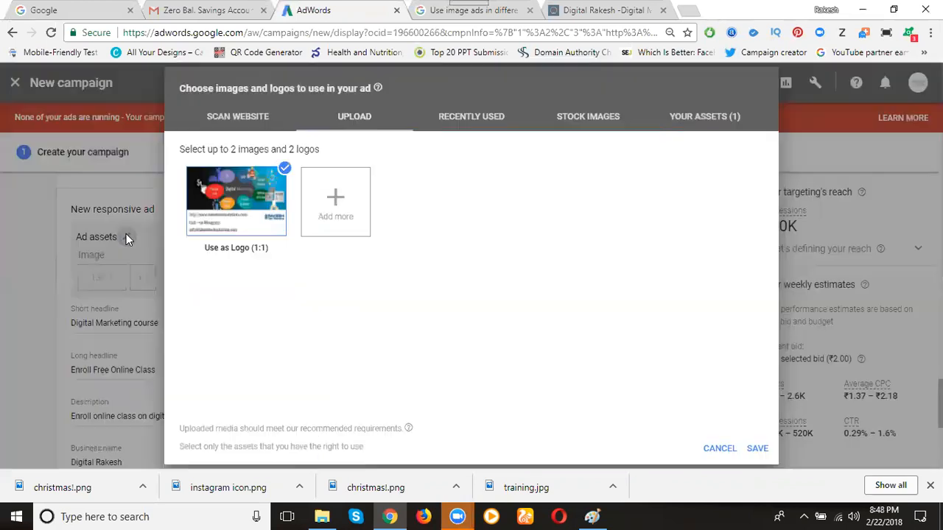
{"action": "left_click", "coordinate": [322, 213]}
{"action": "scroll", "coordinate": [276, 202], "scroll_direction": "down", "scroll_amount": 2}
{"action": "scroll", "coordinate": [276, 205], "scroll_direction": "up", "scroll_amount": 2}
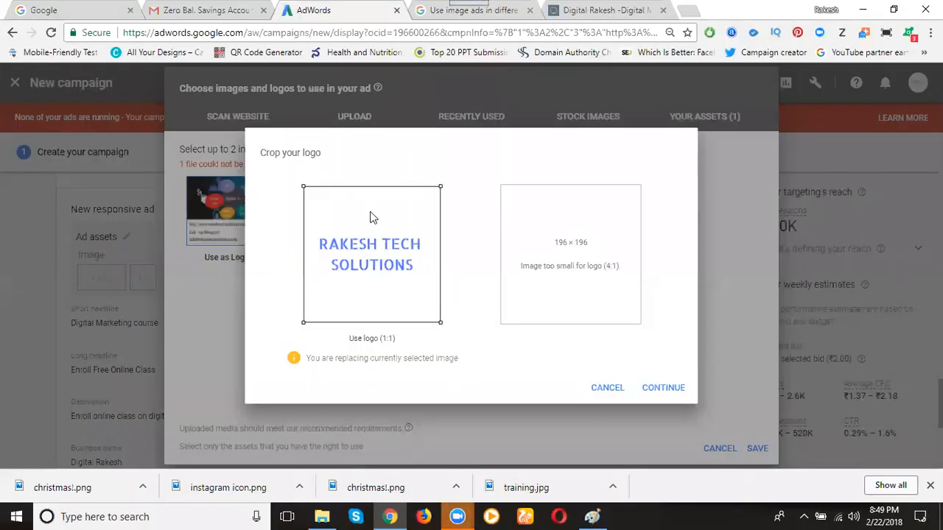
{"action": "left_click", "coordinate": [664, 387]}
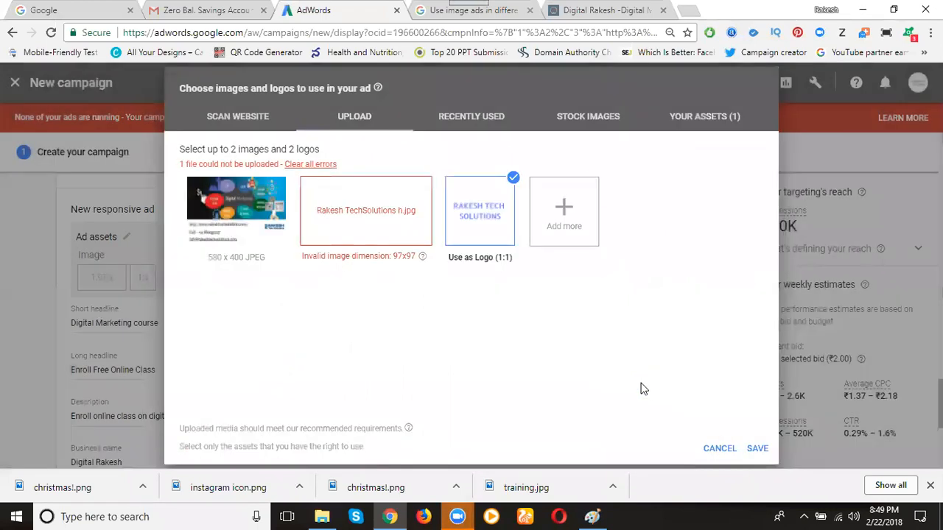
{"action": "left_click", "coordinate": [757, 448]}
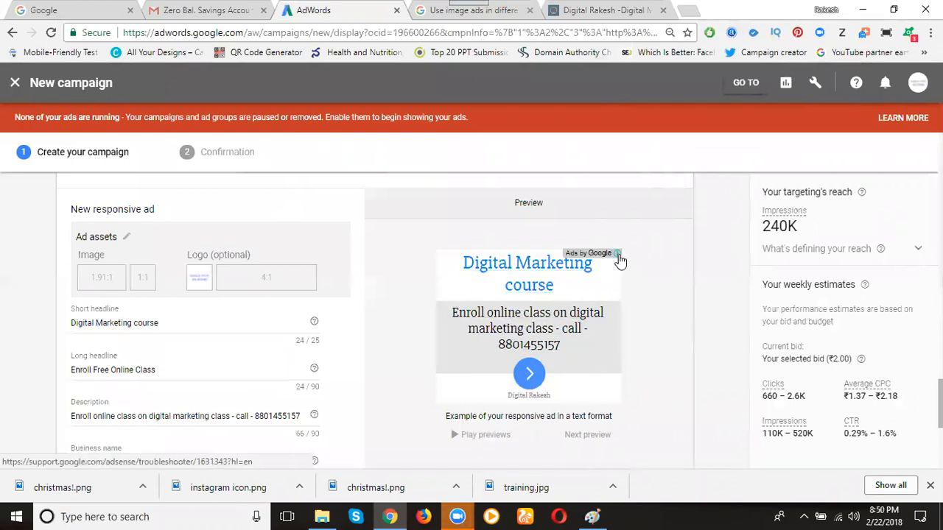
Use the digital marketing banner as the responsive ad's square (1:1) image, with the crop shifted left, and save
{"action": "left_click", "coordinate": [126, 236]}
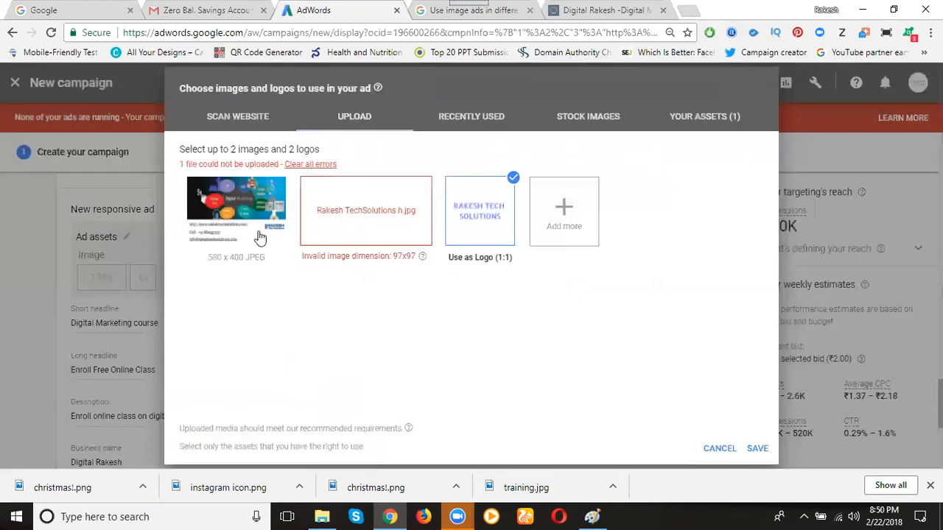
{"action": "mouse_move", "coordinate": [240, 257]}
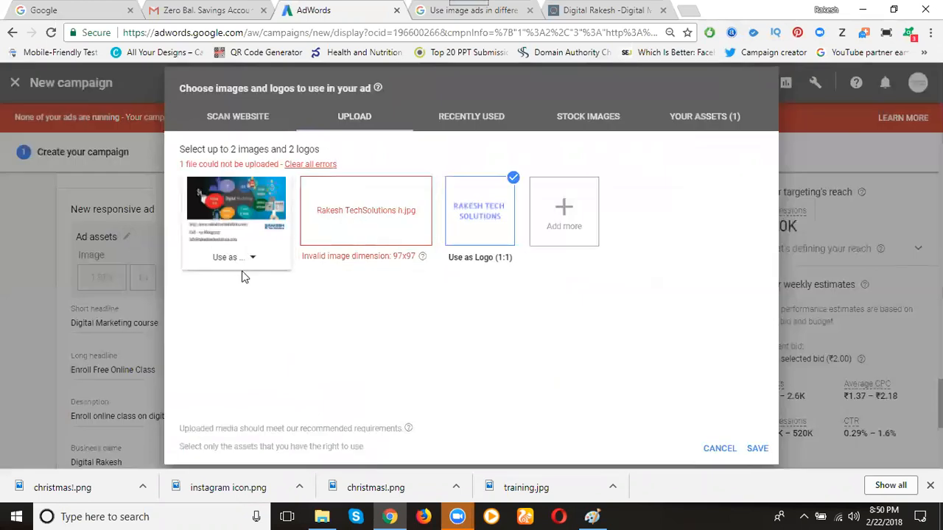
{"action": "left_click", "coordinate": [242, 262]}
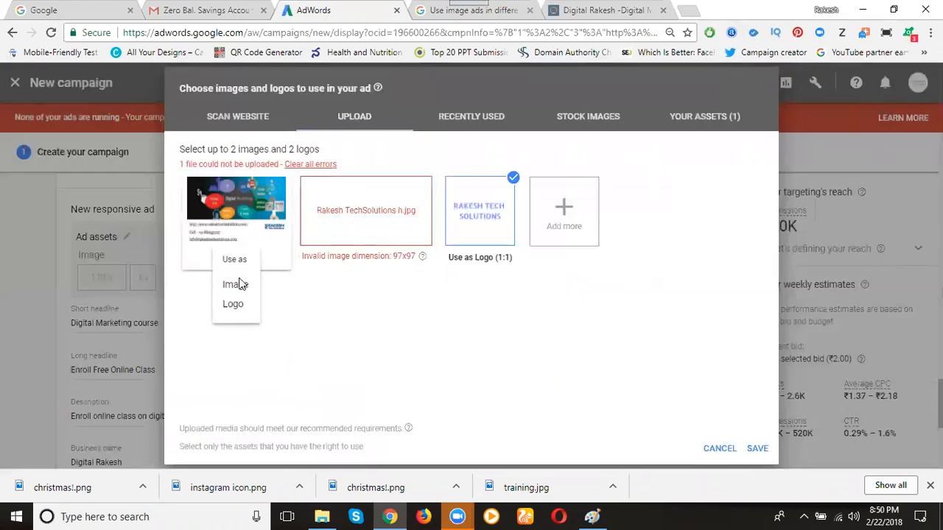
{"action": "left_click", "coordinate": [236, 286]}
{"action": "left_click_drag", "start_coordinate": [580, 293], "coordinate": [553, 293]}
{"action": "left_click", "coordinate": [661, 386]}
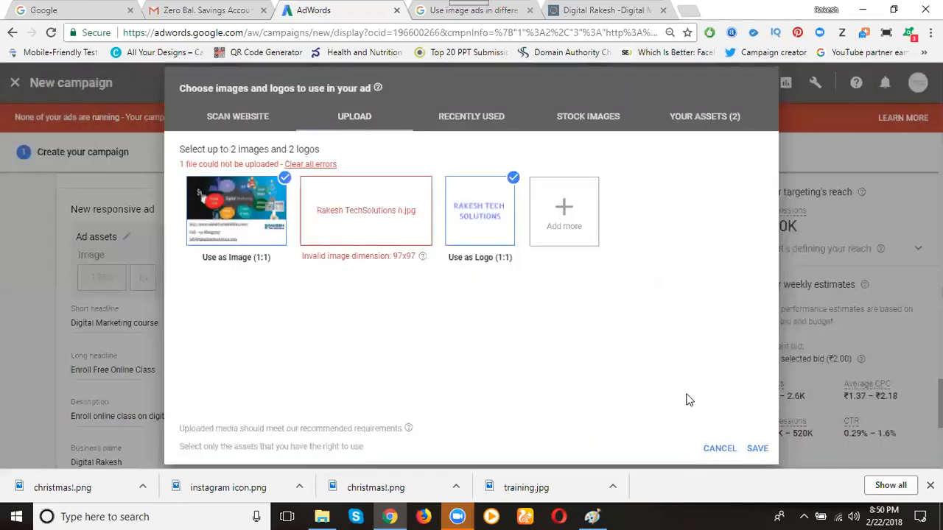
{"action": "left_click", "coordinate": [757, 448]}
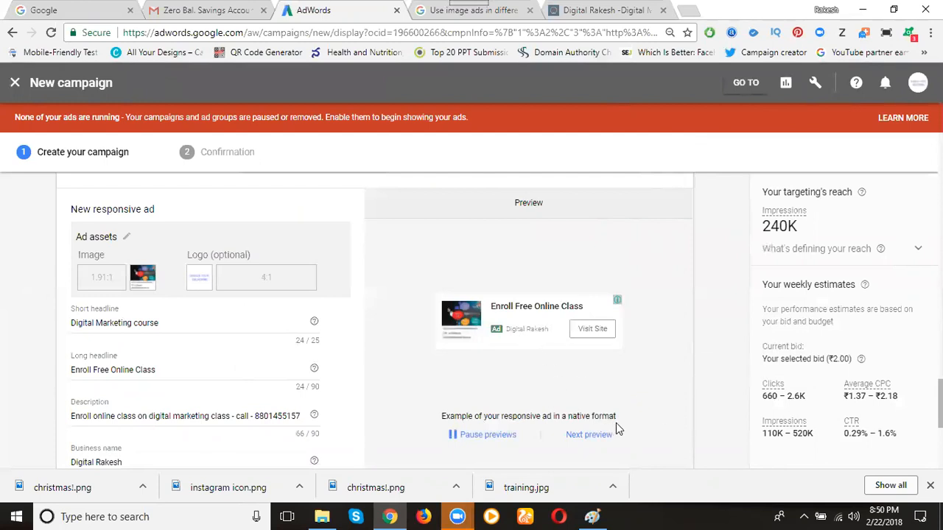
Step through the responsive ad's previews to examine its text and native formats with the square image
{"action": "left_click", "coordinate": [595, 438]}
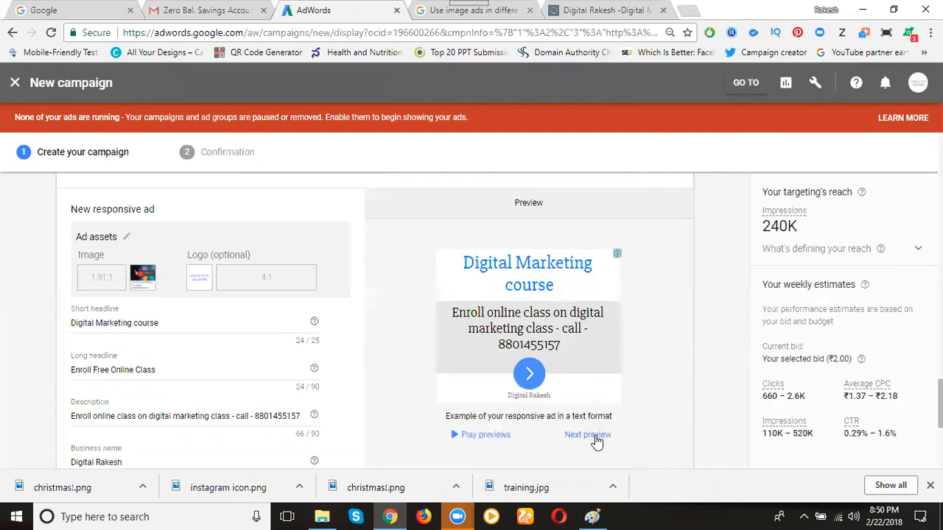
{"action": "left_click", "coordinate": [596, 437]}
{"action": "left_click", "coordinate": [596, 437]}
{"action": "left_click", "coordinate": [595, 438]}
{"action": "left_click", "coordinate": [595, 437]}
{"action": "left_click", "coordinate": [595, 438]}
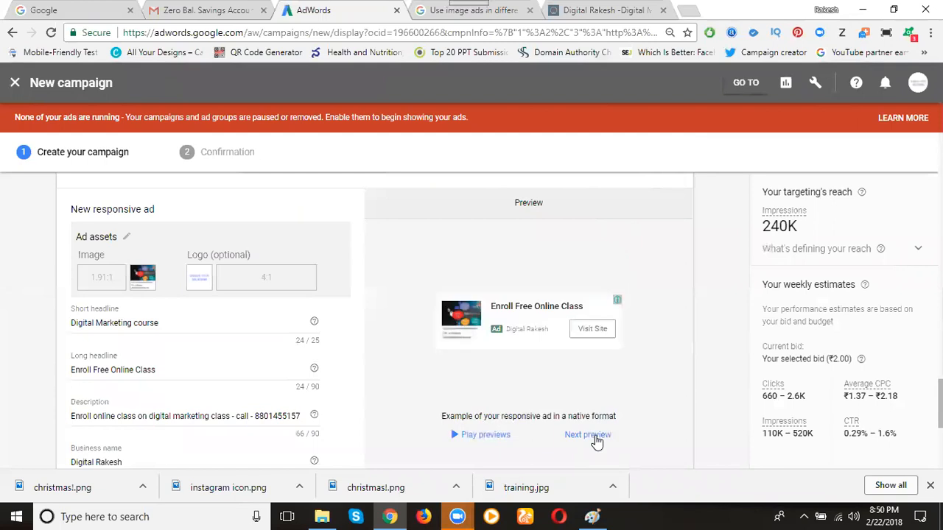
{"action": "left_click", "coordinate": [596, 437]}
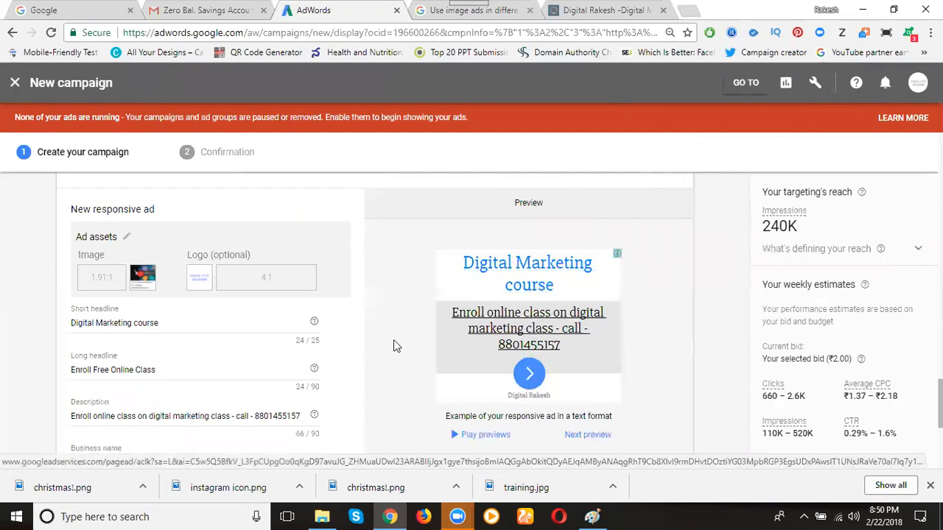
Try to add the responsive ad to the ad group, and clear the failed upload from its assets
{"action": "scroll", "coordinate": [232, 317], "scroll_direction": "down", "scroll_amount": 4}
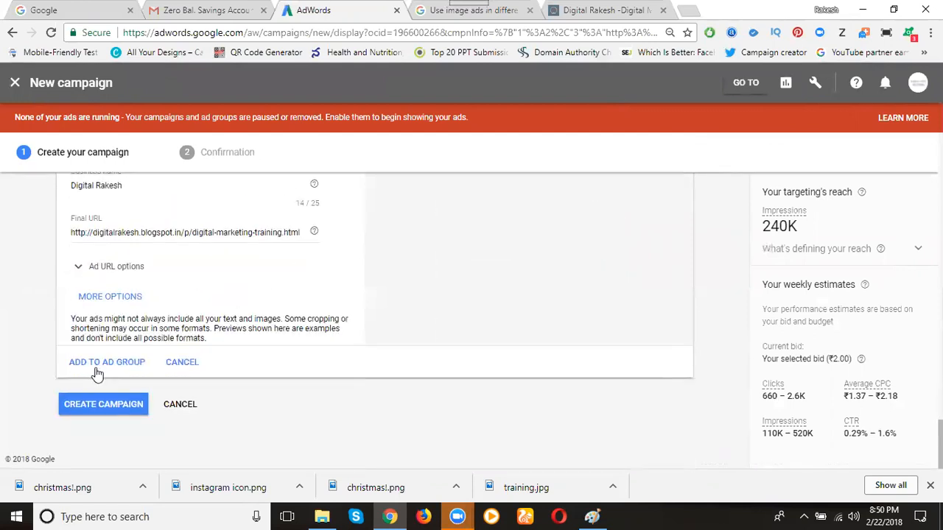
{"action": "left_click", "coordinate": [101, 368]}
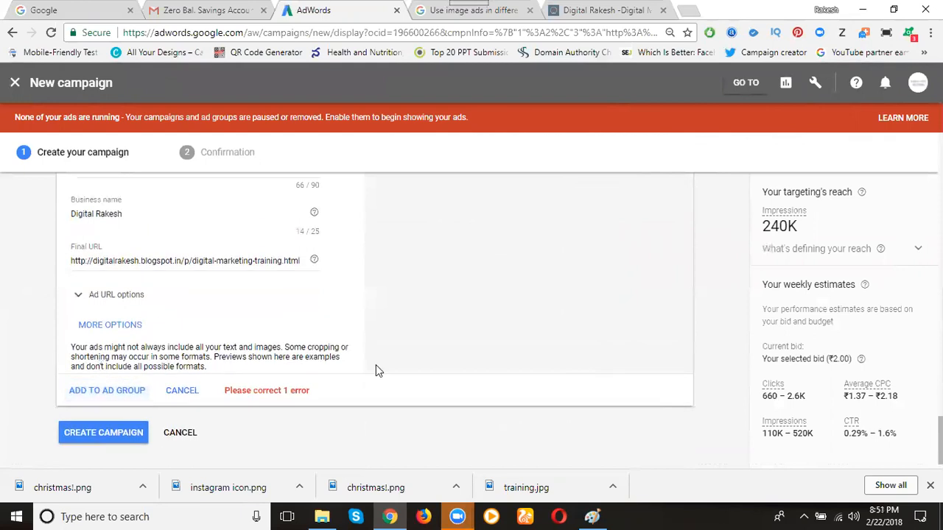
{"action": "scroll", "coordinate": [419, 360], "scroll_direction": "up", "scroll_amount": 3}
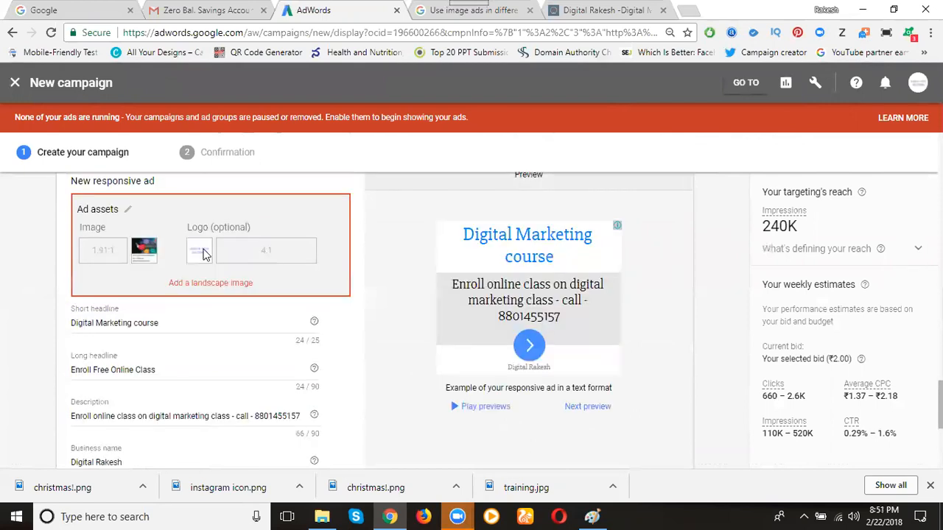
{"action": "left_click", "coordinate": [130, 214]}
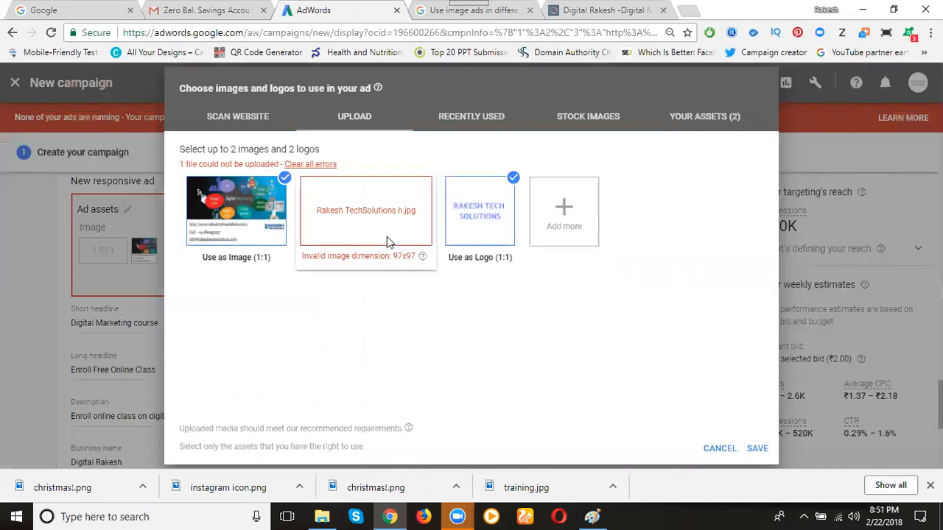
{"action": "left_click", "coordinate": [321, 165]}
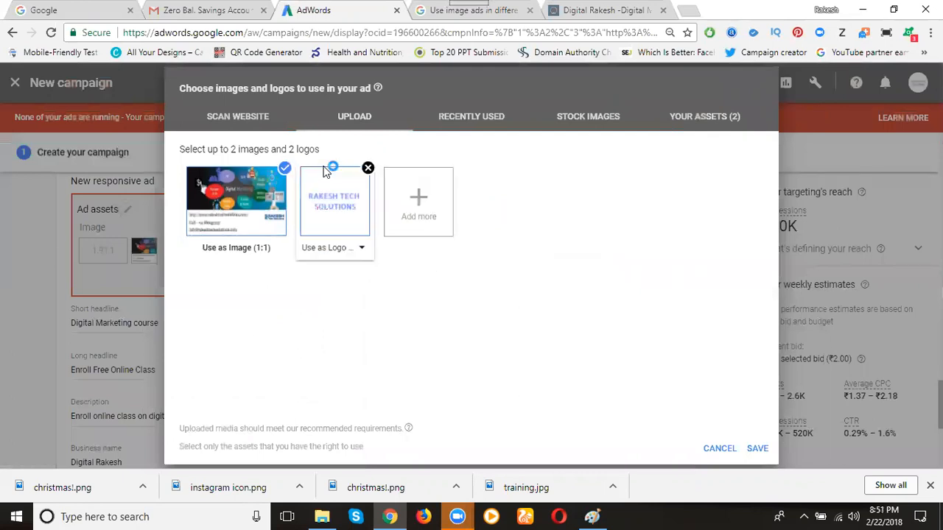
{"action": "left_click", "coordinate": [755, 448]}
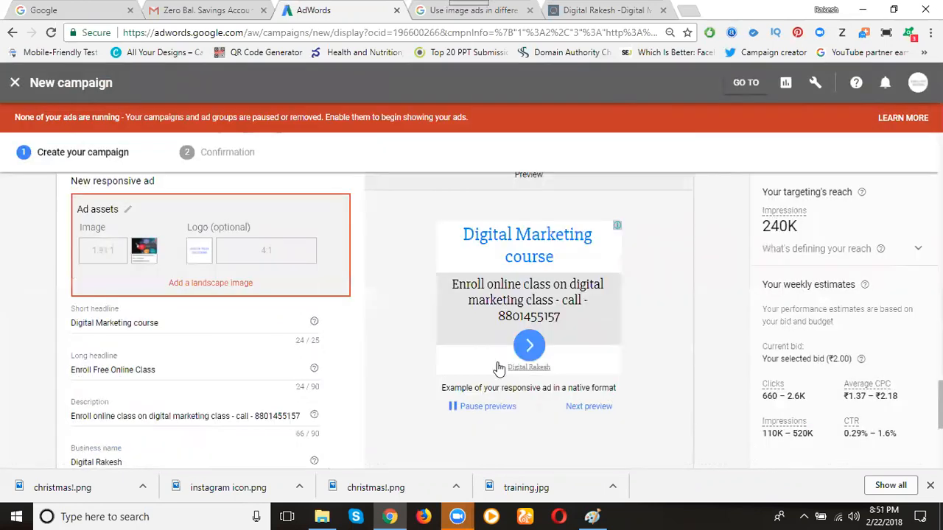
Add the Digital Marketing Online Training banner as landscape image (1.91:1) and the Digital Marketing banner as logo (4:1), and save
{"action": "scroll", "coordinate": [396, 332], "scroll_direction": "down", "scroll_amount": 4}
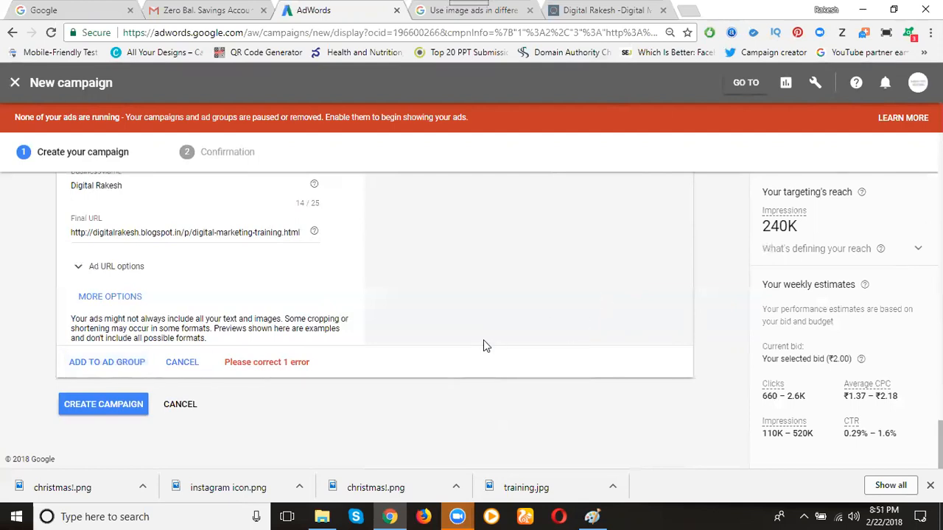
{"action": "scroll", "coordinate": [483, 340], "scroll_direction": "up", "scroll_amount": 6}
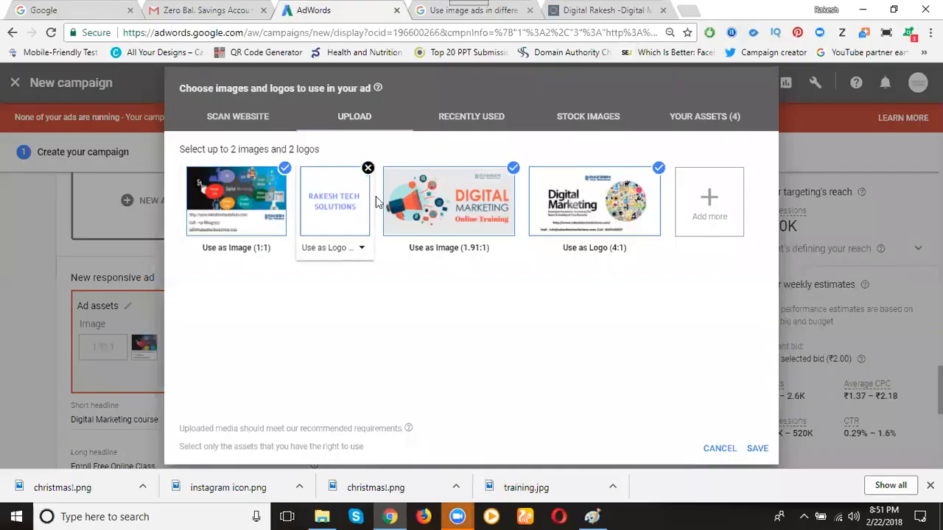
{"action": "left_click", "coordinate": [757, 448]}
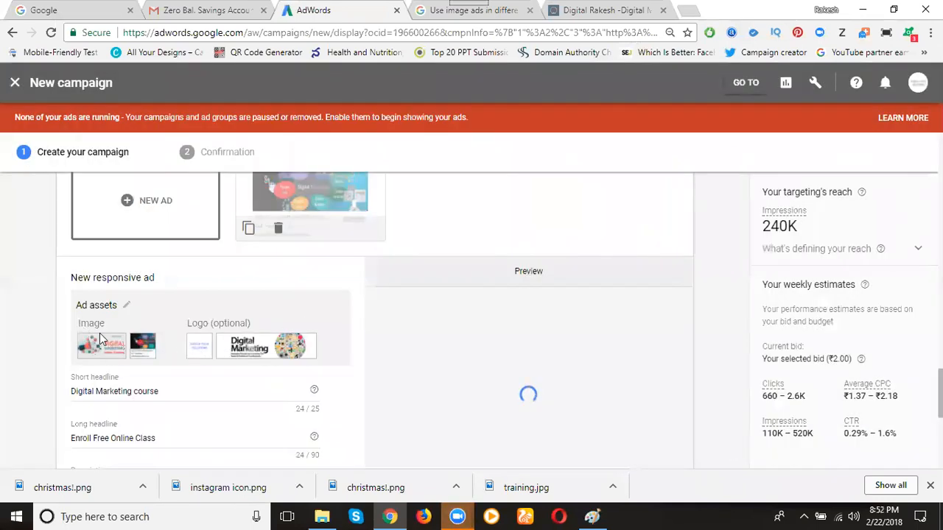
Examine the responsive ad's image, native and text previews with the landscape image and both logos in place
{"action": "scroll", "coordinate": [714, 335], "scroll_direction": "down", "scroll_amount": 1}
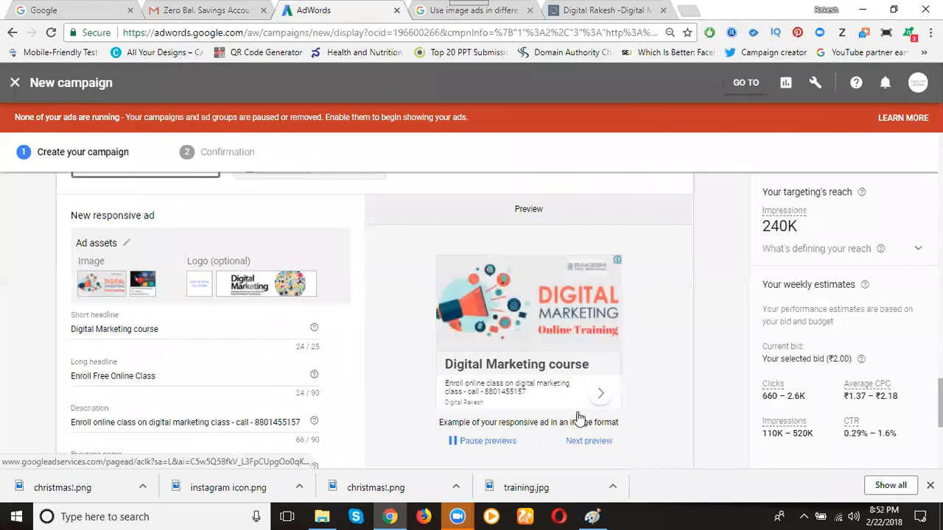
{"action": "left_click", "coordinate": [596, 442]}
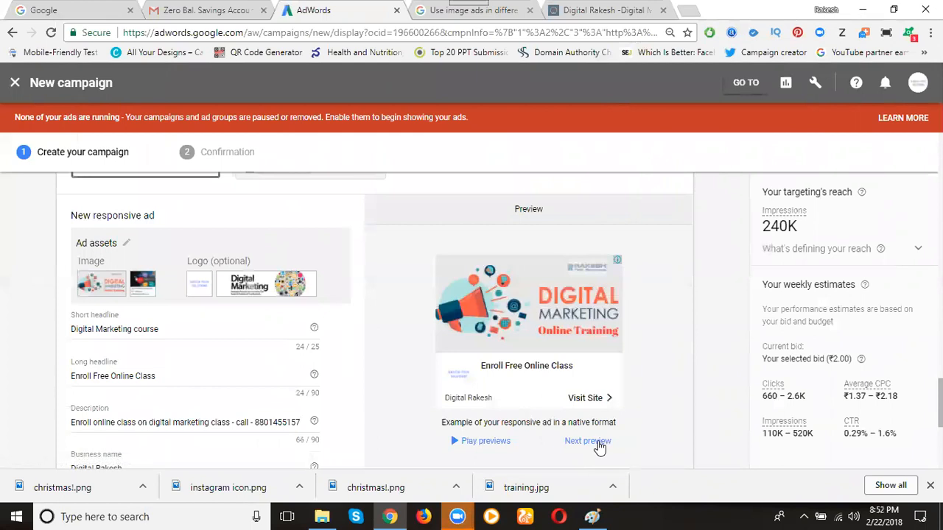
{"action": "left_click", "coordinate": [598, 444]}
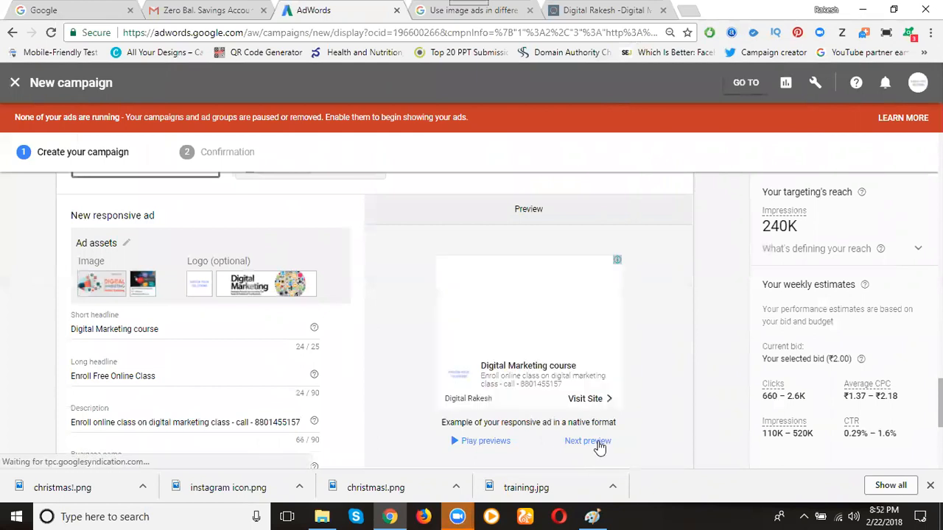
{"action": "left_click", "coordinate": [598, 444]}
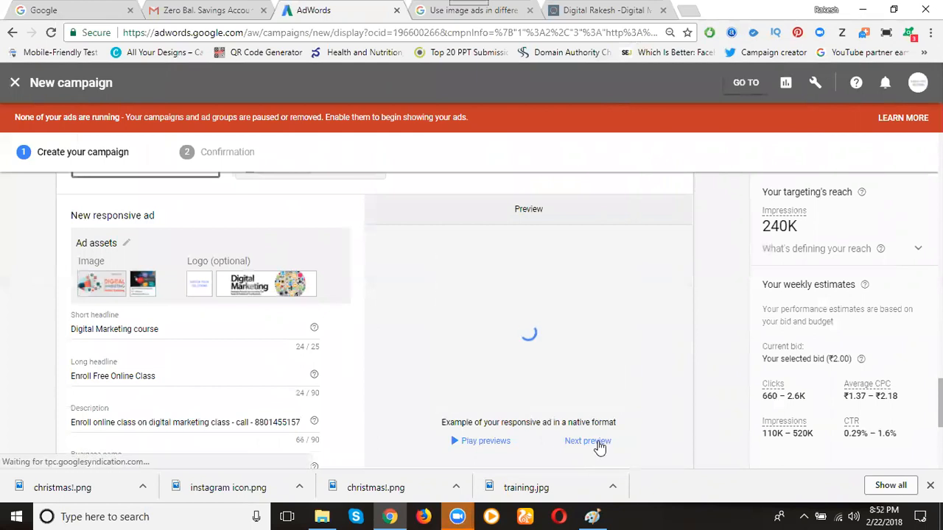
{"action": "left_click", "coordinate": [597, 444]}
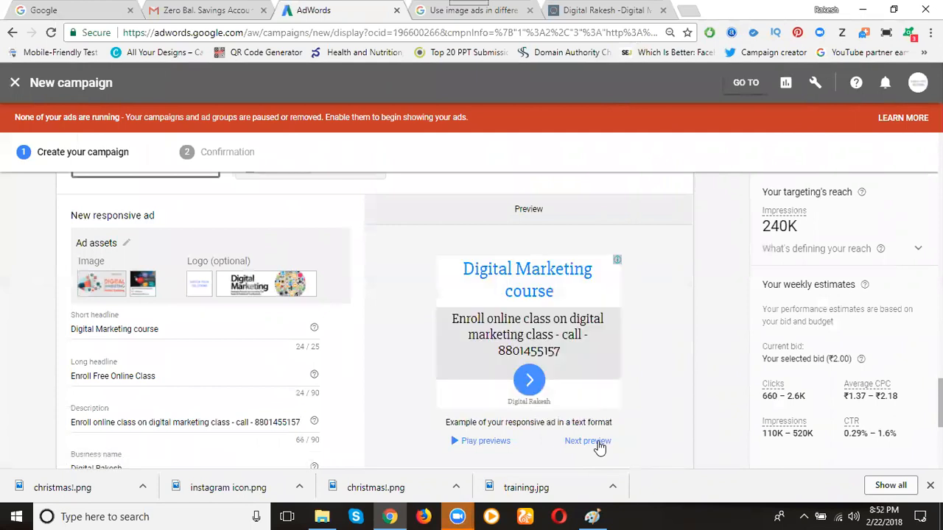
{"action": "left_click", "coordinate": [598, 444]}
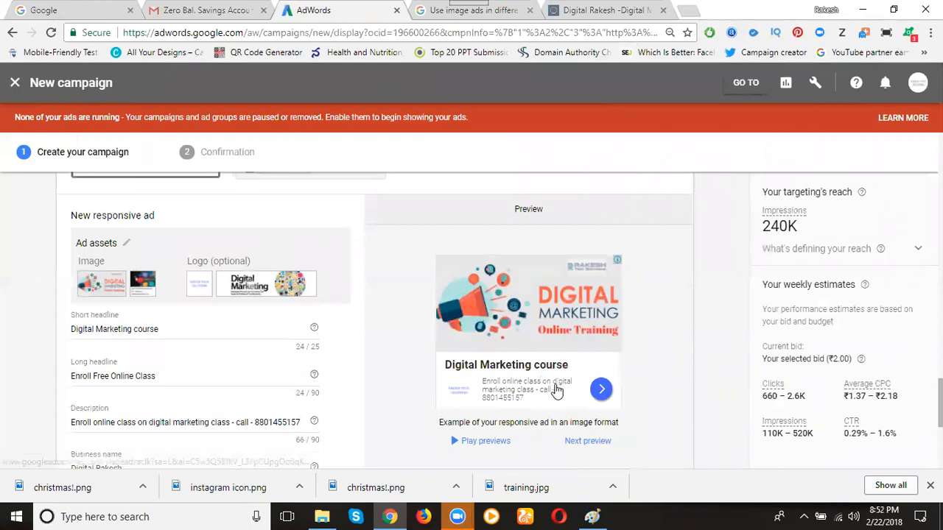
{"action": "left_click", "coordinate": [597, 441]}
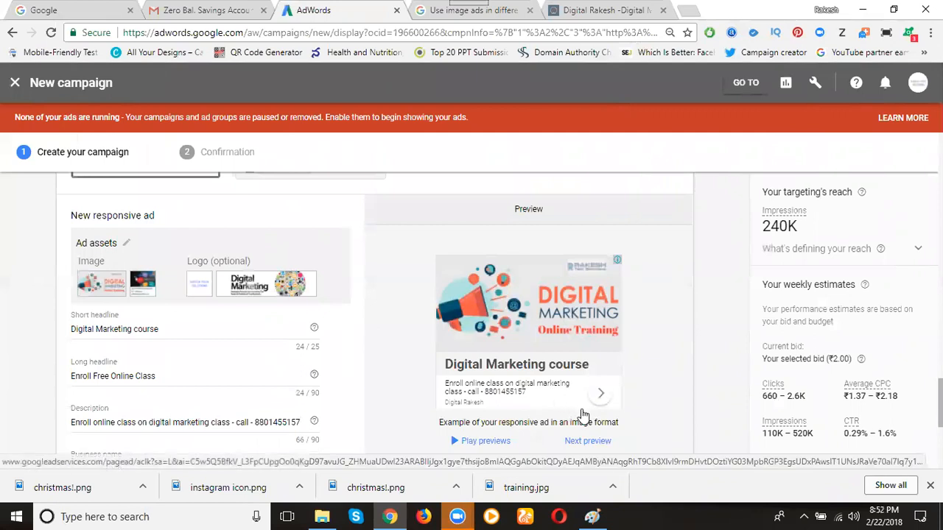
{"action": "left_click", "coordinate": [587, 440]}
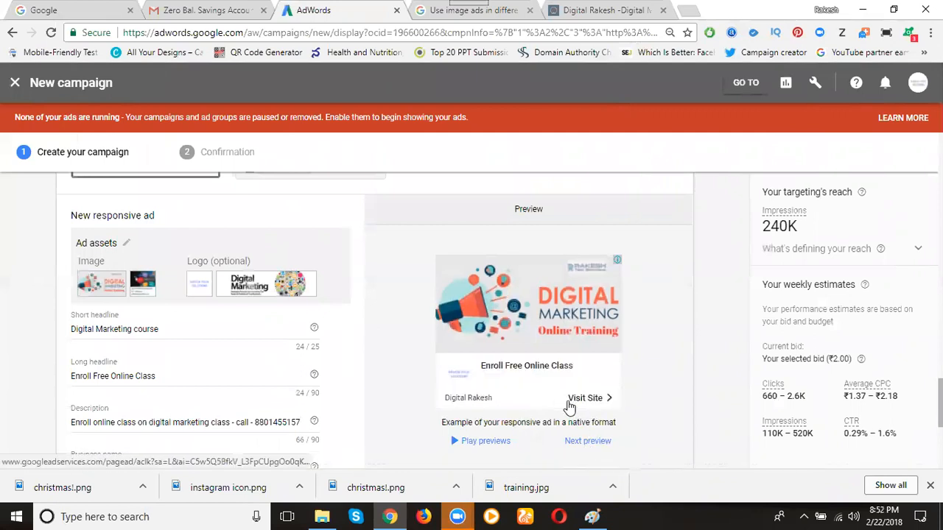
{"action": "left_click", "coordinate": [590, 441]}
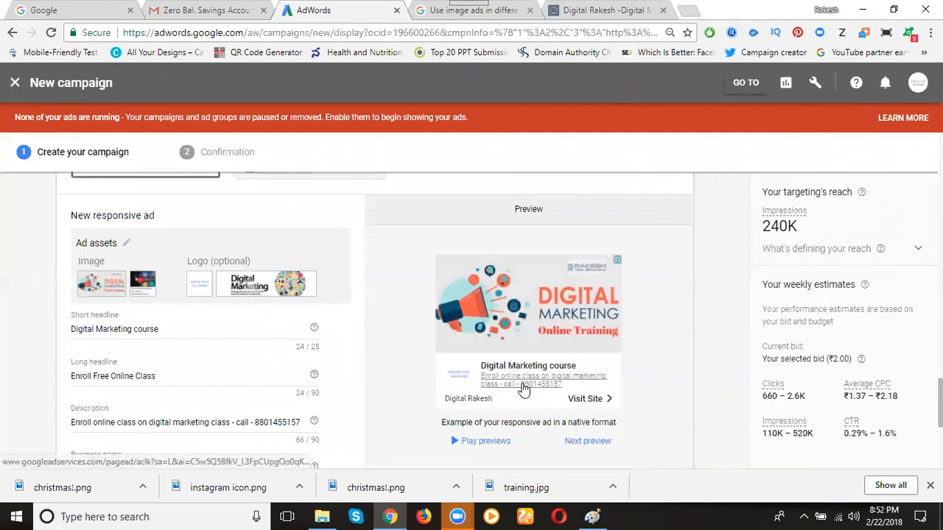
Cycle through the responsive ad's native, text and image previews again, checking how the headlines, description and images appear in each format
{"action": "left_click", "coordinate": [490, 442]}
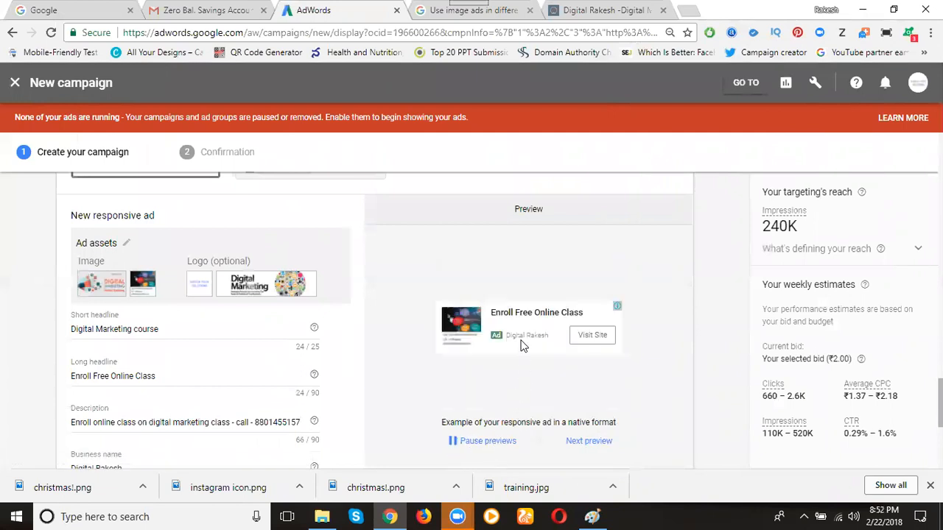
{"action": "left_click", "coordinate": [595, 441]}
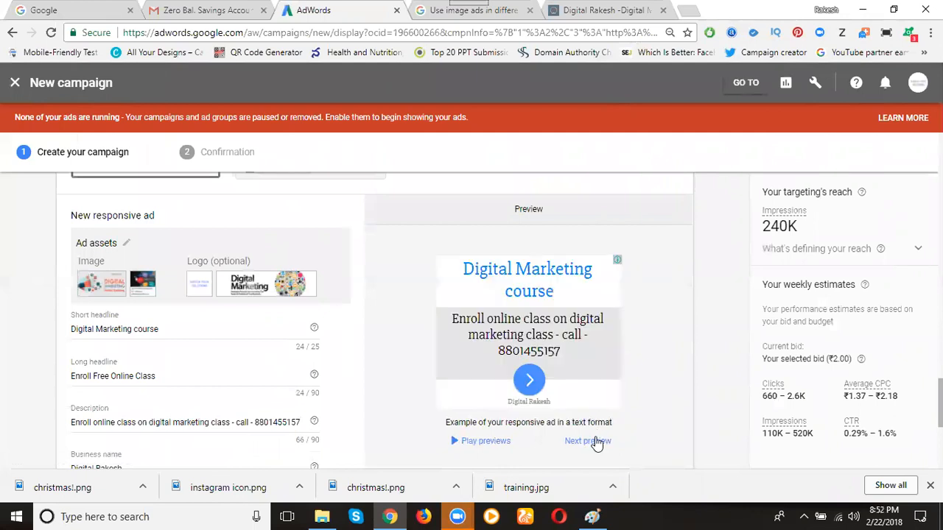
{"action": "left_click", "coordinate": [596, 441]}
{"action": "left_click", "coordinate": [596, 441]}
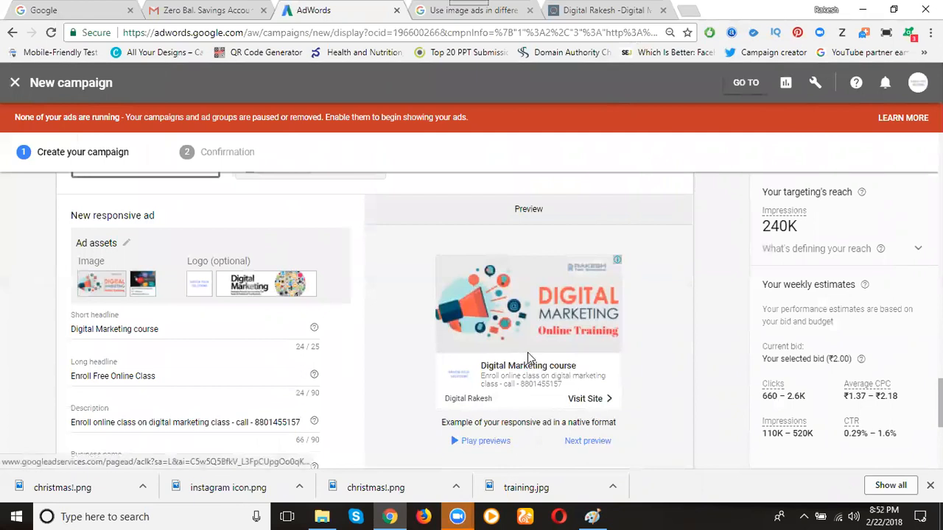
{"action": "scroll", "coordinate": [527, 352], "scroll_direction": "down", "scroll_amount": 2}
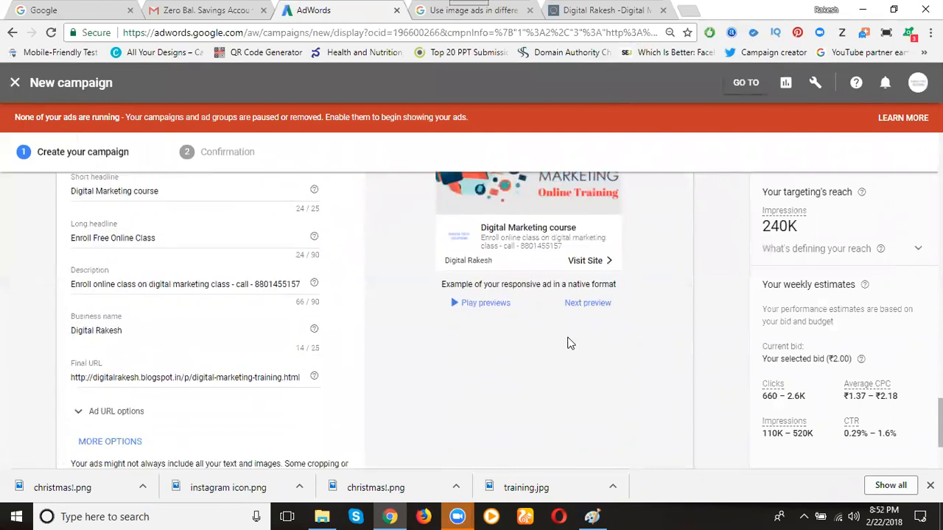
{"action": "scroll", "coordinate": [563, 337], "scroll_direction": "up", "scroll_amount": 1}
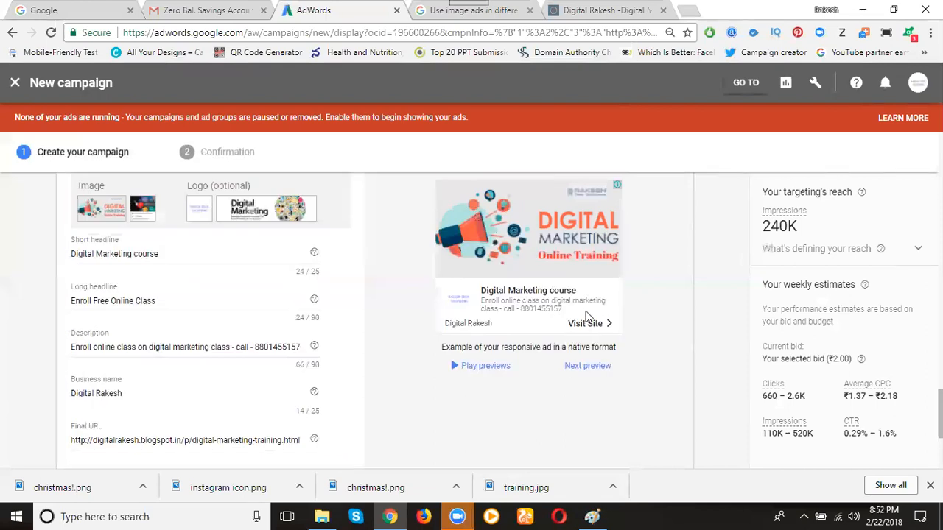
{"action": "left_click", "coordinate": [588, 368]}
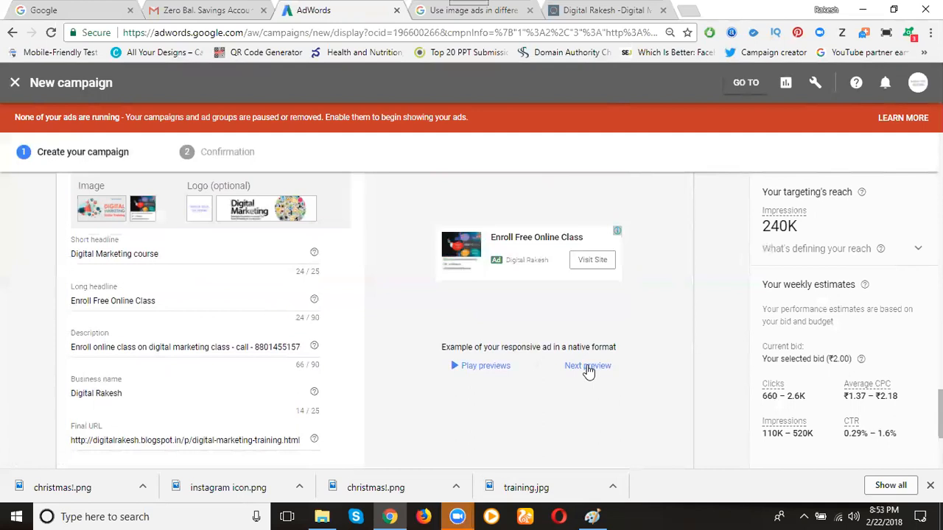
{"action": "left_click", "coordinate": [588, 368]}
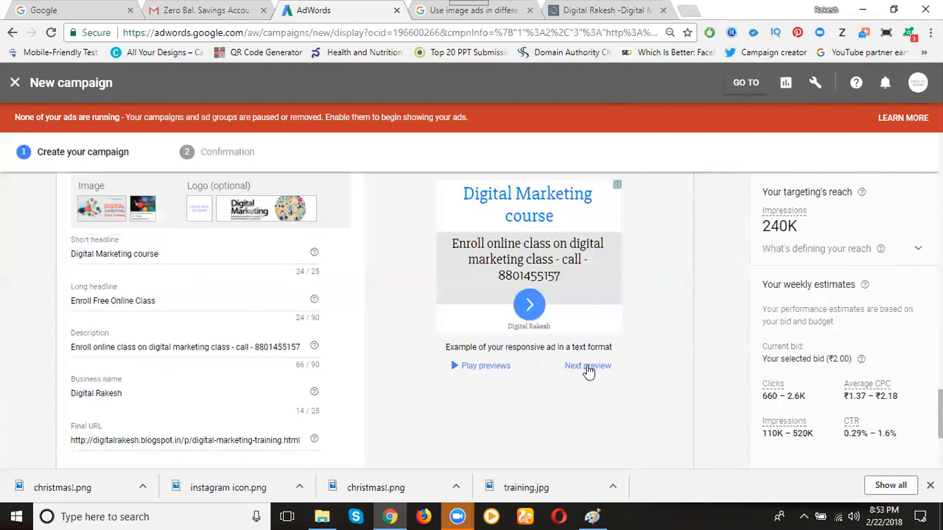
{"action": "left_click", "coordinate": [588, 368]}
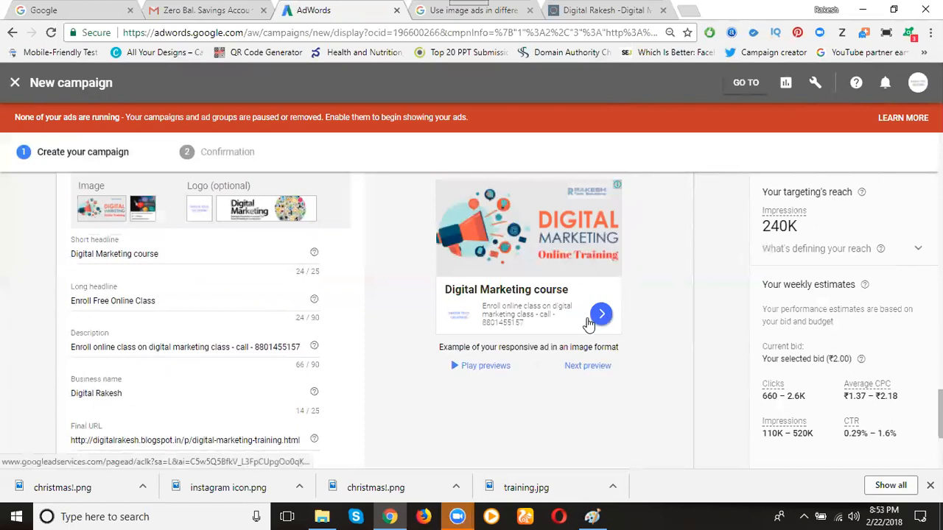
{"action": "left_click", "coordinate": [587, 368]}
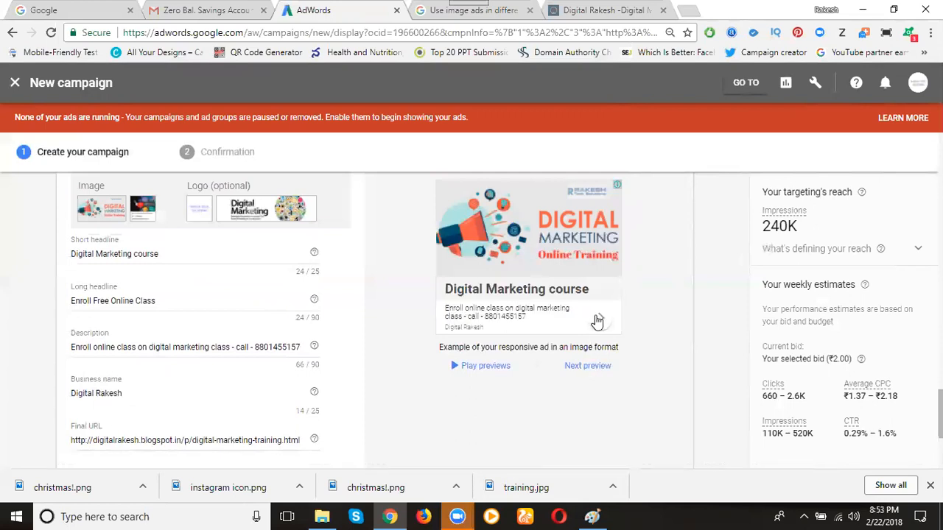
{"action": "left_click", "coordinate": [593, 367]}
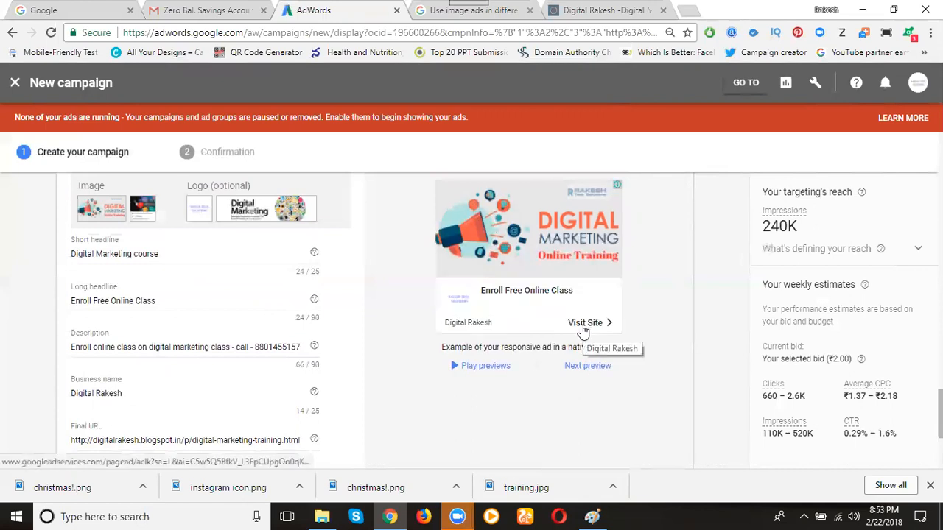
{"action": "left_click", "coordinate": [590, 364]}
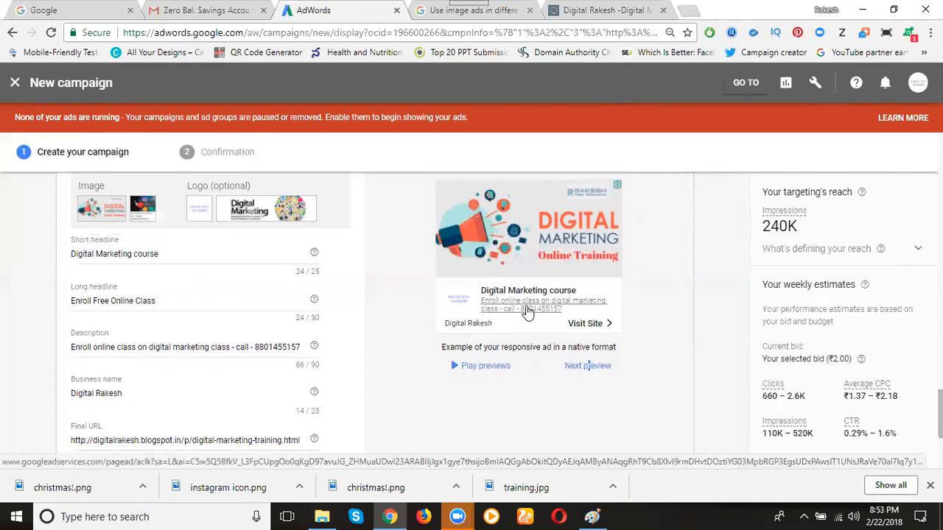
{"action": "left_click", "coordinate": [587, 365]}
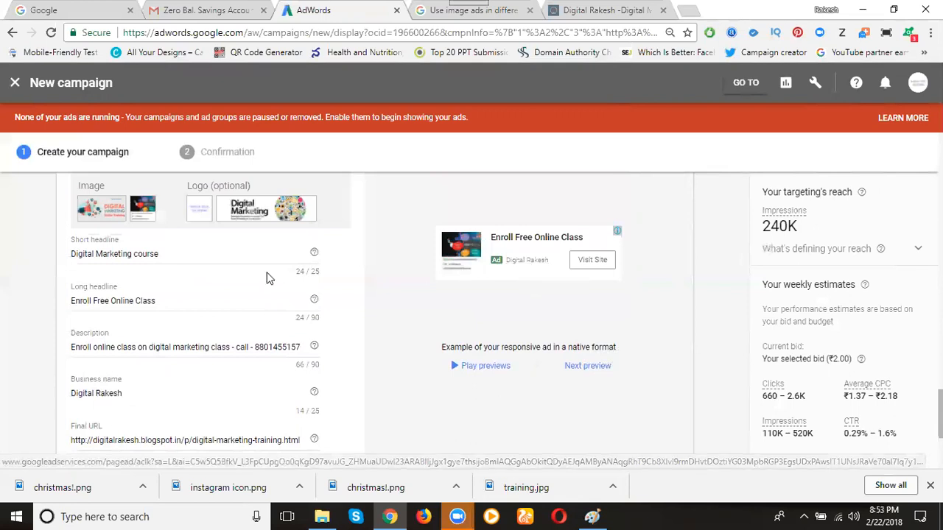
Add the finished responsive ad to the ad group and create the campaign with both ads
{"action": "scroll", "coordinate": [268, 276], "scroll_direction": "down", "scroll_amount": 3}
{"action": "left_click", "coordinate": [131, 363]}
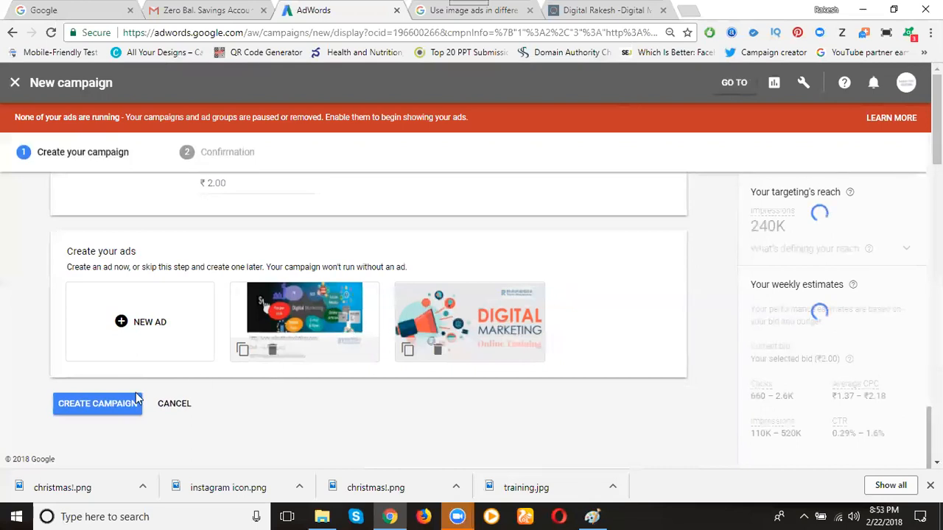
{"action": "left_click", "coordinate": [106, 415]}
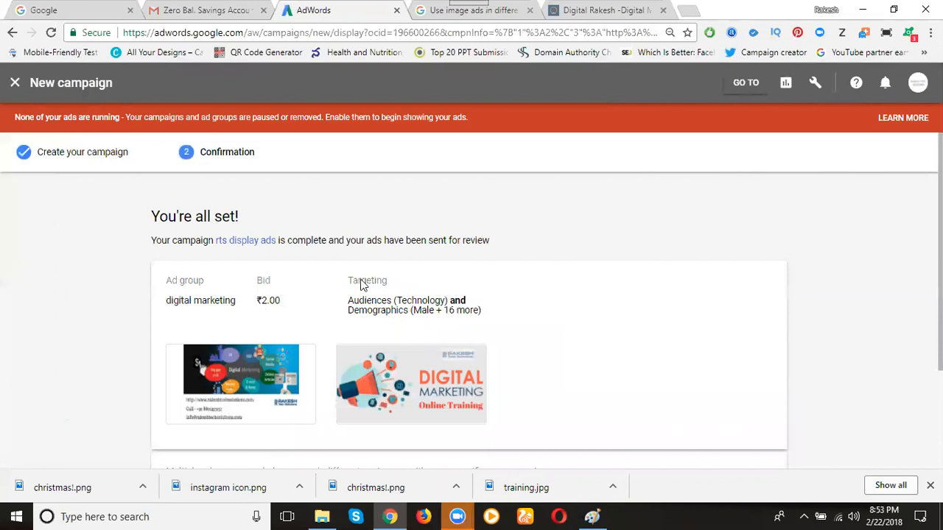
Continue to the rts display ads campaign and open the digital marketing ad group to review its ads and their status
{"action": "scroll", "coordinate": [296, 275], "scroll_direction": "down", "scroll_amount": 2}
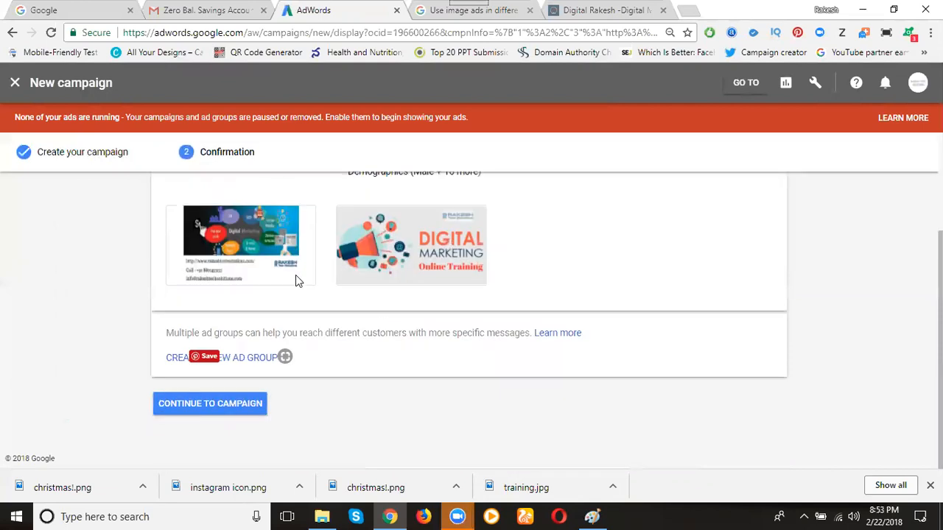
{"action": "left_click", "coordinate": [189, 405]}
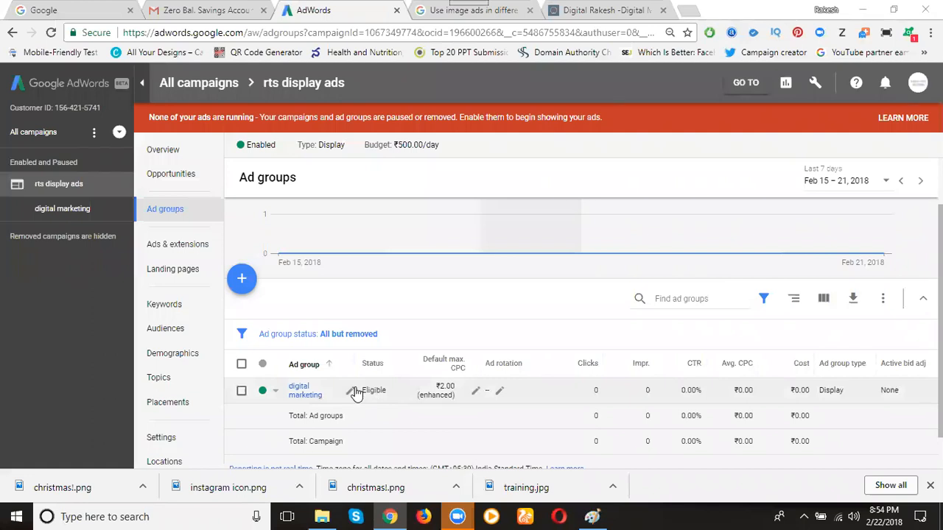
{"action": "left_click", "coordinate": [300, 392]}
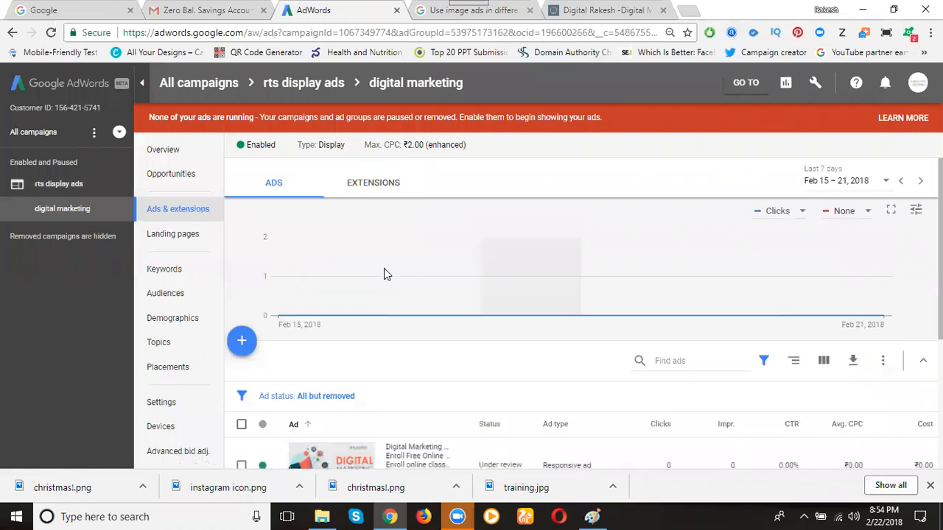
{"action": "scroll", "coordinate": [384, 274], "scroll_direction": "down", "scroll_amount": 3}
{"action": "scroll", "coordinate": [559, 351], "scroll_direction": "down", "scroll_amount": 1}
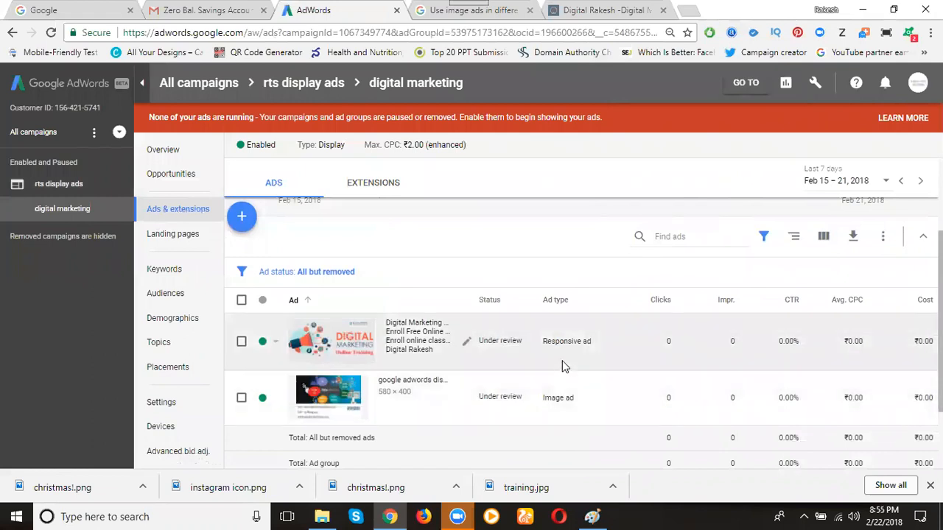
Switch to the blog's Digital Marketing Training page and examine the display ads placed in its content and sidebar
{"action": "left_click", "coordinate": [558, 20]}
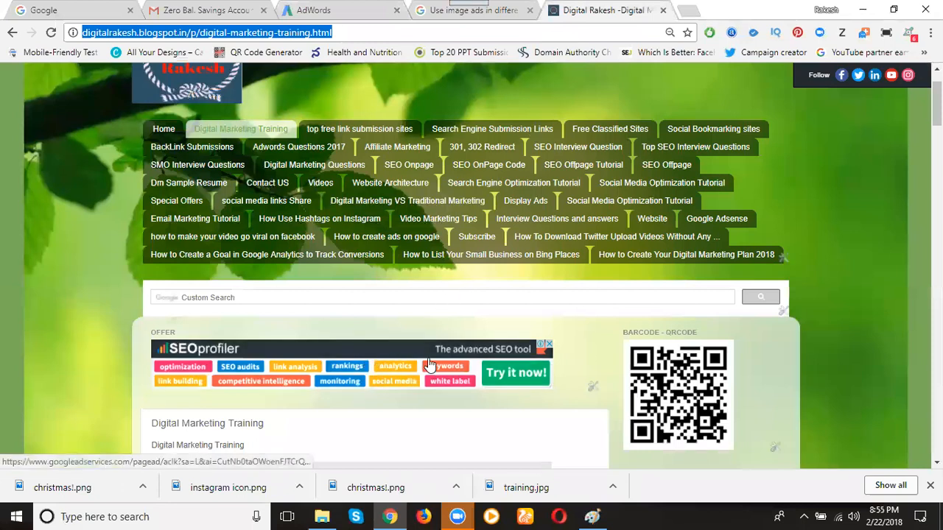
{"action": "scroll", "coordinate": [429, 364], "scroll_direction": "down", "scroll_amount": 7}
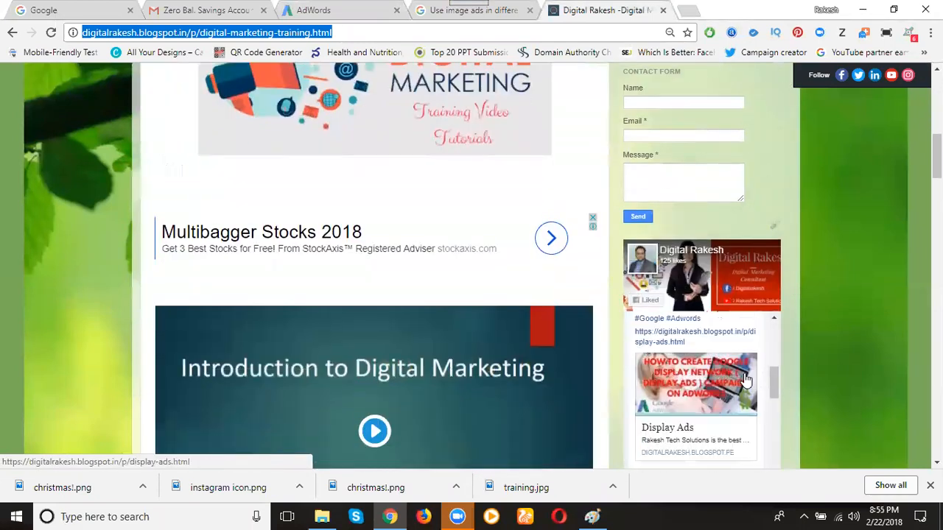
{"action": "scroll", "coordinate": [851, 388], "scroll_direction": "down", "scroll_amount": 5}
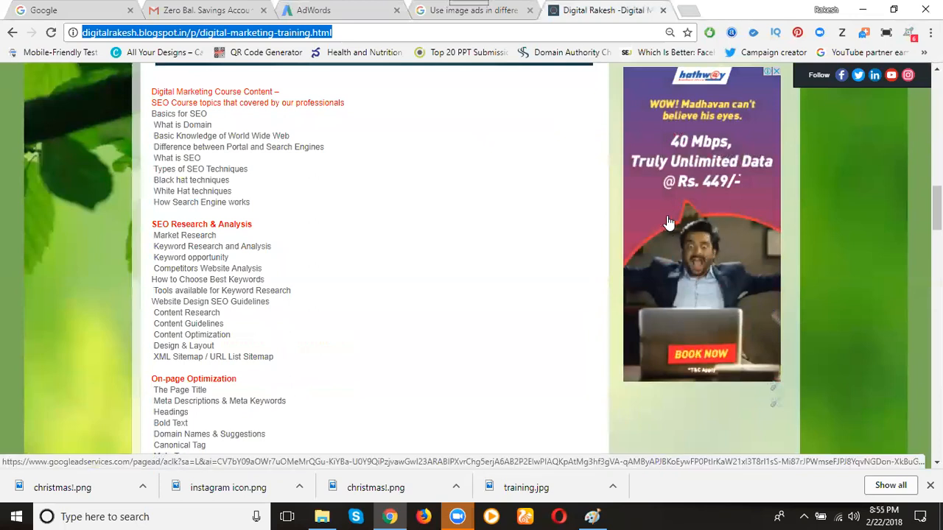
{"action": "scroll", "coordinate": [177, 180], "scroll_direction": "up", "scroll_amount": 8}
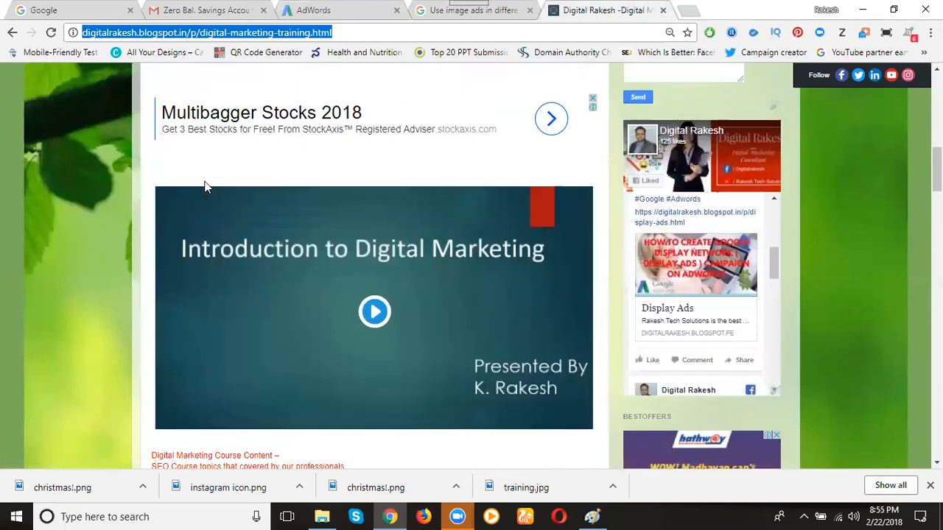
{"action": "scroll", "coordinate": [471, 343], "scroll_direction": "down", "scroll_amount": 6}
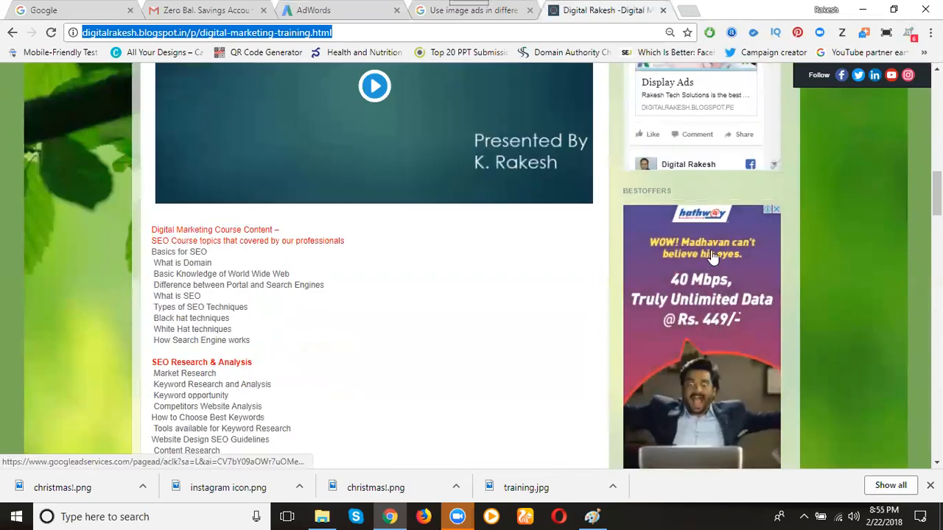
{"action": "scroll", "coordinate": [321, 268], "scroll_direction": "up", "scroll_amount": 5}
{"action": "scroll", "coordinate": [322, 273], "scroll_direction": "up", "scroll_amount": 7}
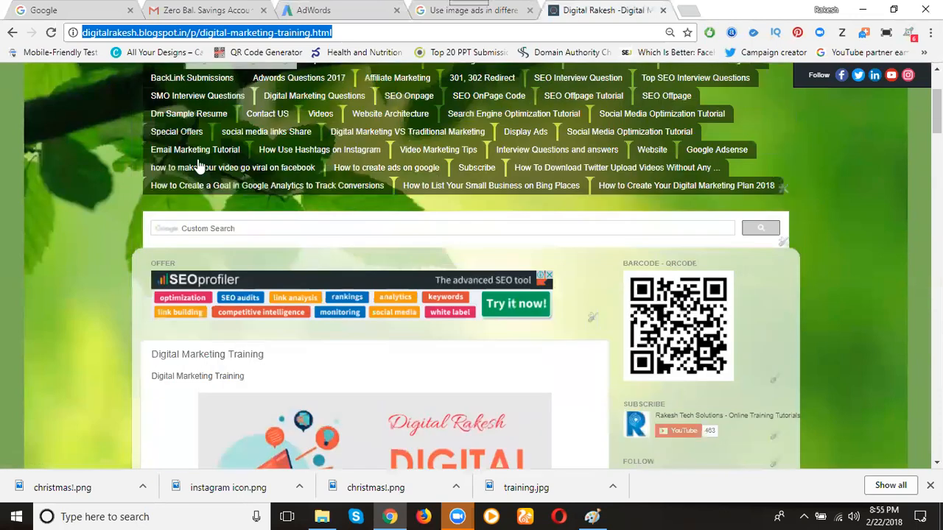
Open the blog's home page, examine the banner ads placed there, and return to the AdWords ads list
{"action": "left_click", "coordinate": [165, 201]}
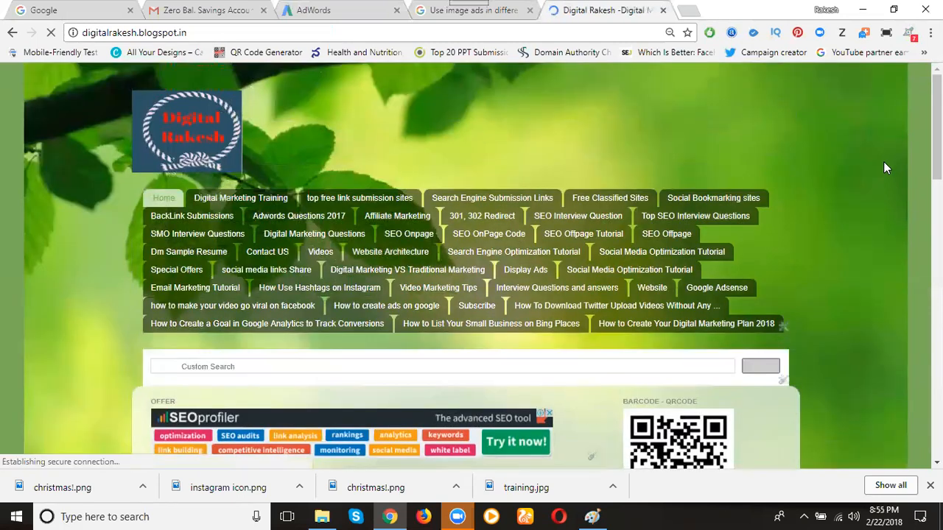
{"action": "scroll", "coordinate": [883, 161], "scroll_direction": "down", "scroll_amount": 5}
{"action": "scroll", "coordinate": [882, 163], "scroll_direction": "down", "scroll_amount": 5}
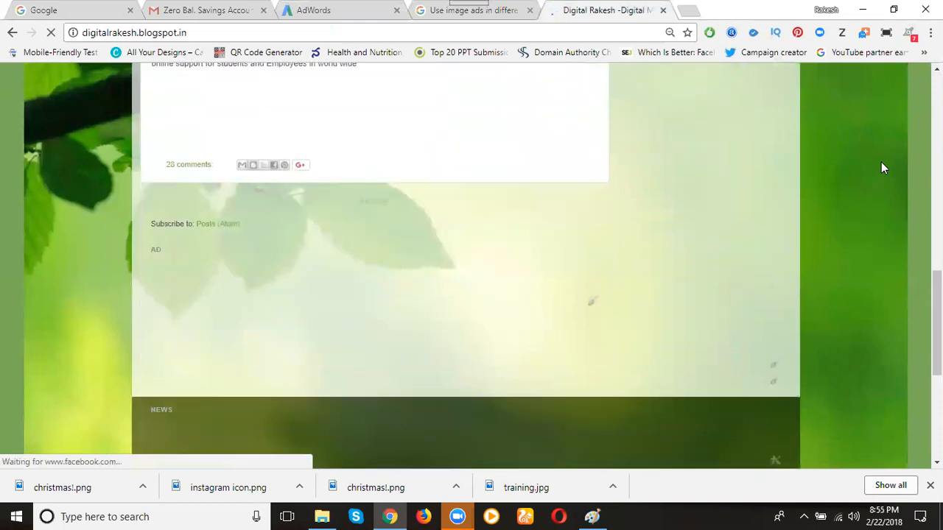
{"action": "scroll", "coordinate": [881, 162], "scroll_direction": "up", "scroll_amount": 3}
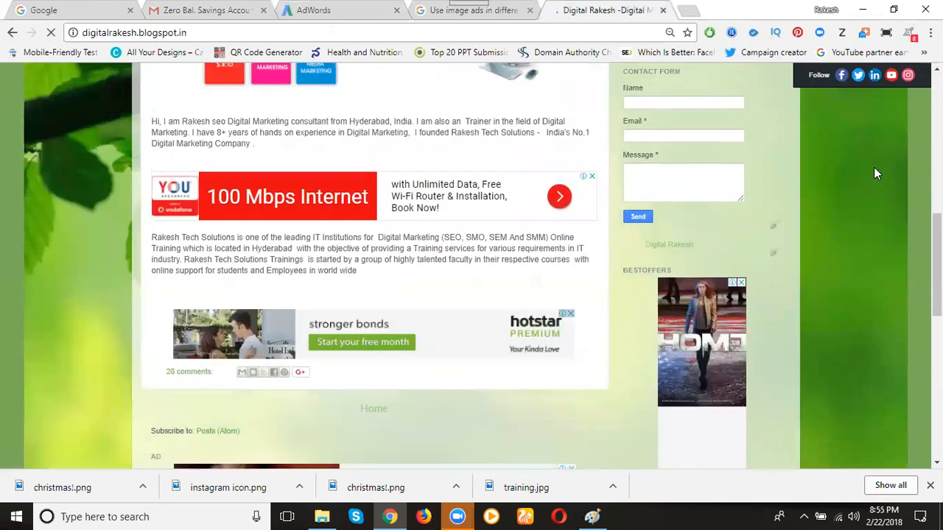
{"action": "scroll", "coordinate": [181, 186], "scroll_direction": "down", "scroll_amount": 1}
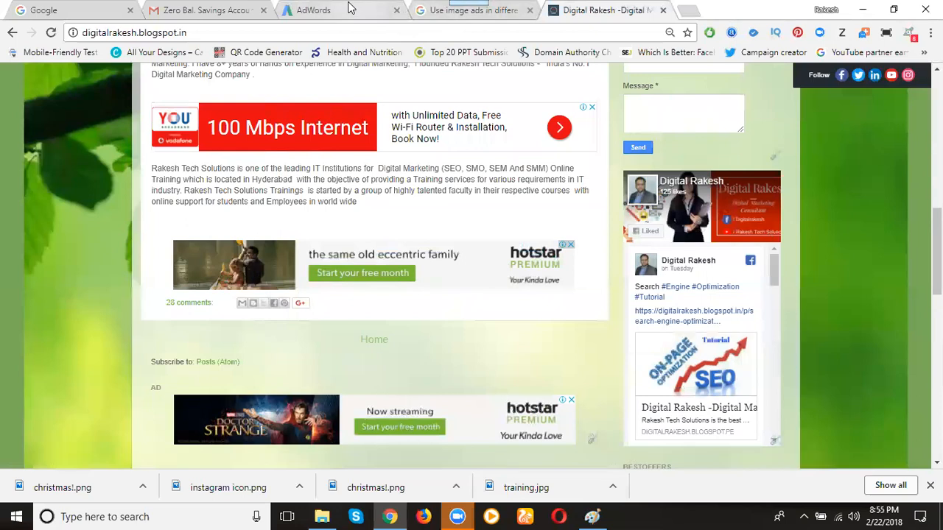
{"action": "left_click", "coordinate": [316, 10]}
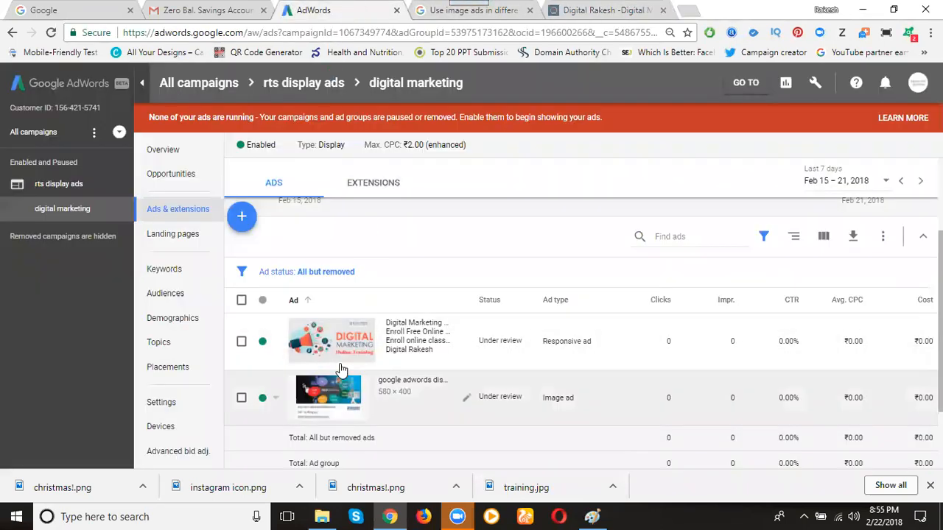